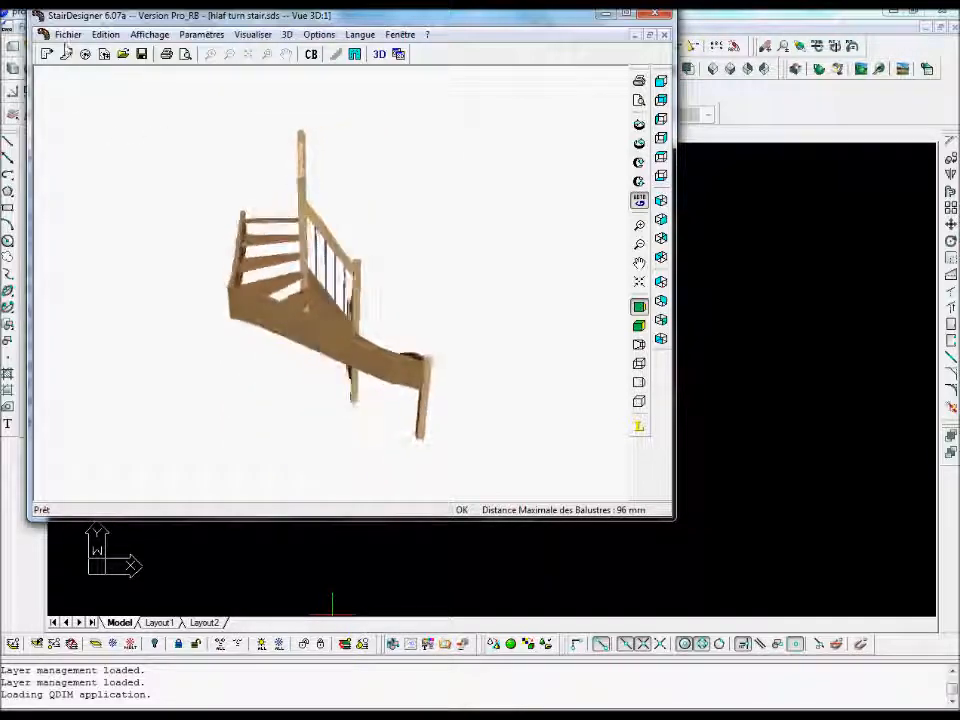
left_click(68, 35)
mouse_move(83, 148)
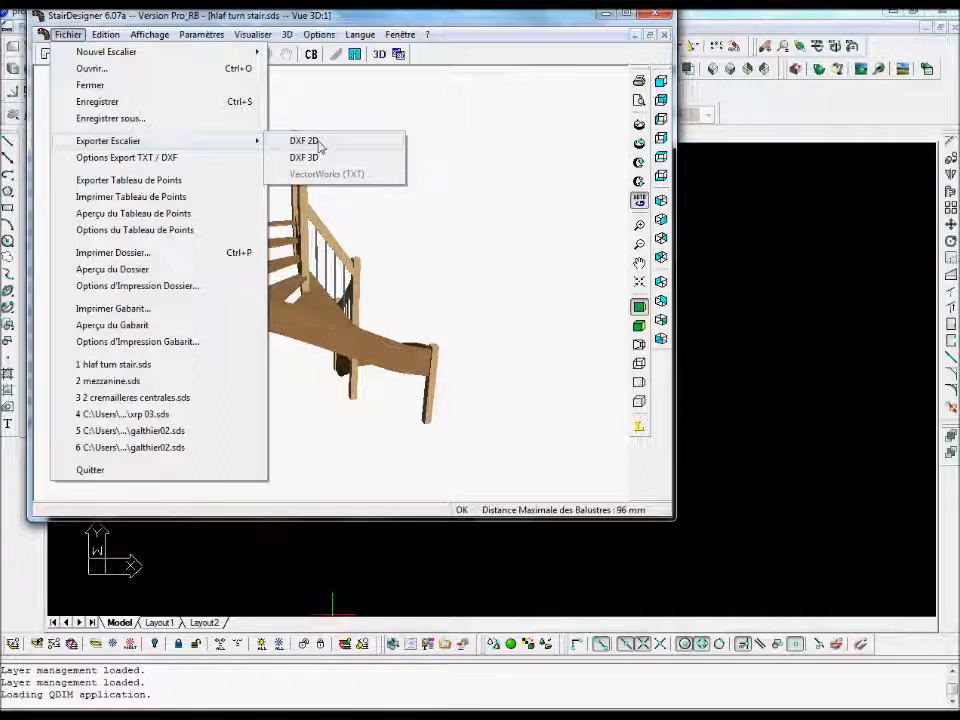
left_click(496, 160)
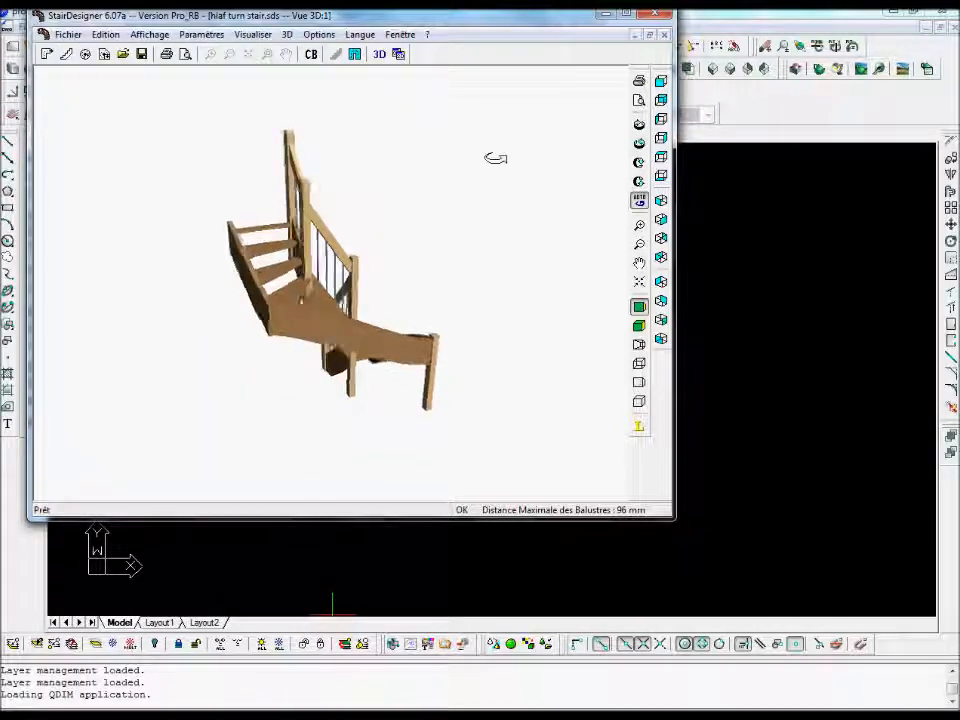
Bring up the mezzanine.sds project, generate its 3D view and examine the mezzanine from several angles
left_click(400, 34)
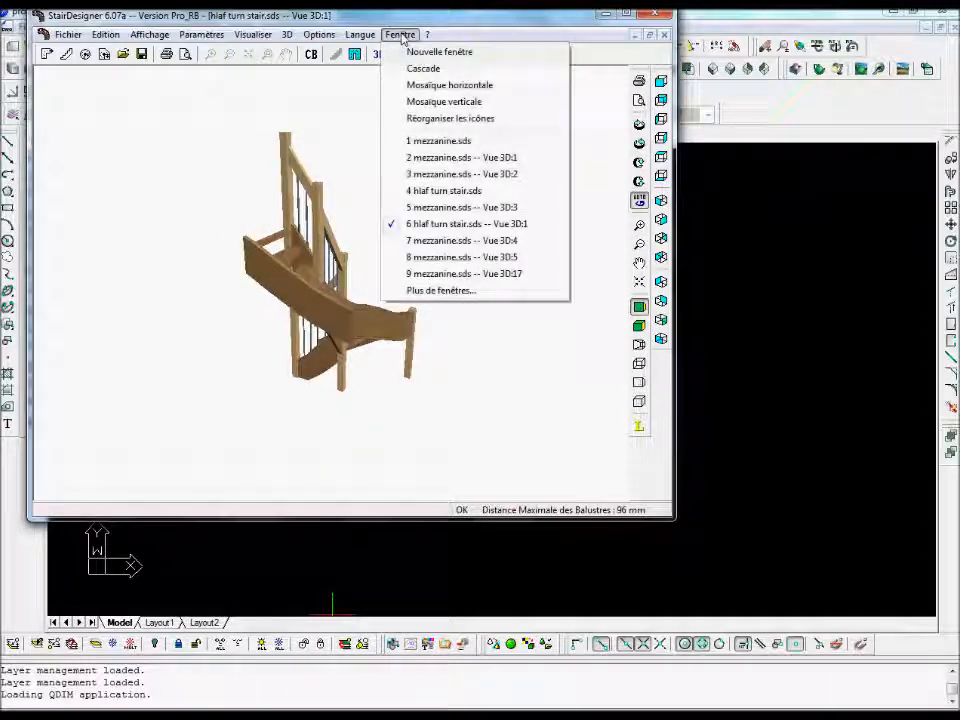
left_click(430, 141)
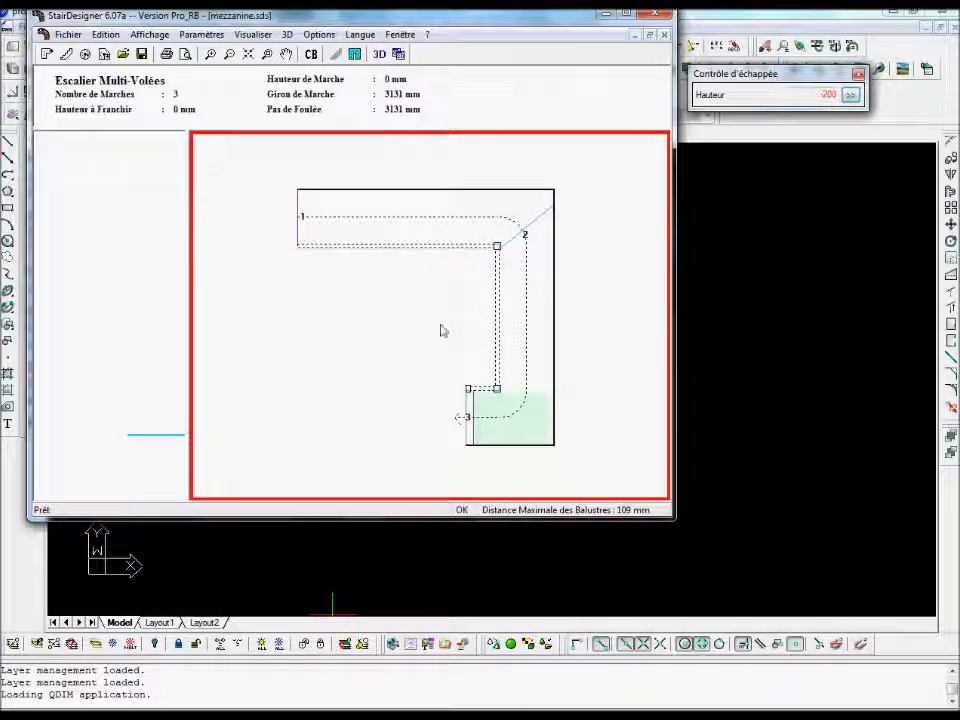
left_click(379, 54)
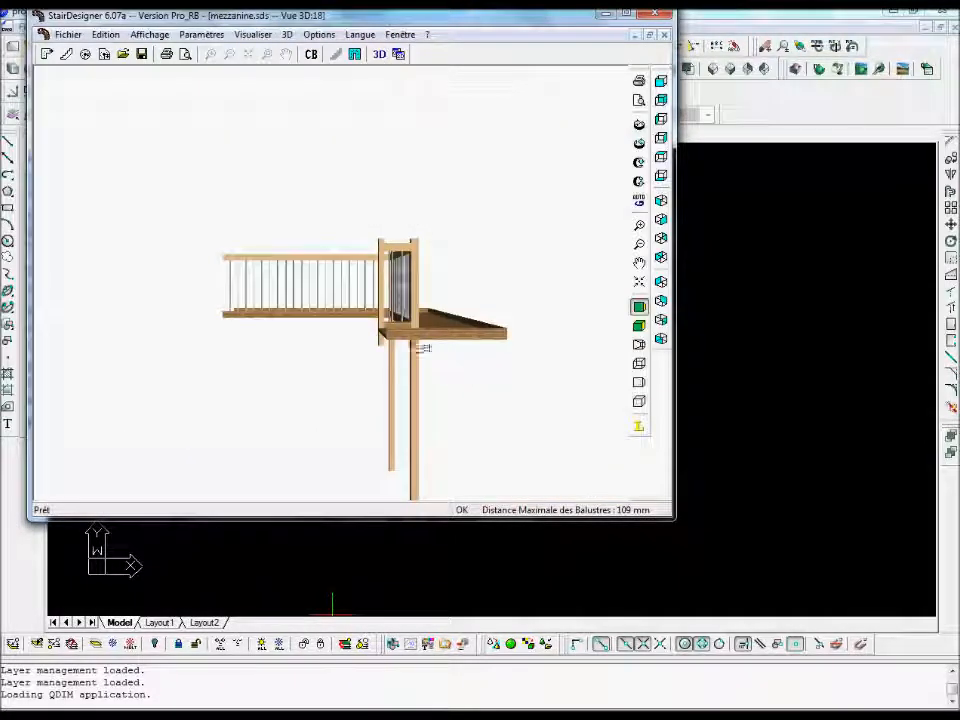
left_click_drag(430, 380, 326, 360)
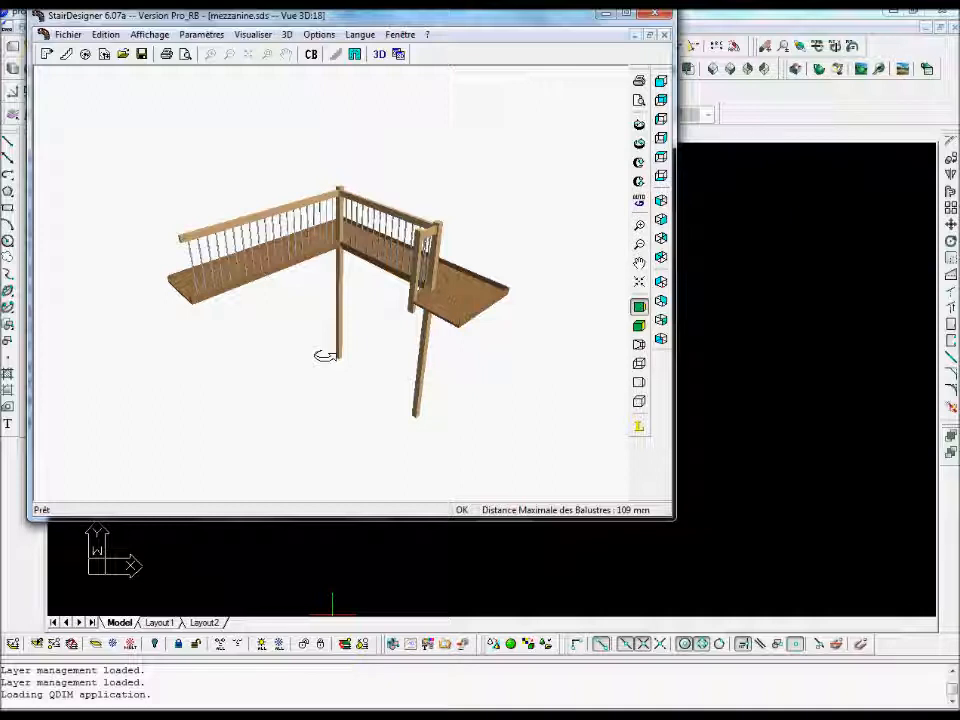
left_click_drag(325, 356, 287, 366)
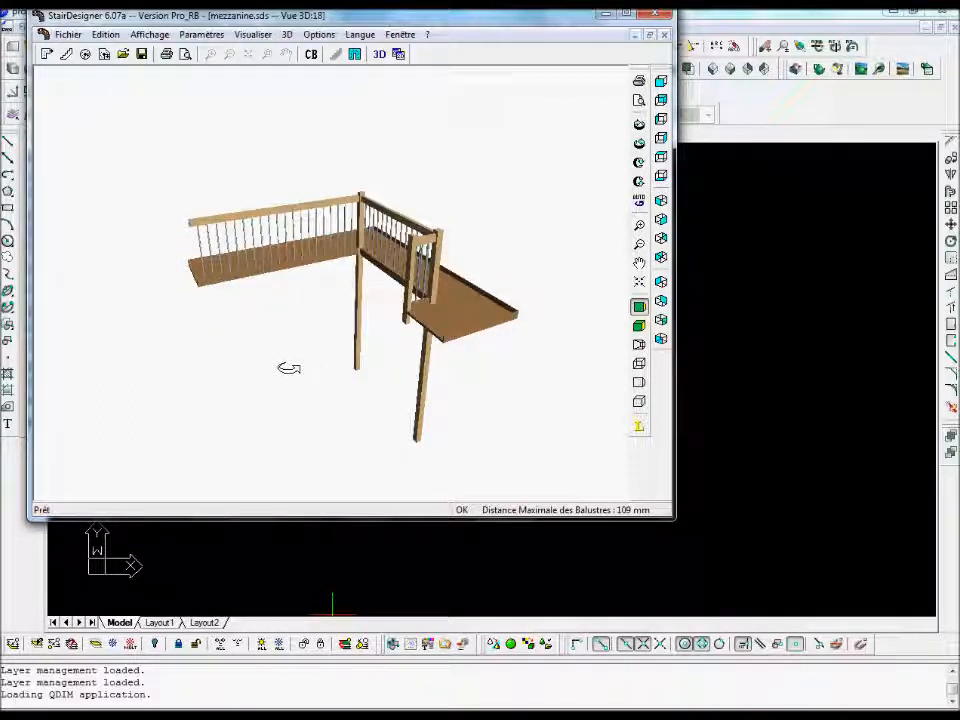
left_click_drag(313, 347, 355, 350)
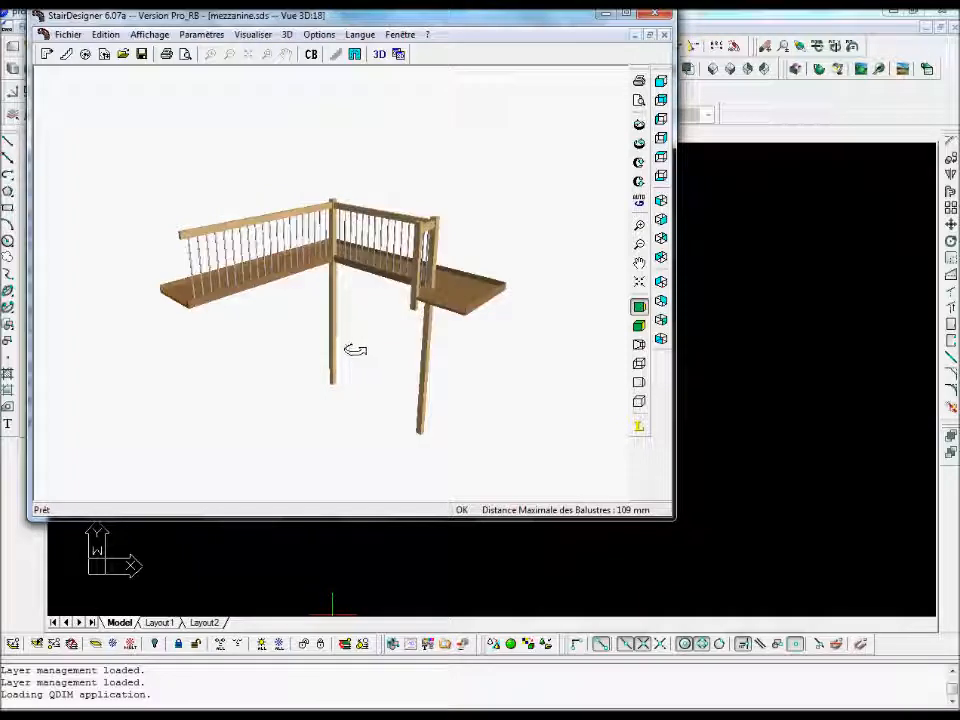
left_click(68, 35)
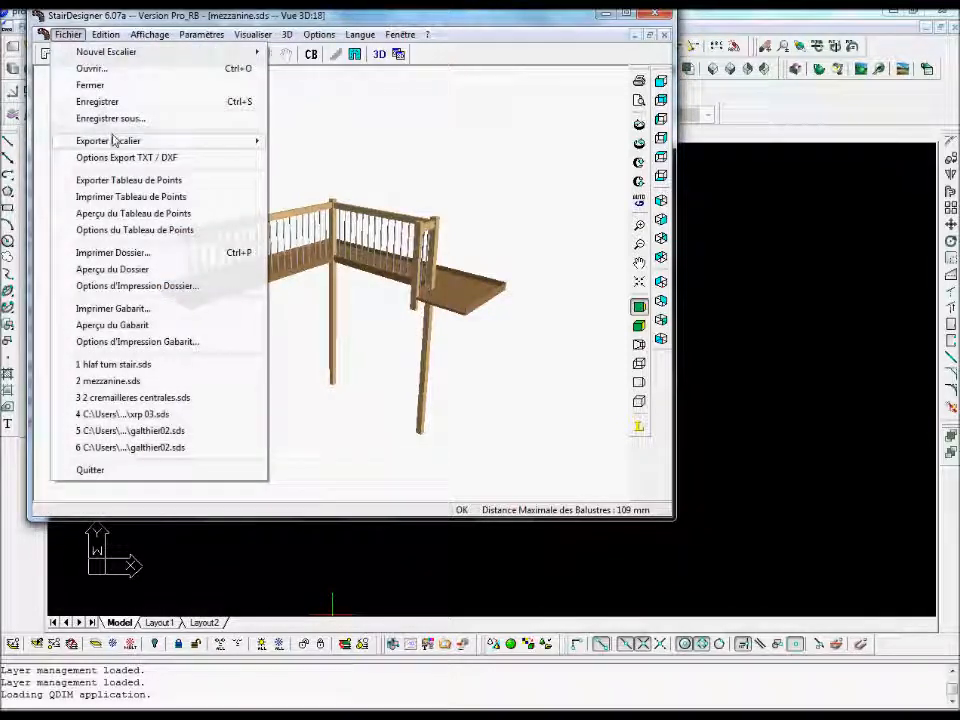
mouse_move(114, 140)
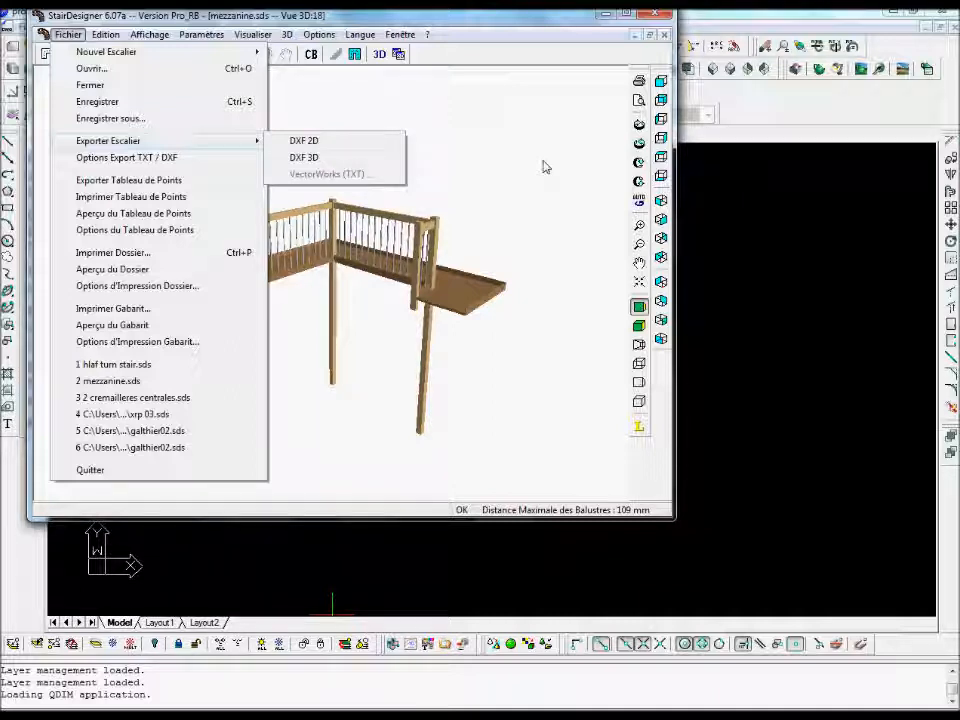
Switch to progeCAD and browse for a drawing to open in the progecad folder inside My Weblog Posts
left_click(777, 246)
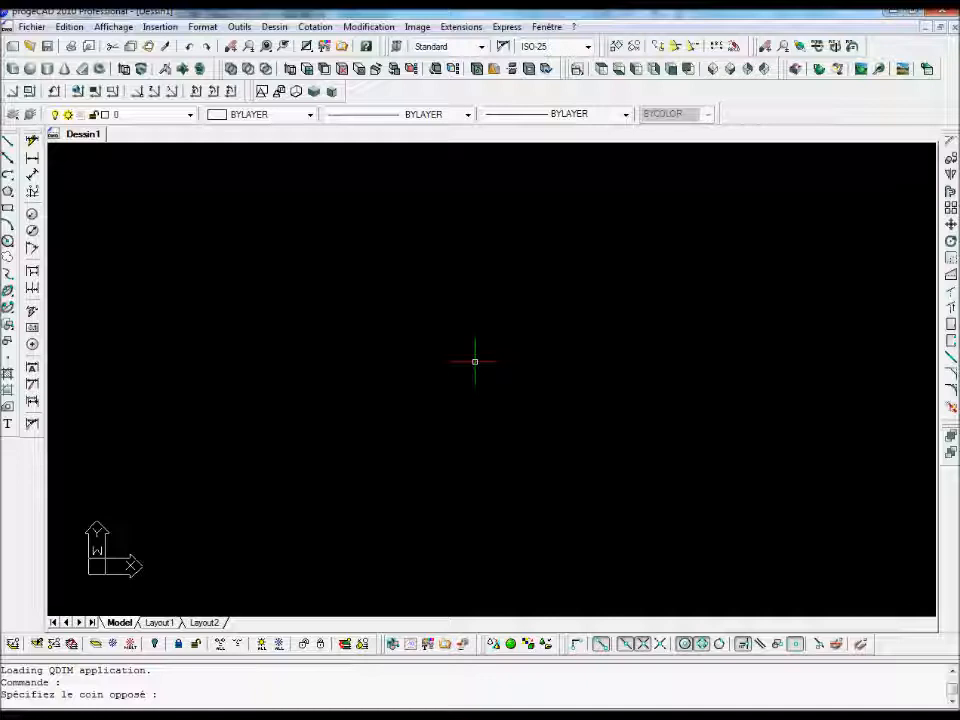
left_click(30, 48)
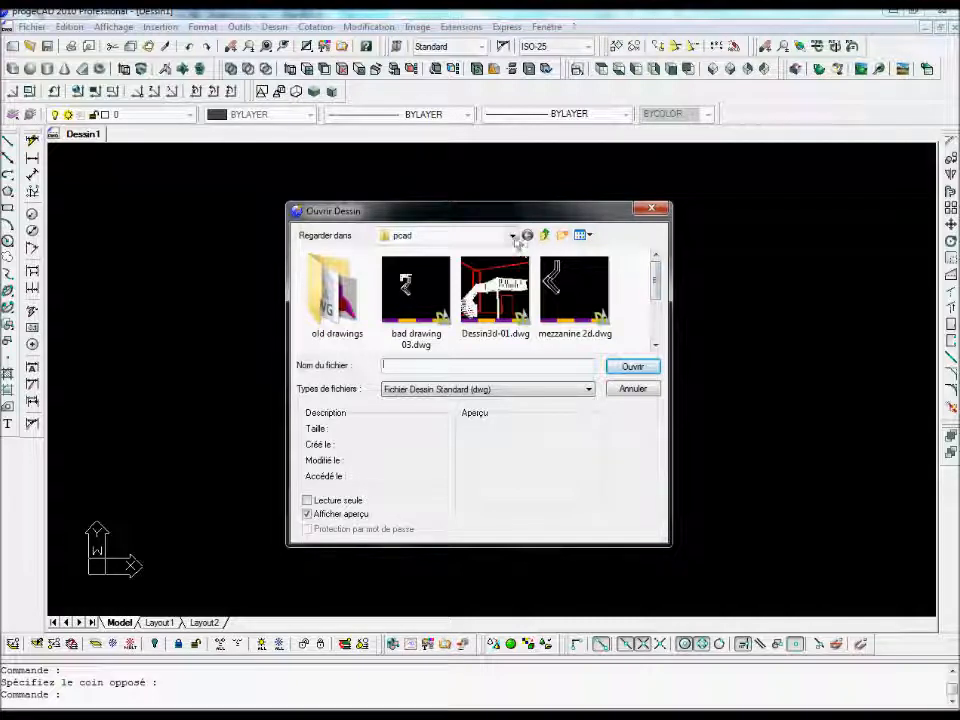
left_click(512, 237)
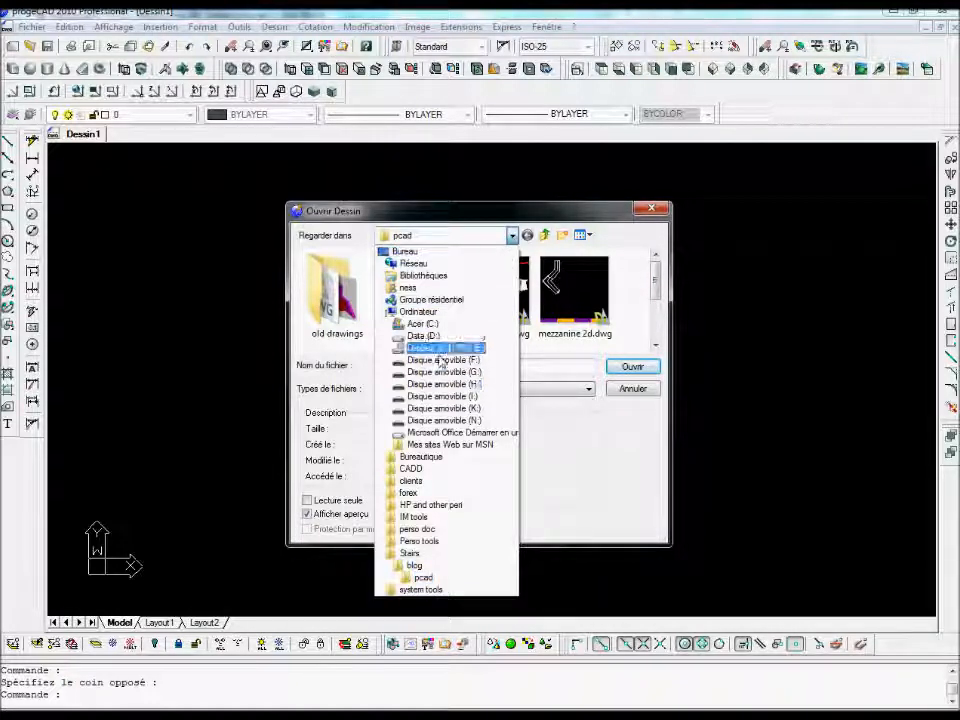
left_click(406, 288)
left_click_drag(656, 271, 643, 295)
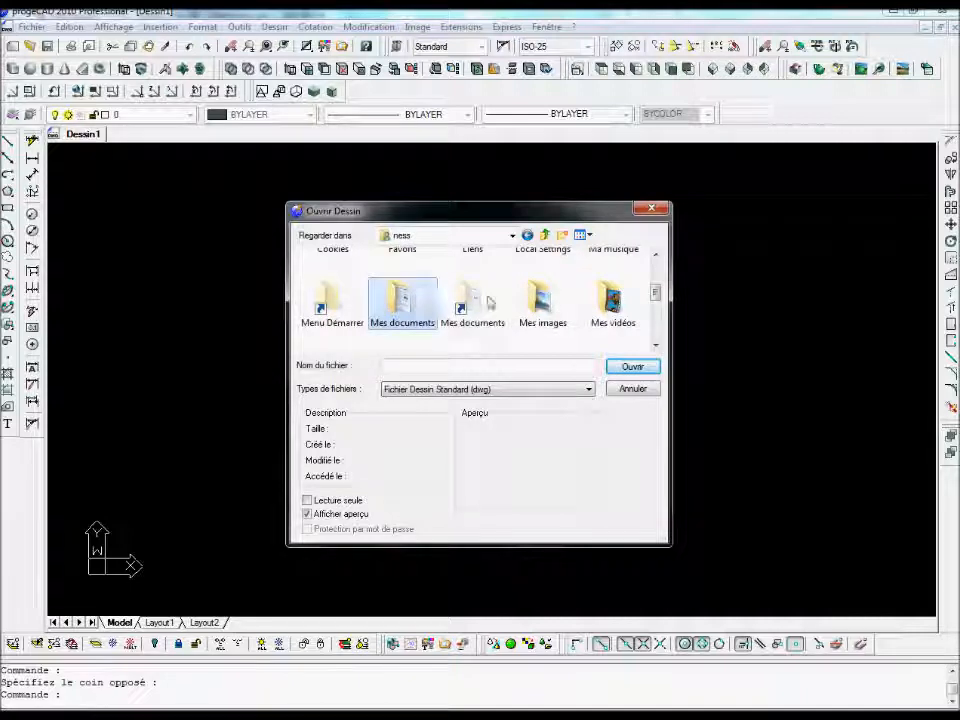
double_click(402, 298)
left_click_drag(656, 296, 657, 340)
double_click(572, 300)
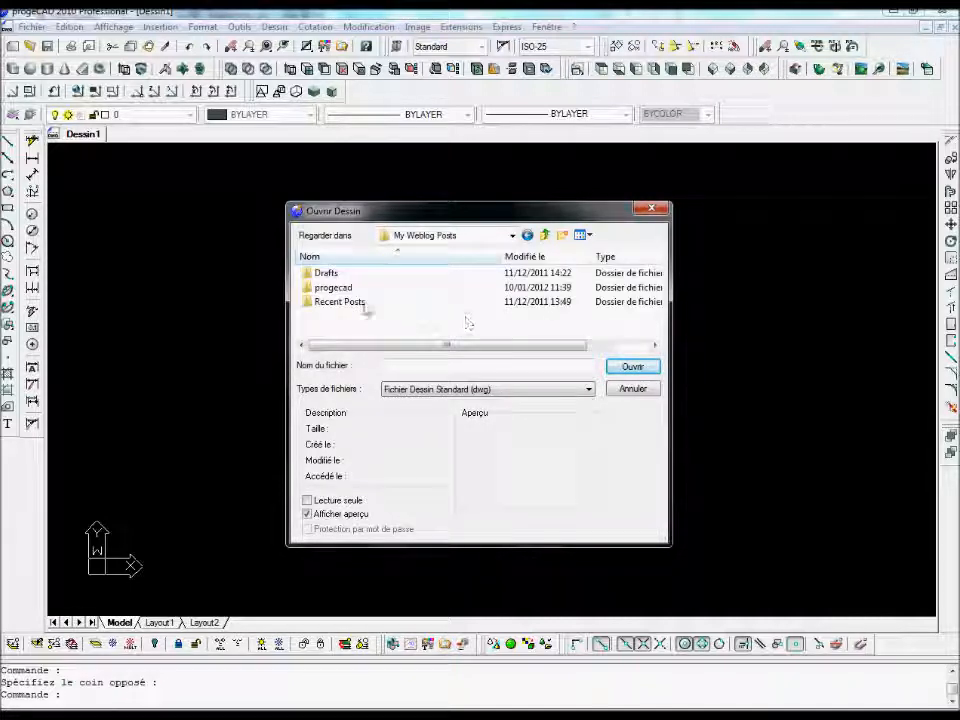
double_click(345, 284)
Filter the files to the DXF exchange format and open "hlaf turn stair 2d.dxf"
left_click(545, 394)
left_click(549, 413)
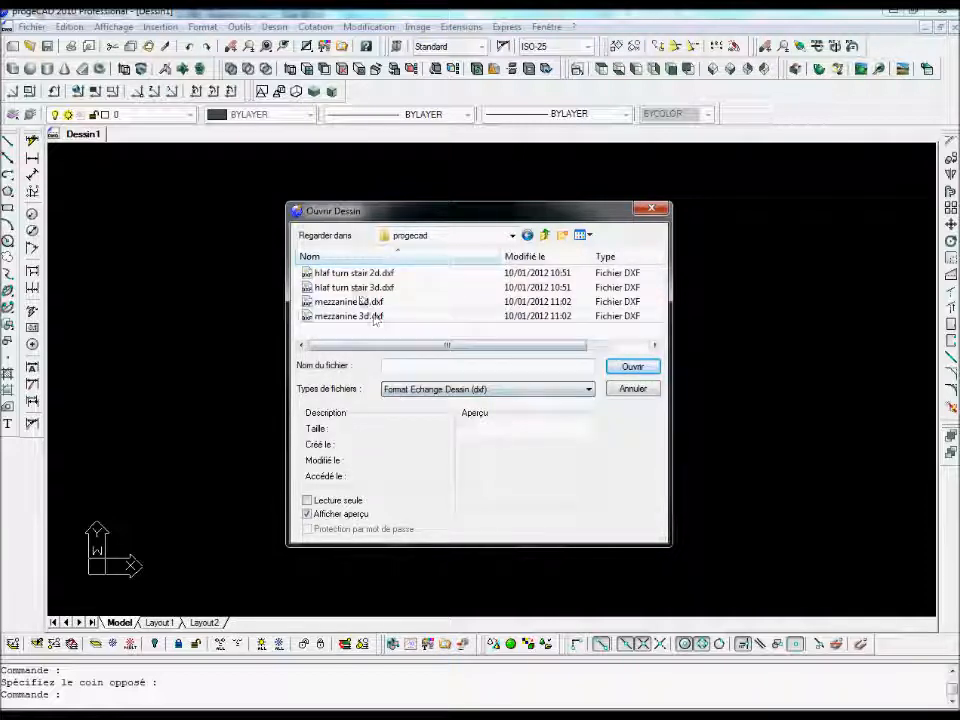
left_click(350, 273)
left_click(632, 367)
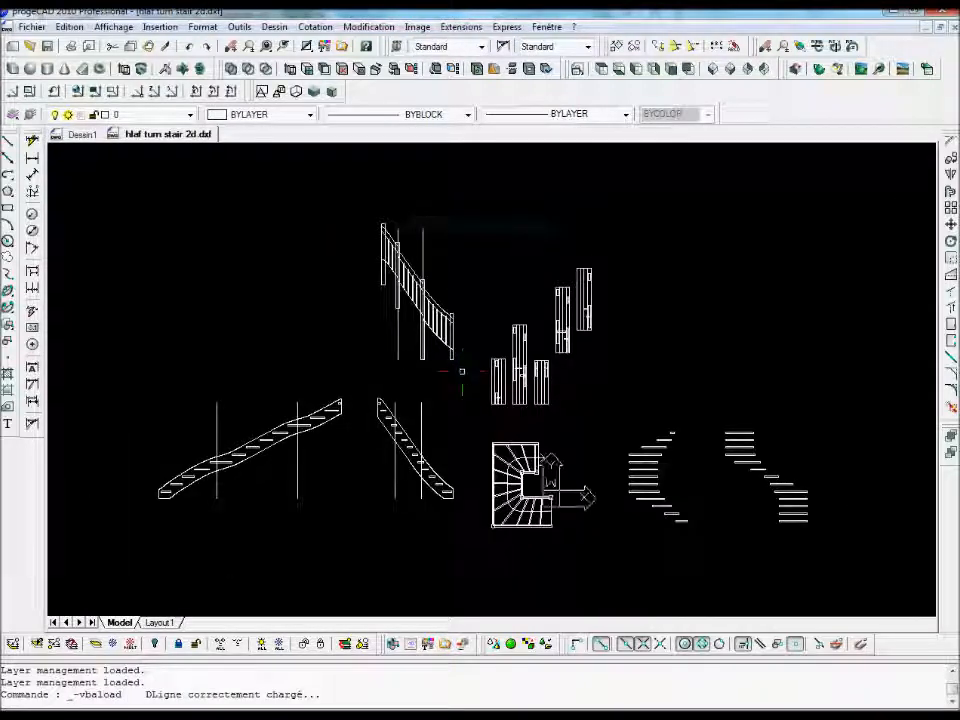
Delete the balustrade, post and stringer elevations above and to the left of the stair plan
middle_click_drag(462, 371, 425, 328)
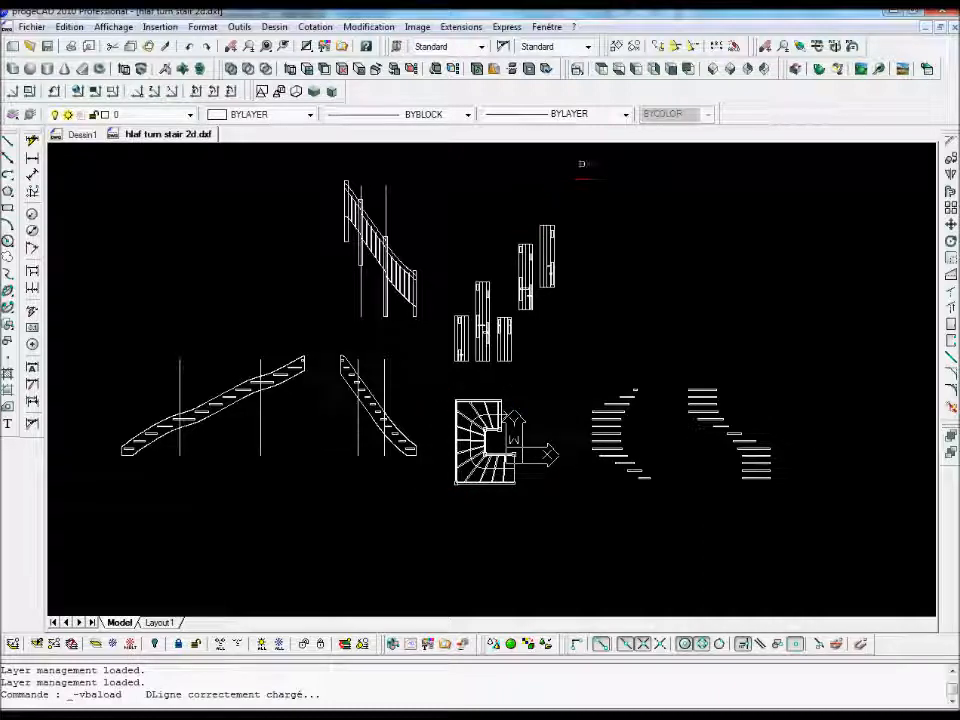
left_click(577, 154)
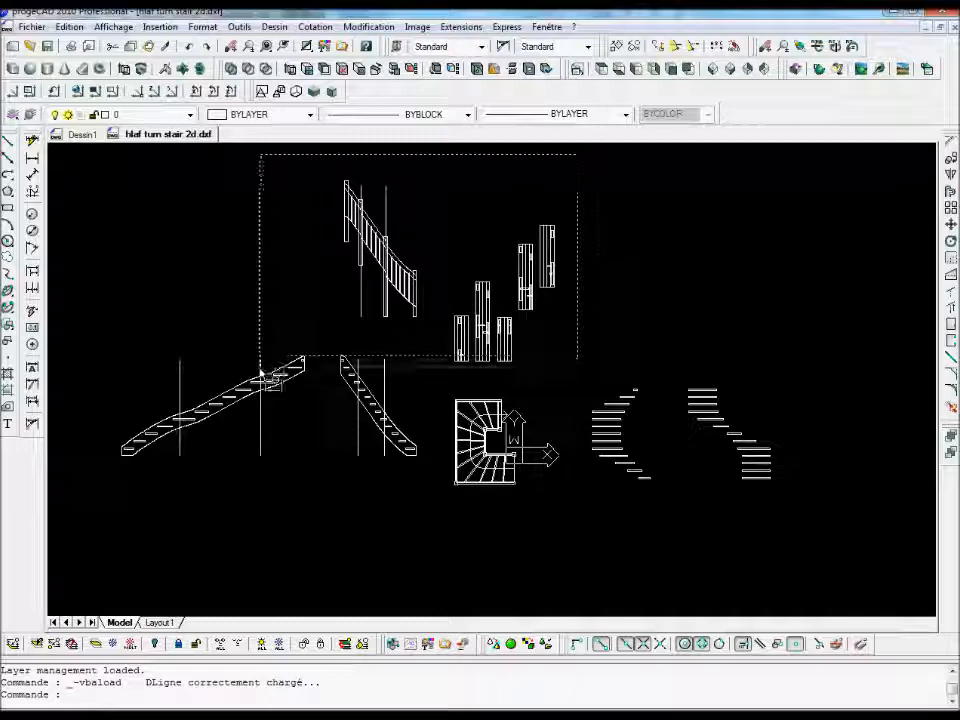
left_click(265, 370)
key("Delete")
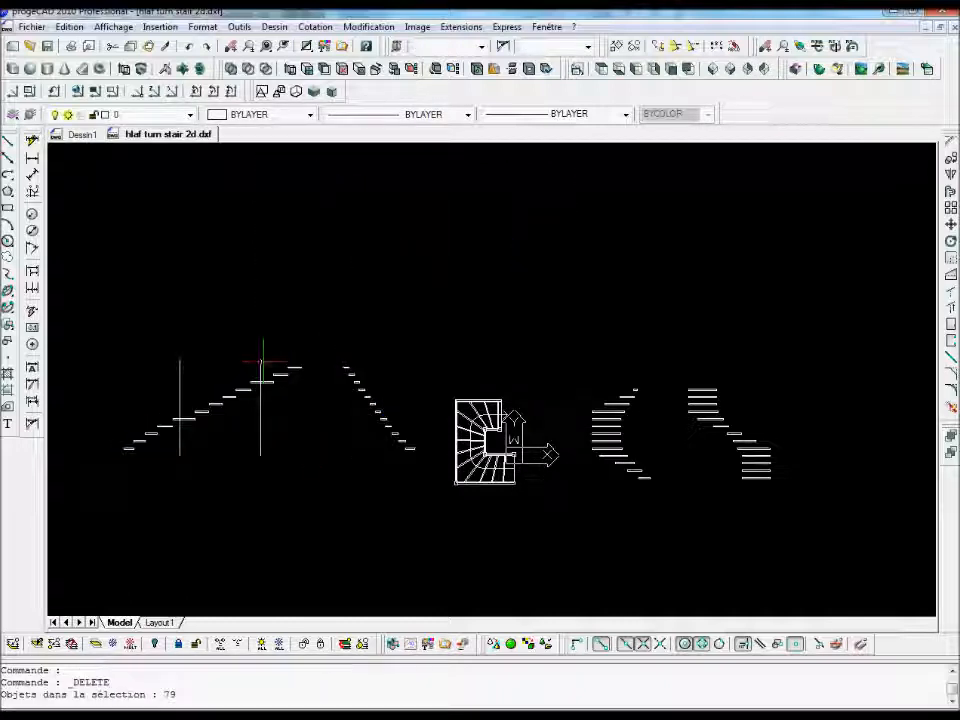
left_click(429, 339)
left_click(125, 516)
key("Delete")
Delete the two step elevations to the right of the stair plan, leaving only the plan
left_click(819, 353)
left_click(582, 522)
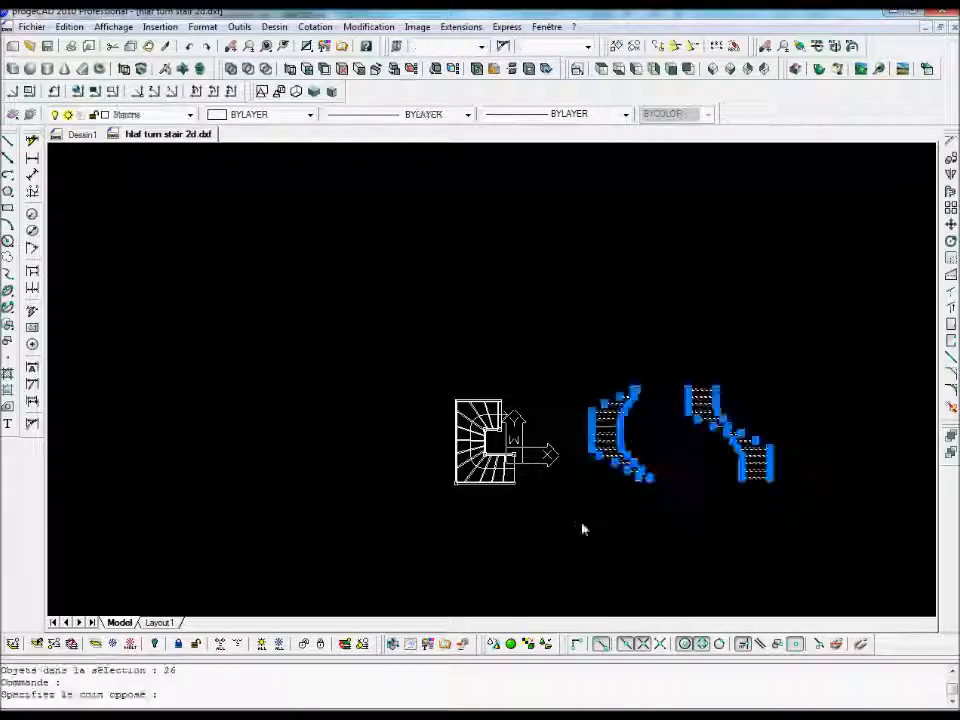
key("Delete")
scroll(570, 450, "up", 2)
mouse_move(514, 456)
middle_mouse_down()
mouse_move(275, 382)
mouse_move(302, 373)
mouse_move(318, 392)
middle_mouse_up()
scroll(274, 379, "up", 2)
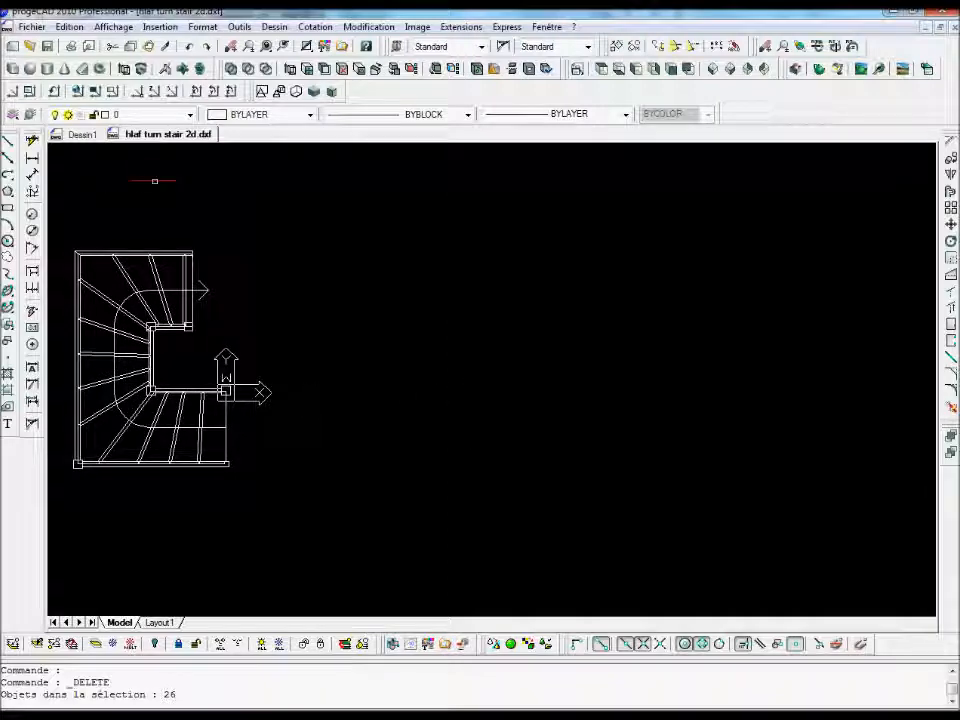
Open the DXF drawing "mezzanine 2d.dxf" from the progecad folder
left_click(30, 46)
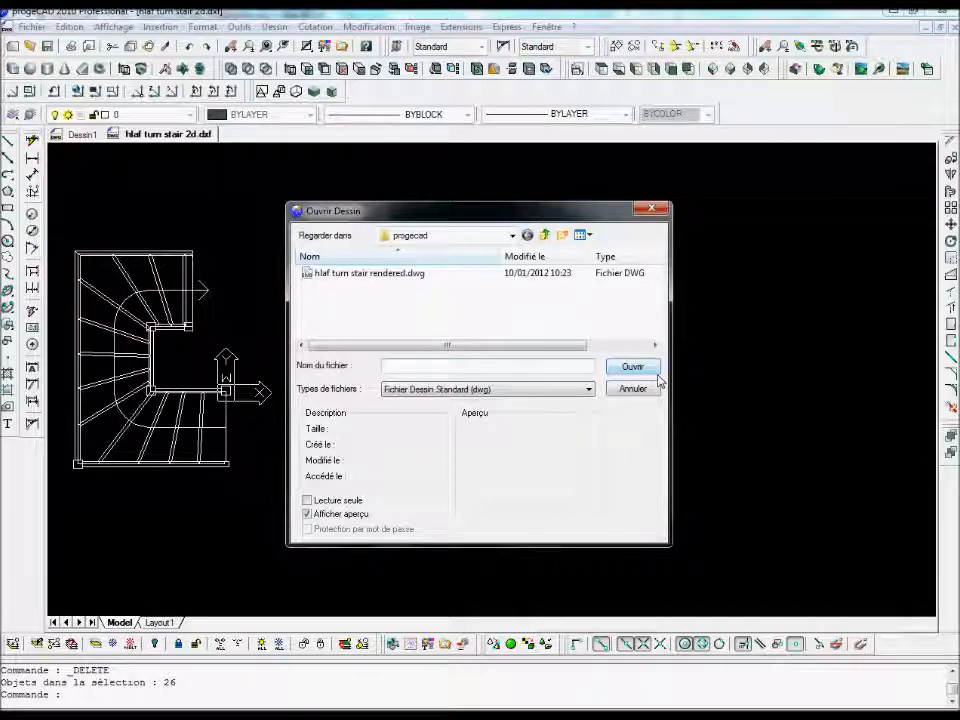
left_click(587, 392)
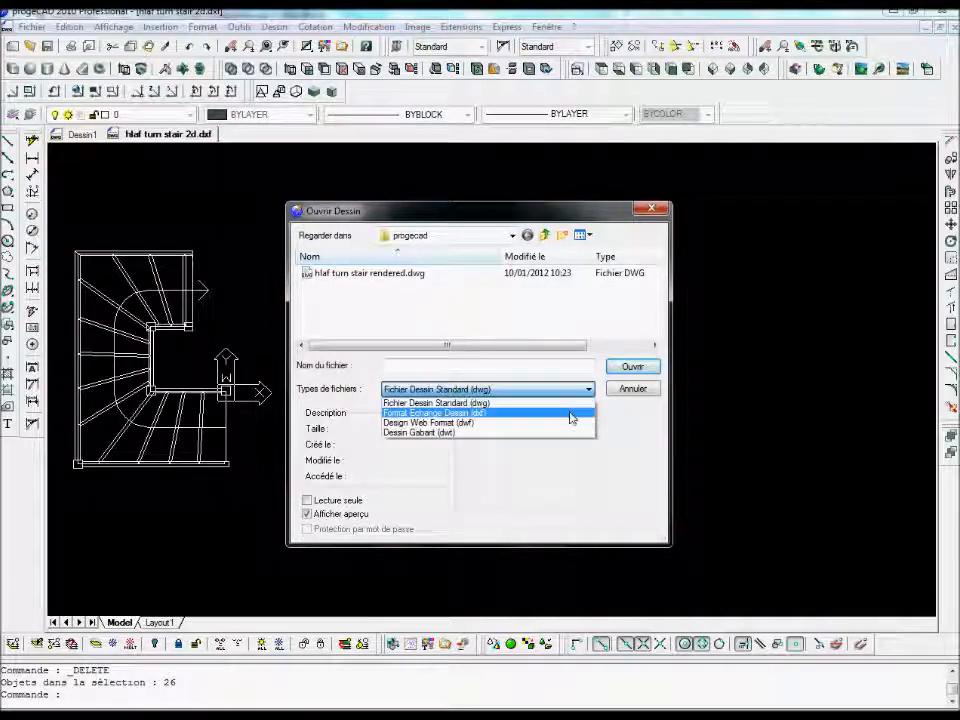
left_click(568, 415)
double_click(352, 302)
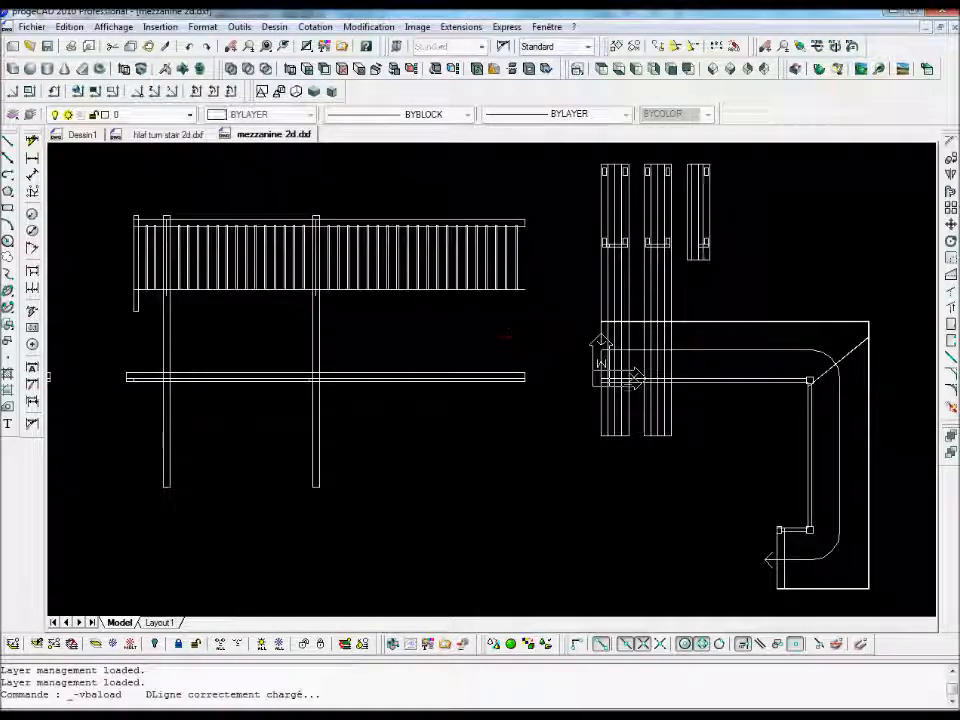
Delete the balustrade elevation and the post details beside and above the mezzanine plan
scroll(638, 461, "down", 2)
middle_click_drag(620, 460, 564, 430)
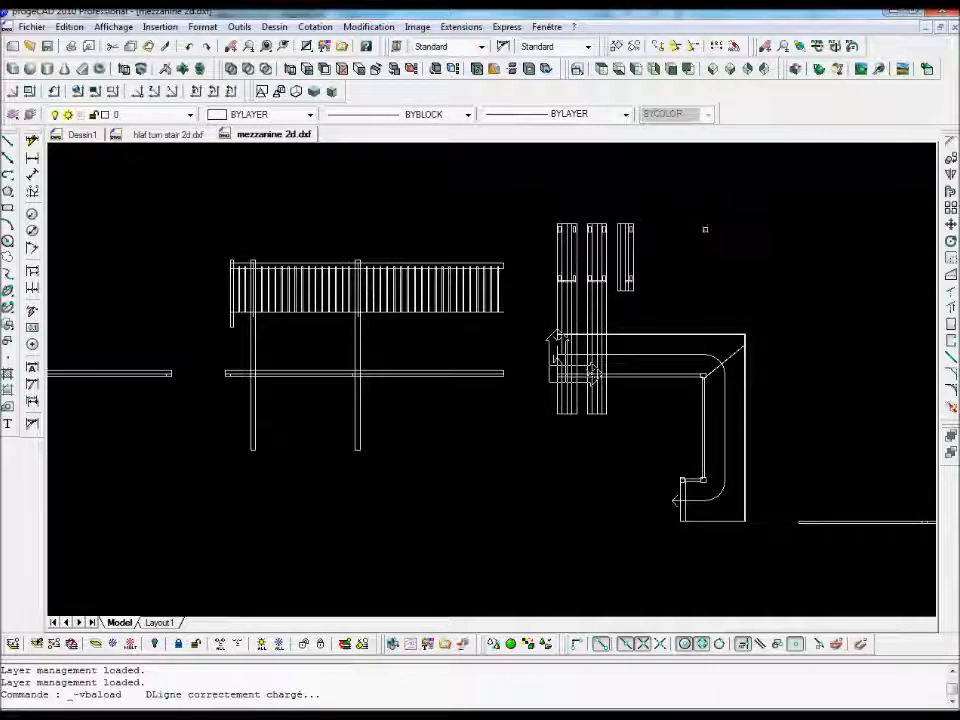
left_click(665, 203)
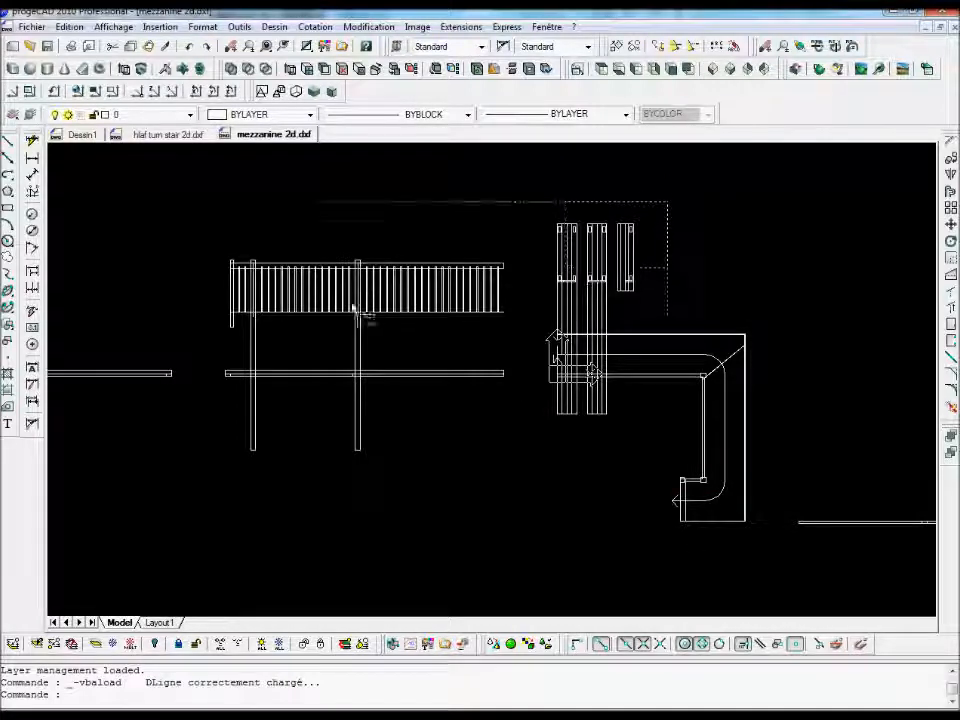
left_click(221, 326)
key("Delete")
Delete the remaining thin horizontal elevations on both sides of the mezzanine plan, leaving only the plan
scroll(480, 345, "down", 2)
left_click(512, 338)
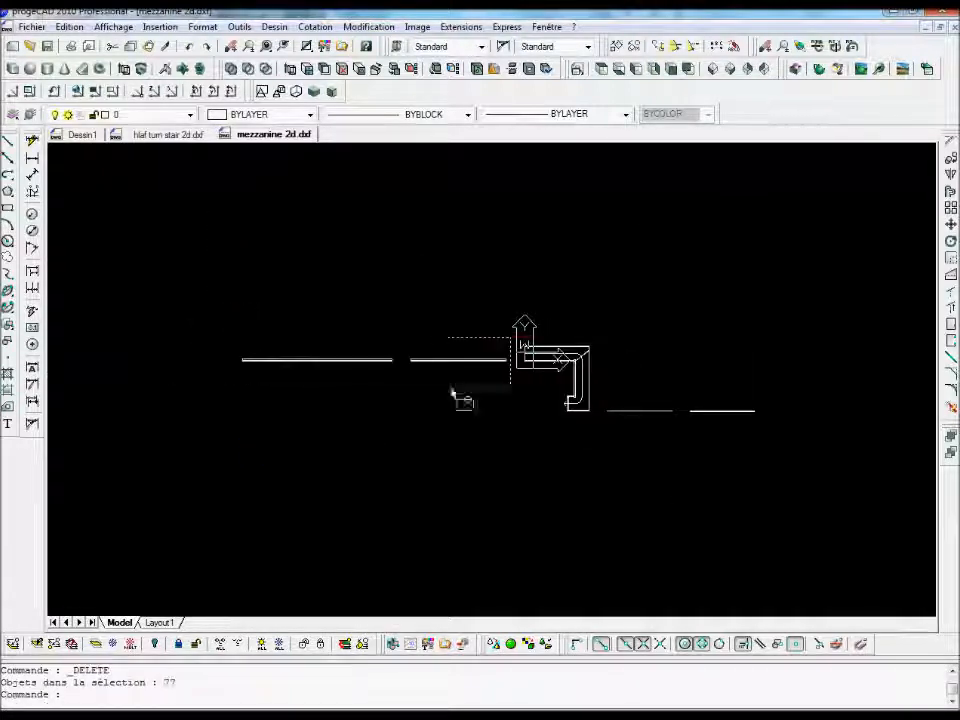
left_click(229, 426)
key("Delete")
scroll(521, 428, "down", 1)
left_click(776, 392)
left_click(606, 467)
key("Delete")
scroll(594, 371, "up", 7)
scroll(611, 364, "down", 2)
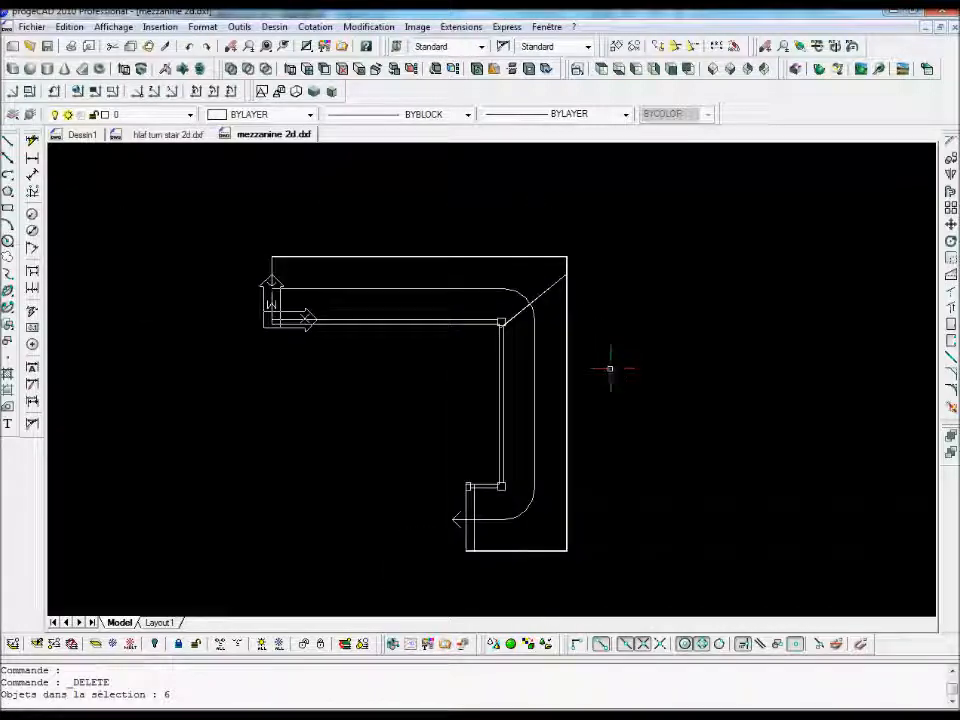
middle_click_drag(609, 369, 578, 346)
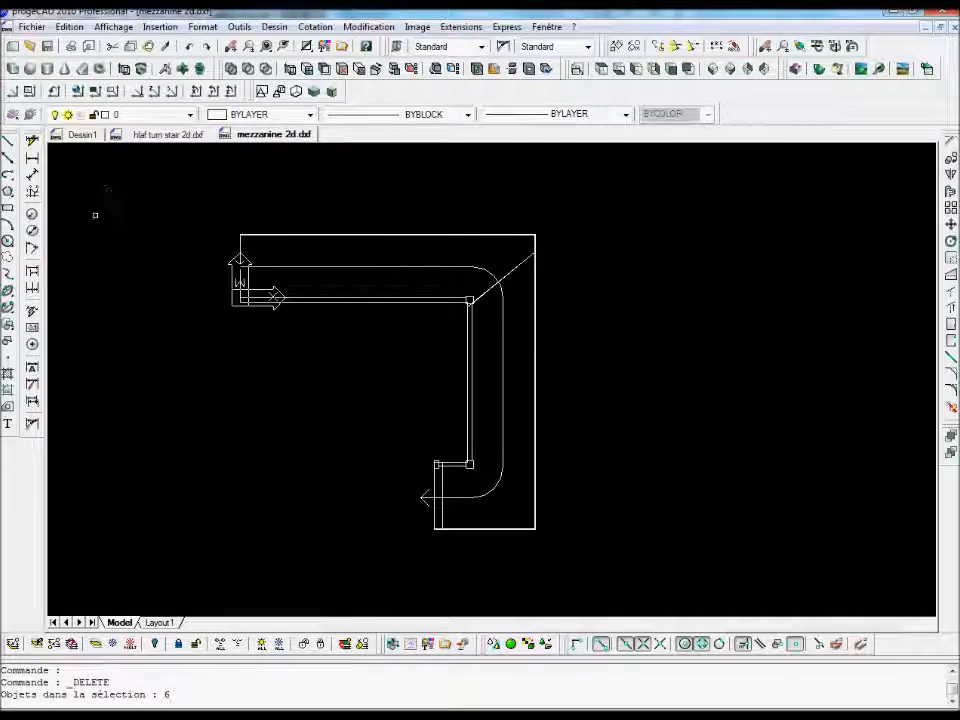
Copy all objects of the mezzanine plan to the clipboard with a base point
left_click(72, 29)
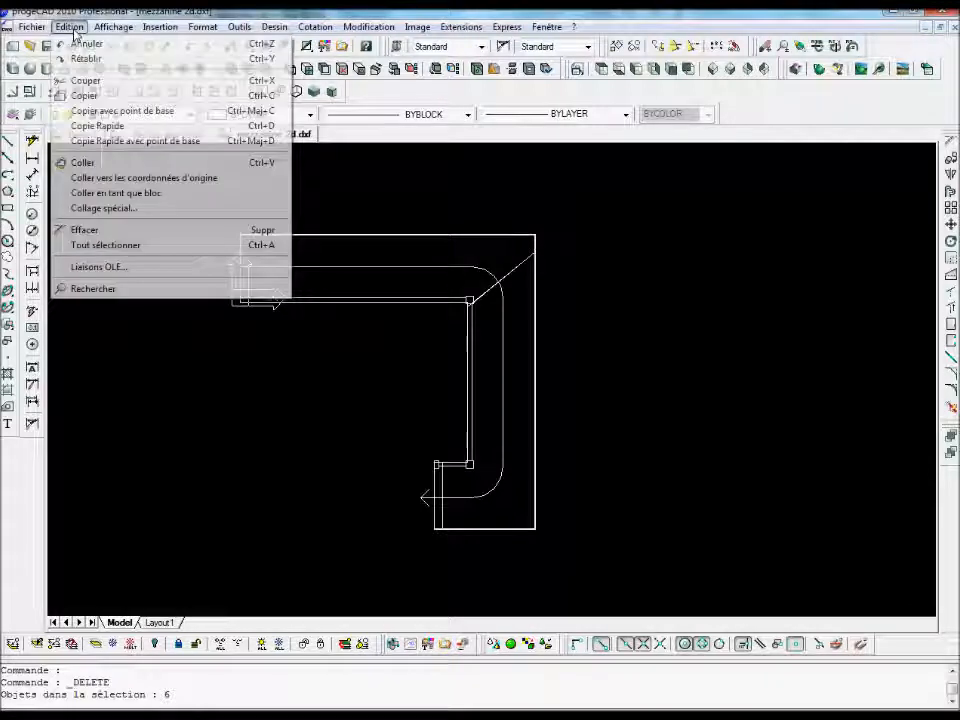
left_click(102, 113)
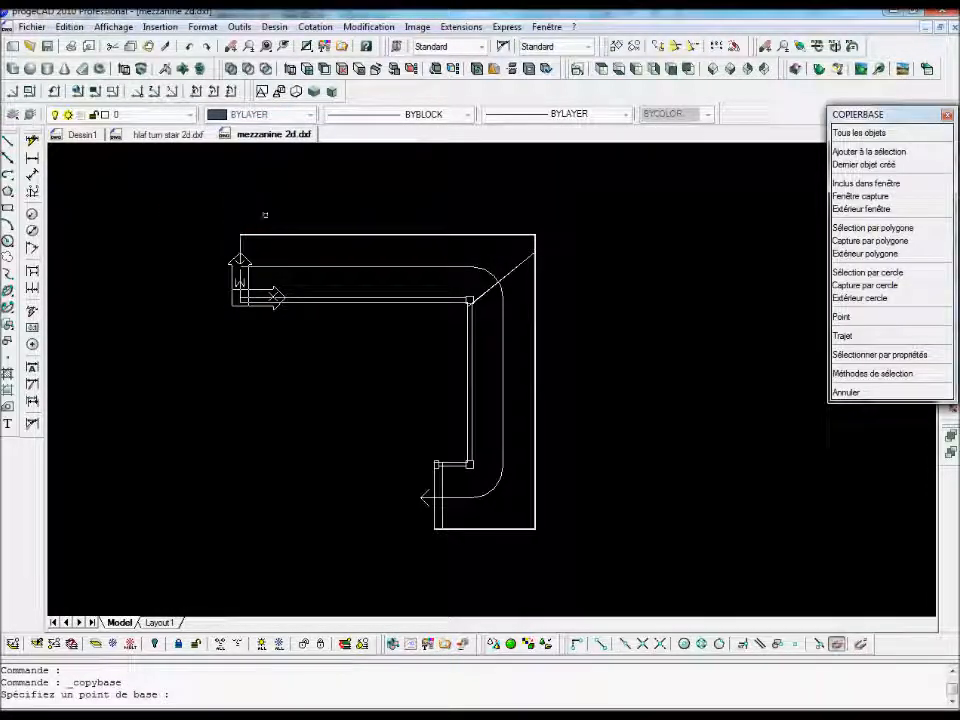
left_click(859, 132)
key("Return")
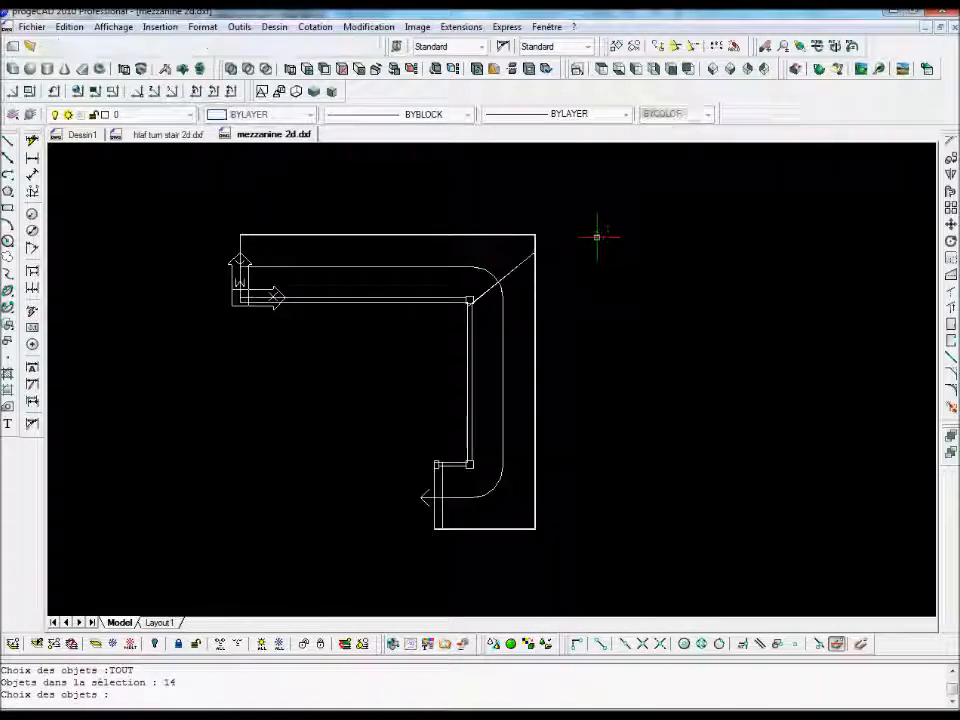
Paste the copied mezzanine plan into the "hlaf turn stair 2d.dxf" drawing, joining it to the stair's arrival end
left_click(170, 134)
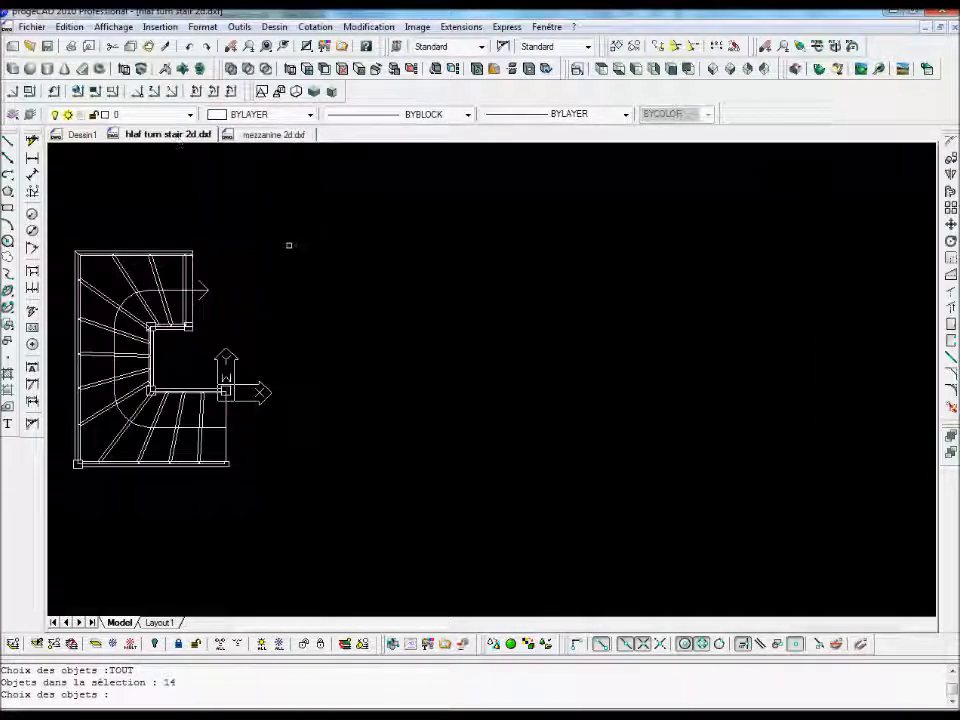
left_click(69, 27)
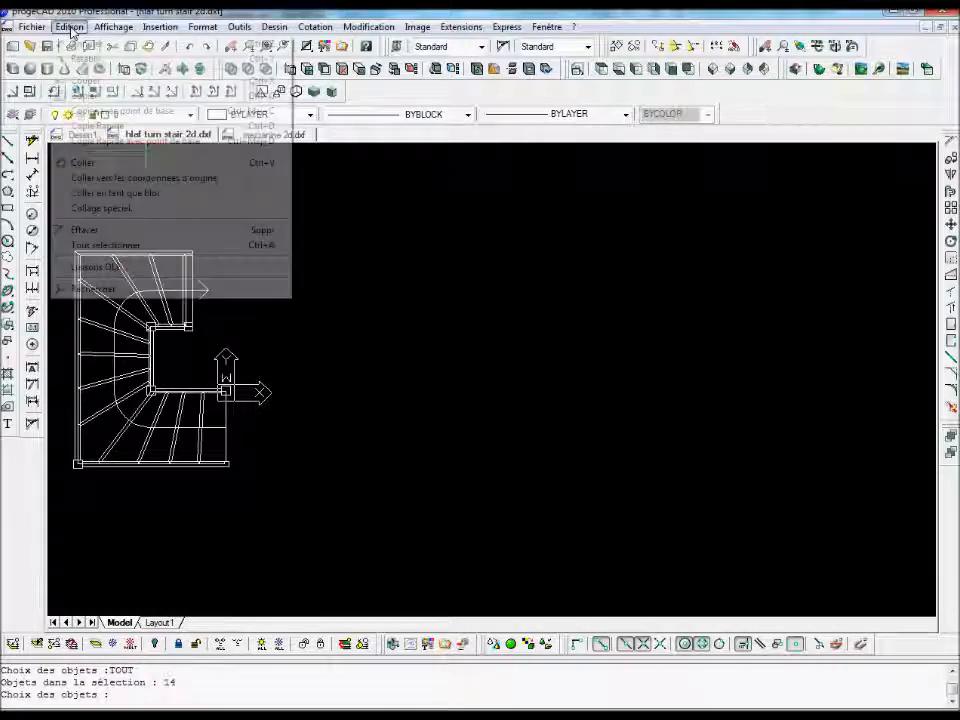
left_click(82, 162)
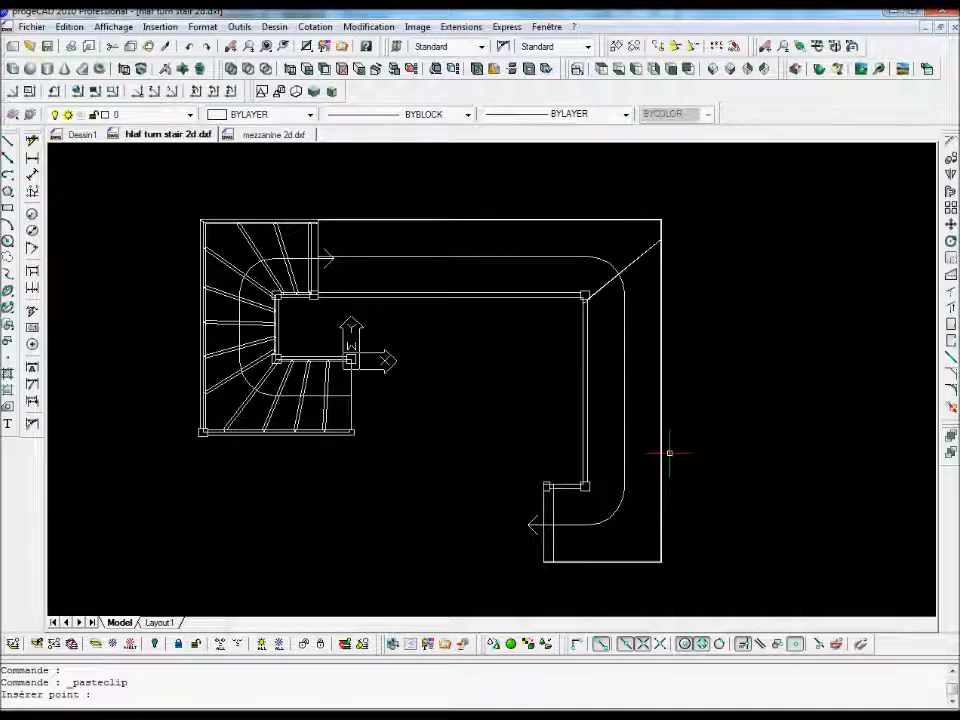
Show the combined stair and mezzanine plan in an isometric view from viewpoint 1,-1,1
left_click(714, 70)
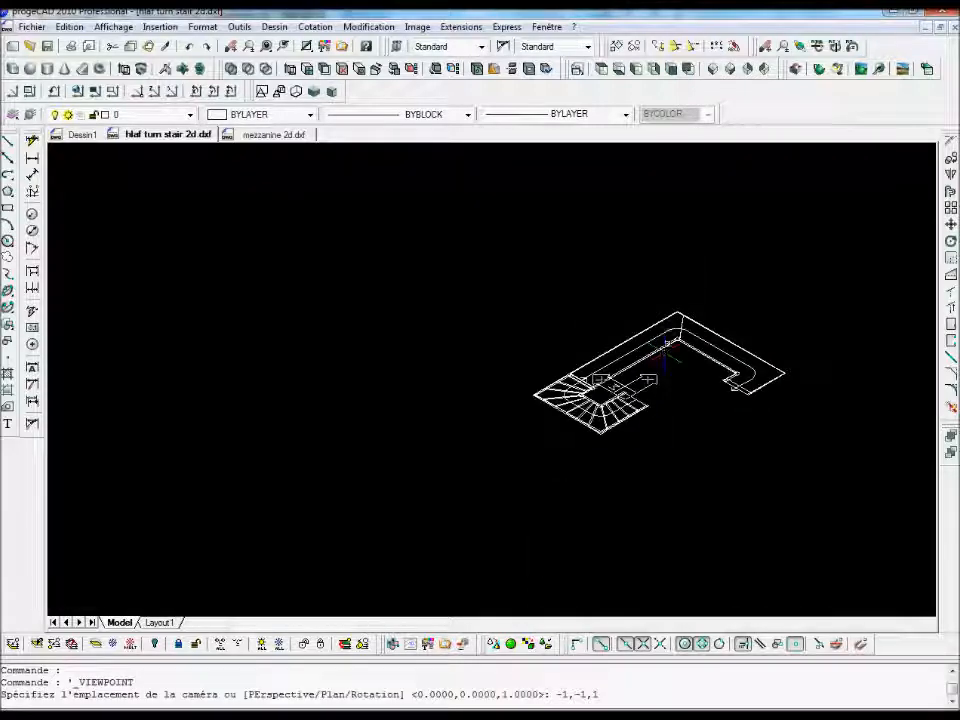
left_click(731, 69)
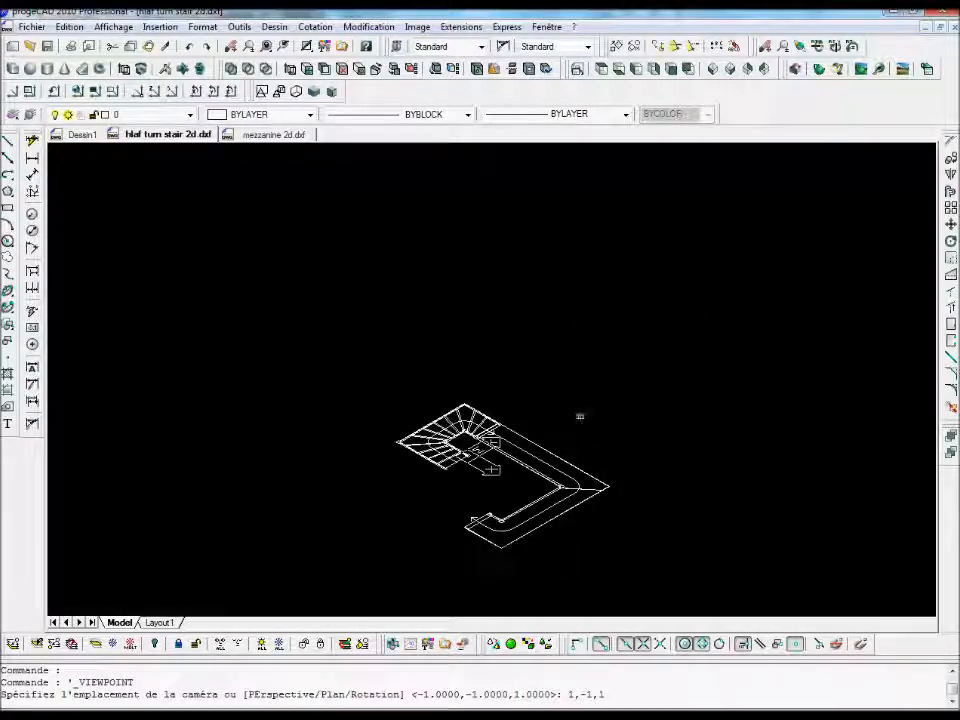
scroll(580, 413, "up", 4)
scroll(570, 339, "up", 2)
mouse_move(570, 339)
middle_mouse_down()
mouse_move(602, 281)
mouse_move(688, 246)
middle_mouse_up()
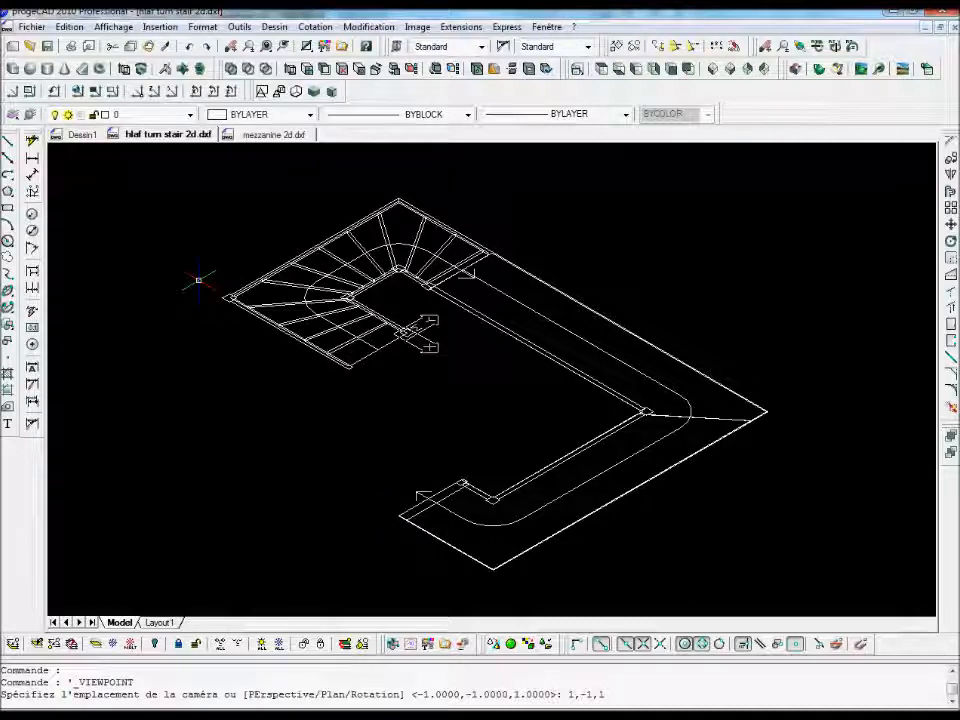
Close the "mezzanine 2d.dxf" drawing and the empty Dessin1 drawing, keeping only the combined plan open
left_click(272, 134)
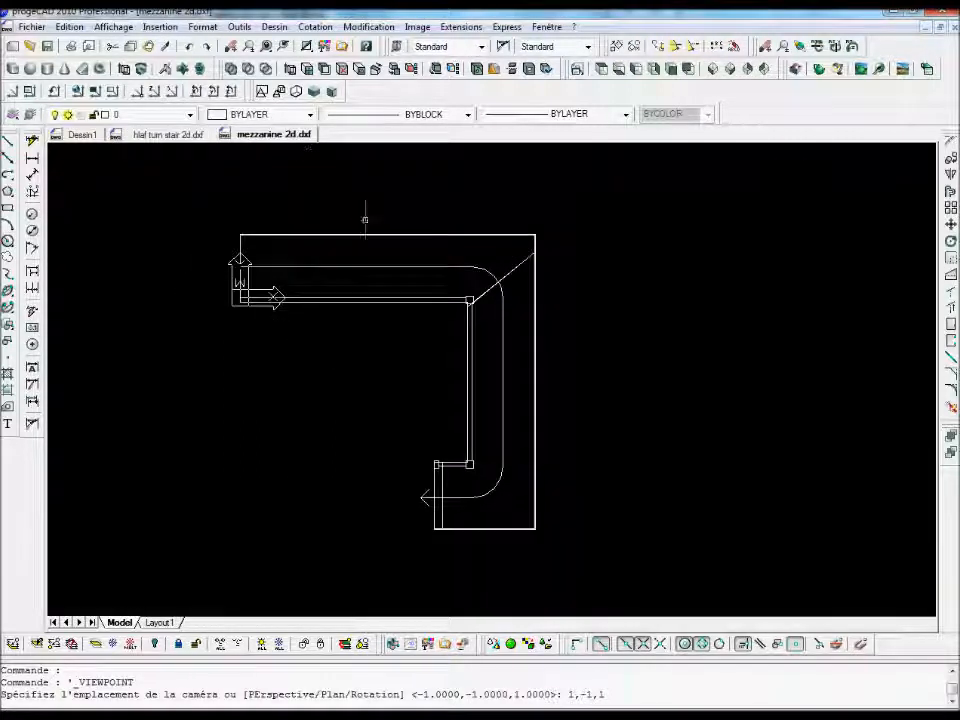
left_click(955, 28)
left_click(493, 415)
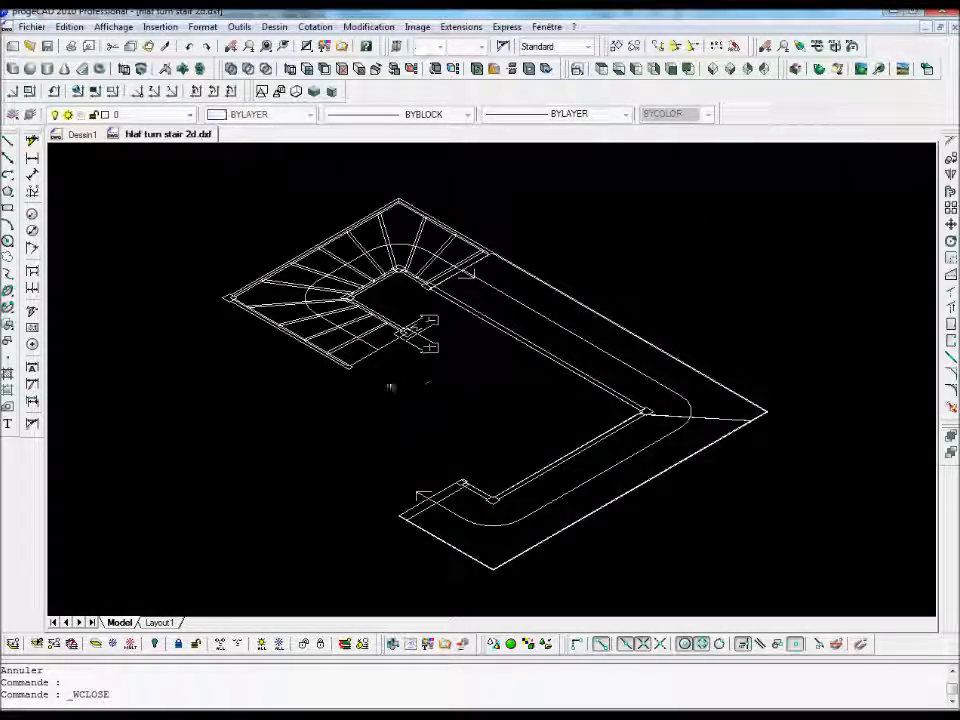
left_click(82, 134)
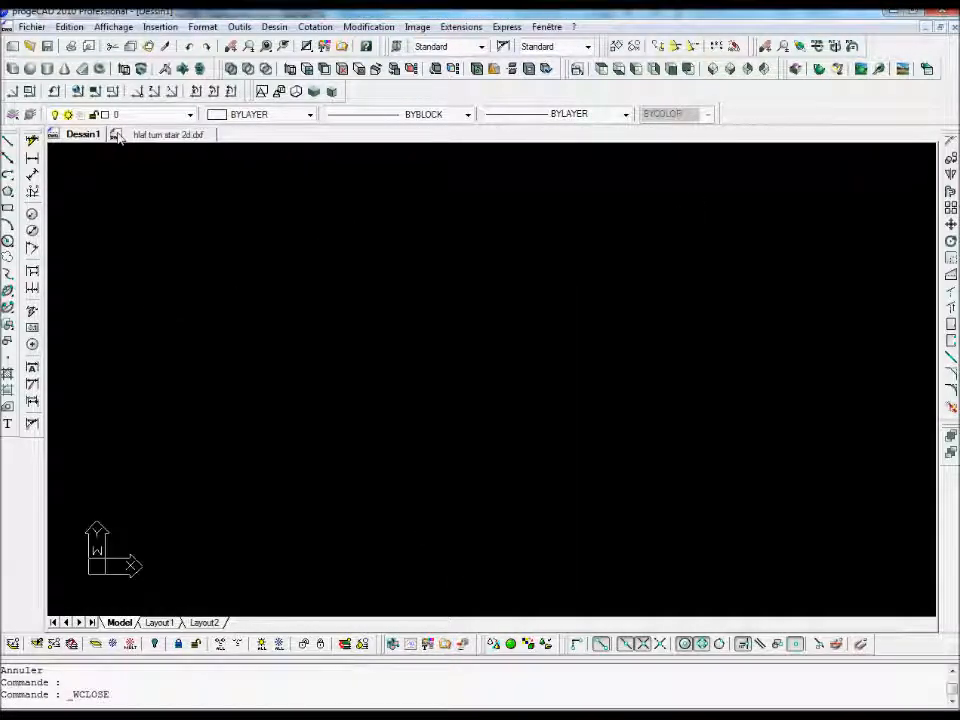
left_click(955, 28)
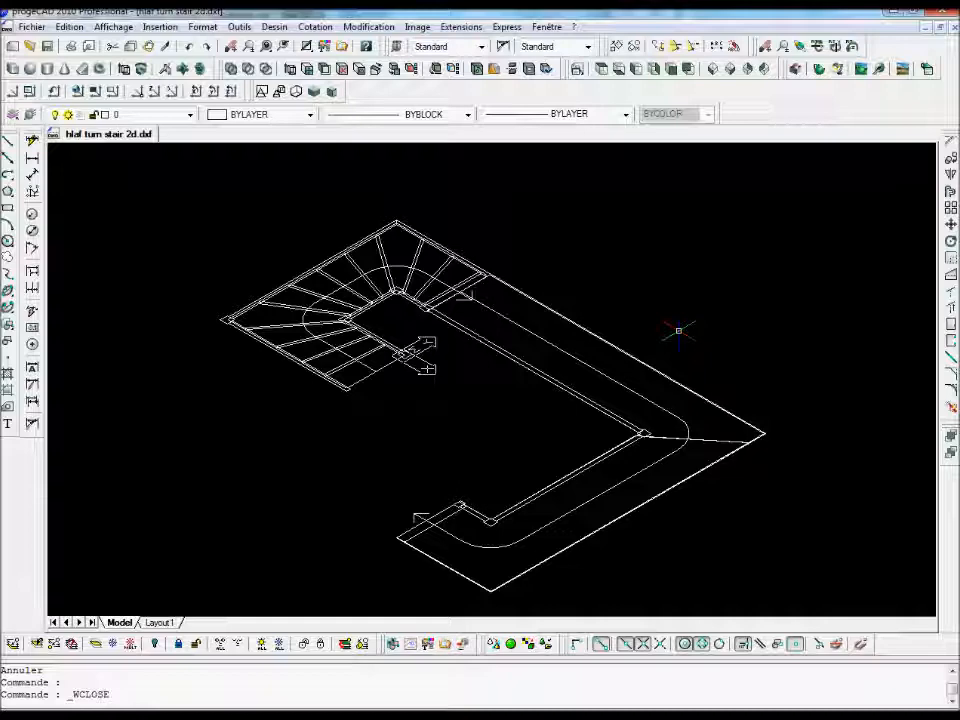
Open the DXF drawing "hlaf turn stair 3d.dxf" from the progecad folder
left_click(29, 46)
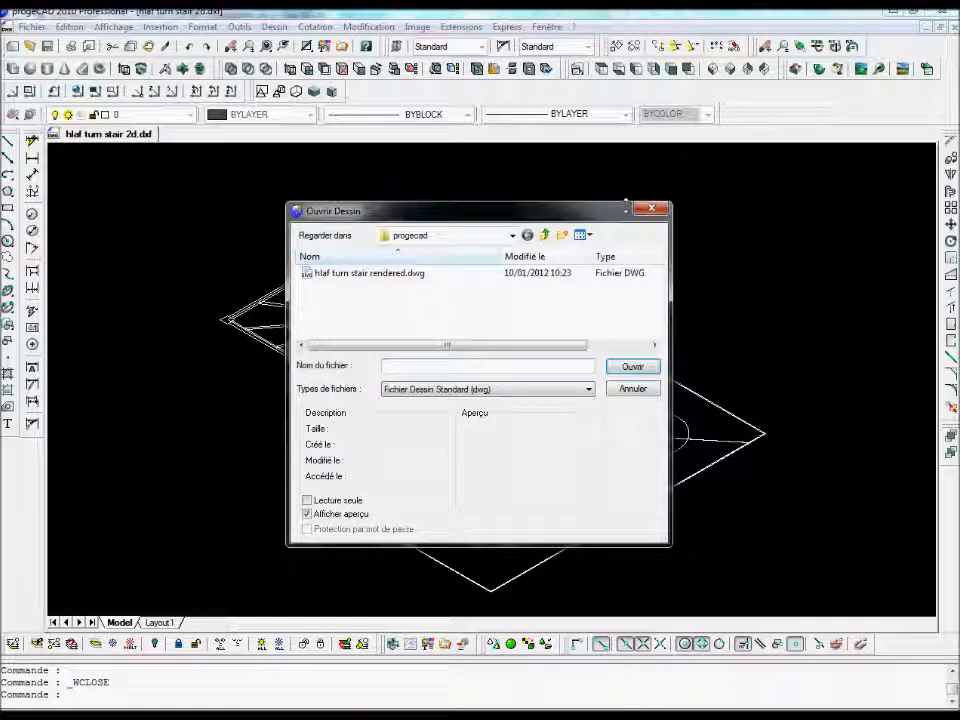
left_click(485, 389)
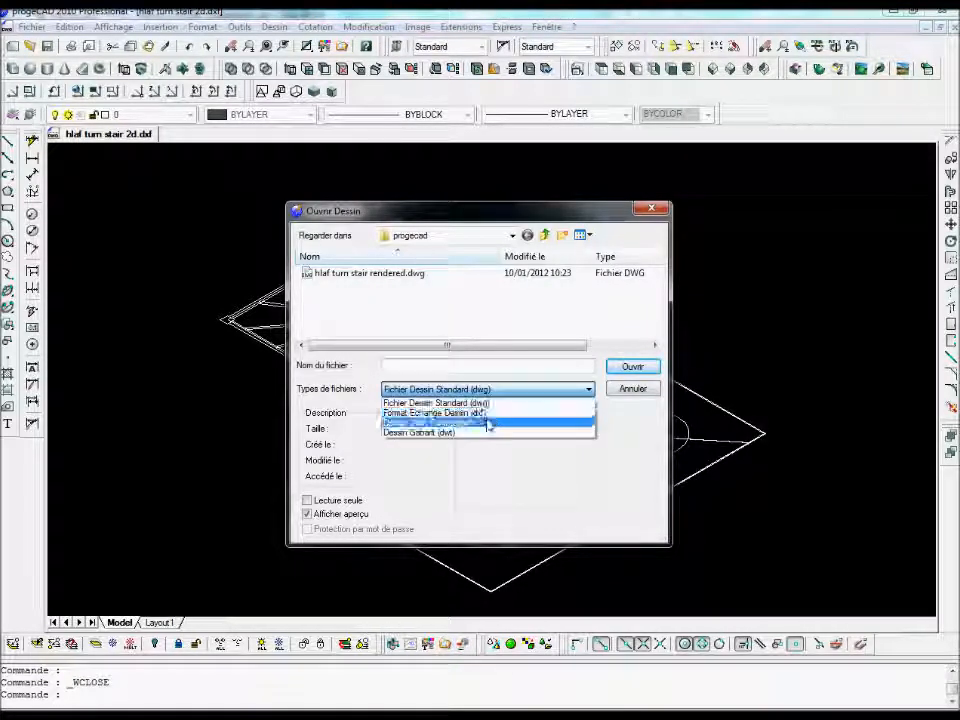
left_click(488, 413)
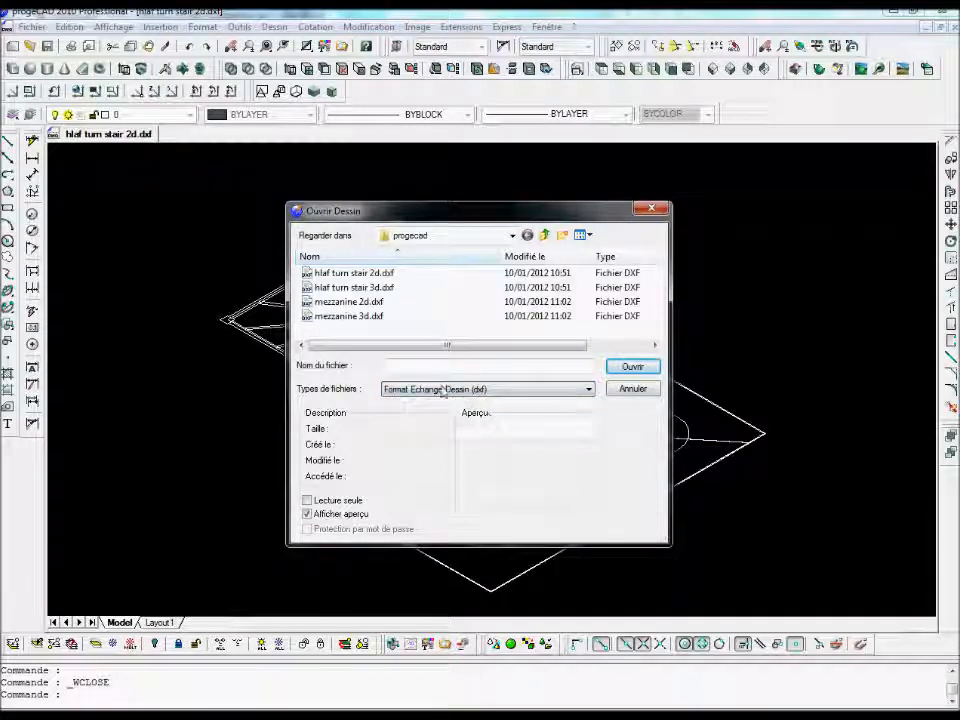
left_click(384, 287)
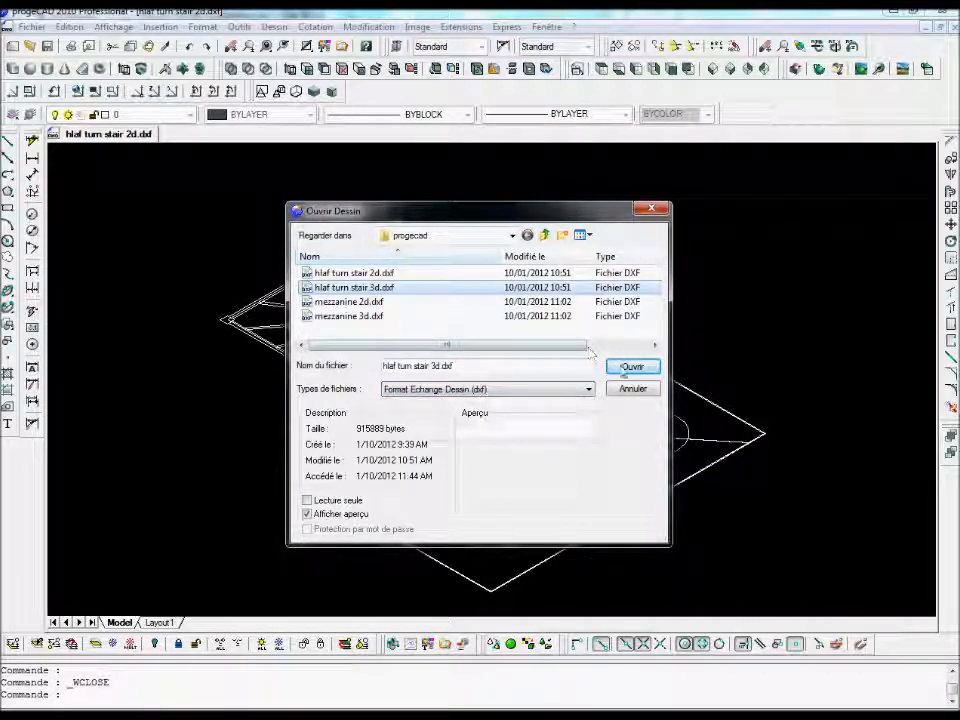
left_click(634, 366)
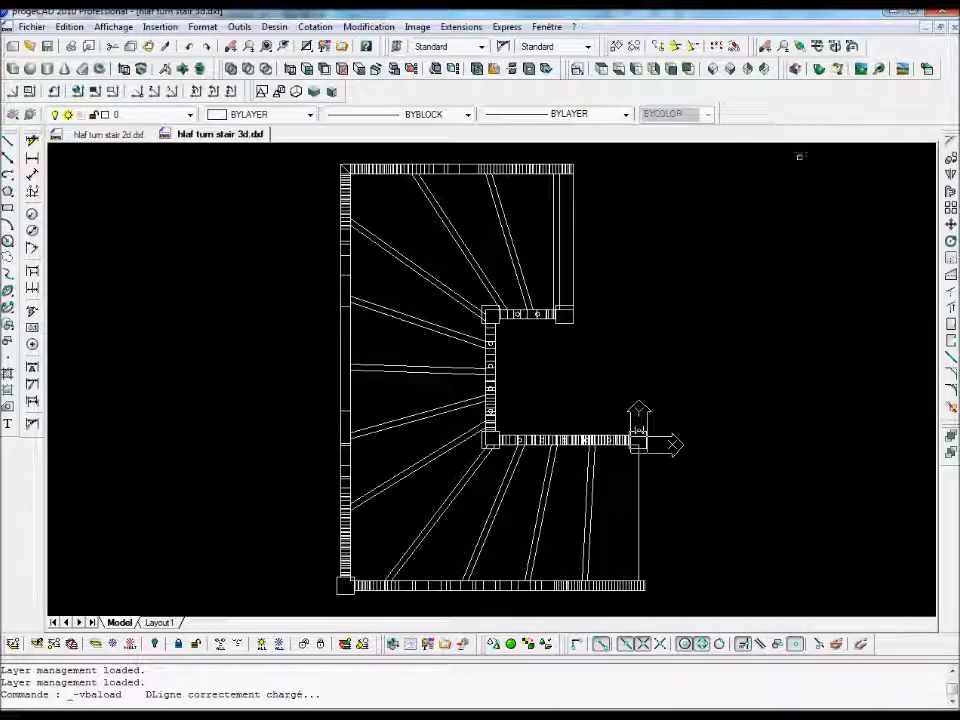
Show the 3D stair in an isometric view from viewpoint 1,-1,1 and render it
left_click(730, 68)
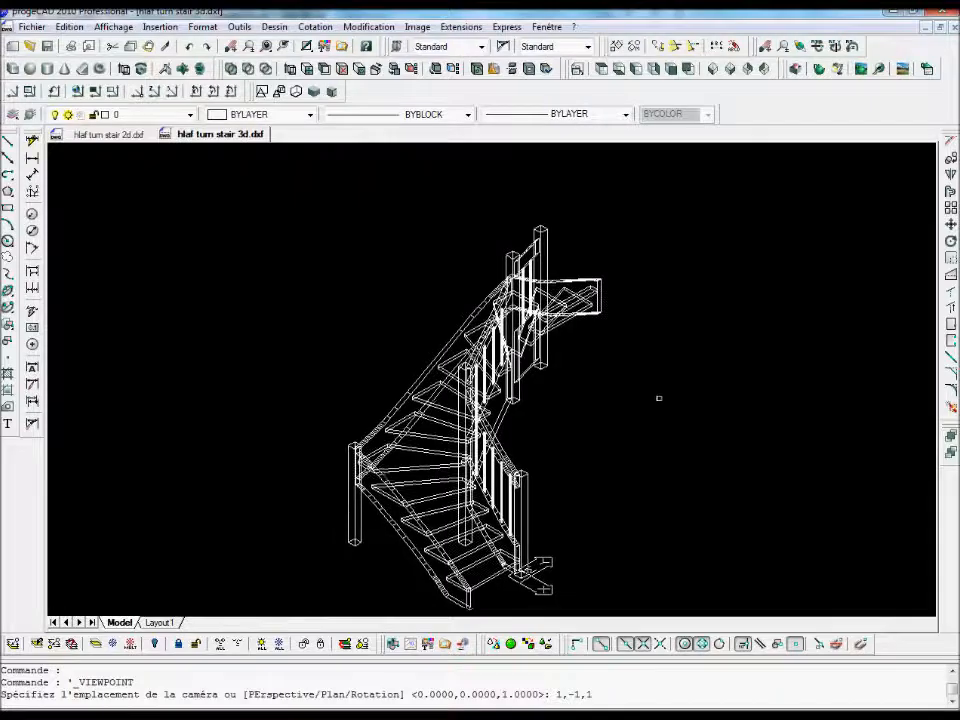
middle_click_drag(659, 398, 587, 336)
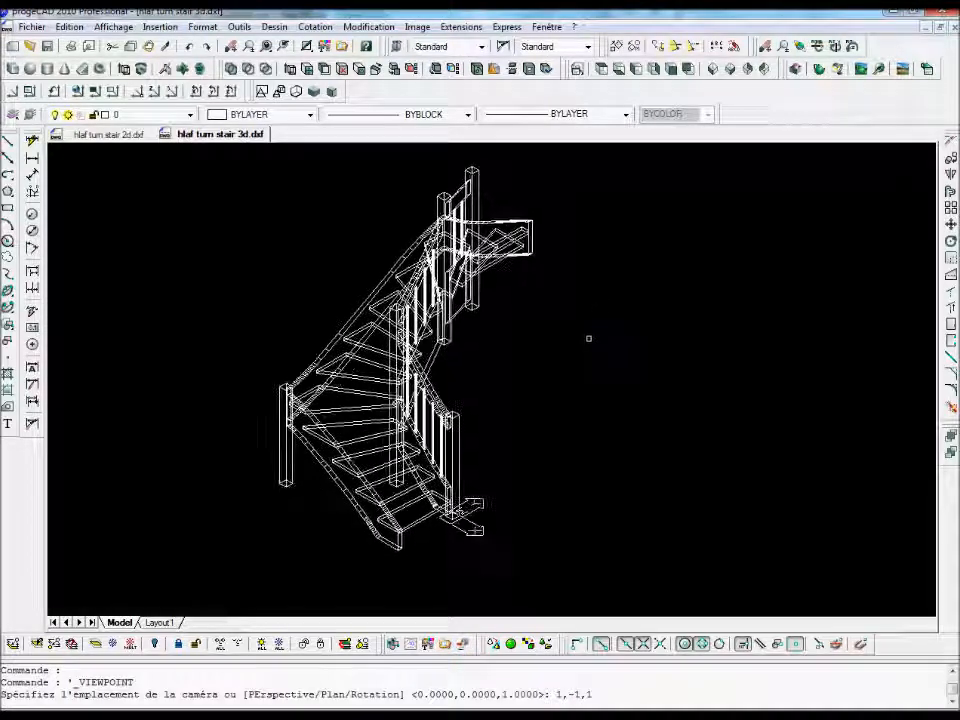
left_click(819, 69)
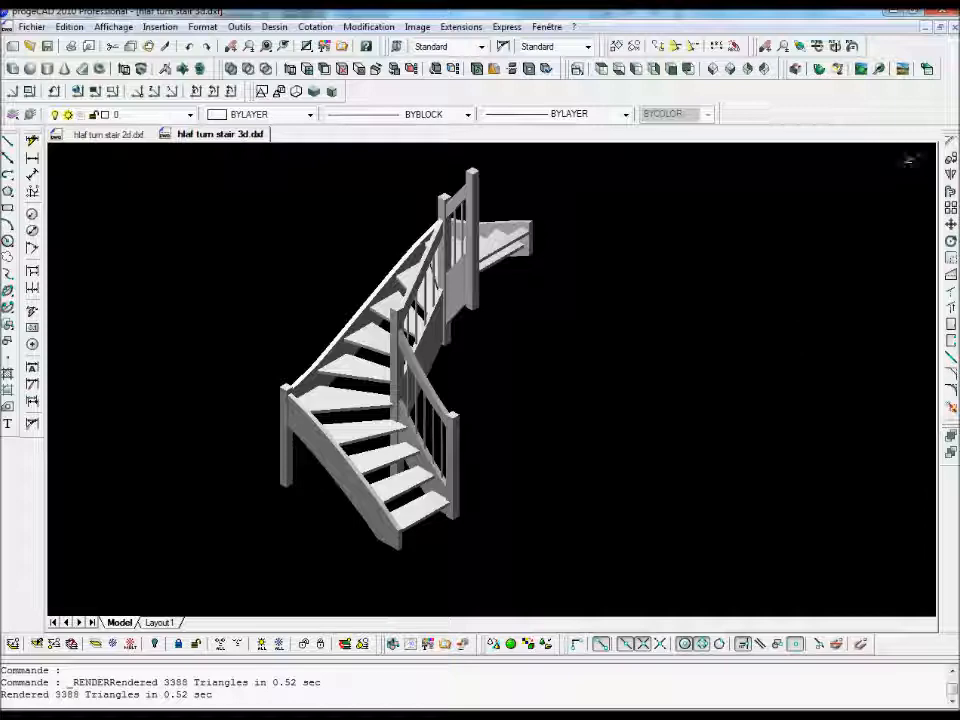
Explode all objects of the 3D stair twice in succession
left_click(950, 408)
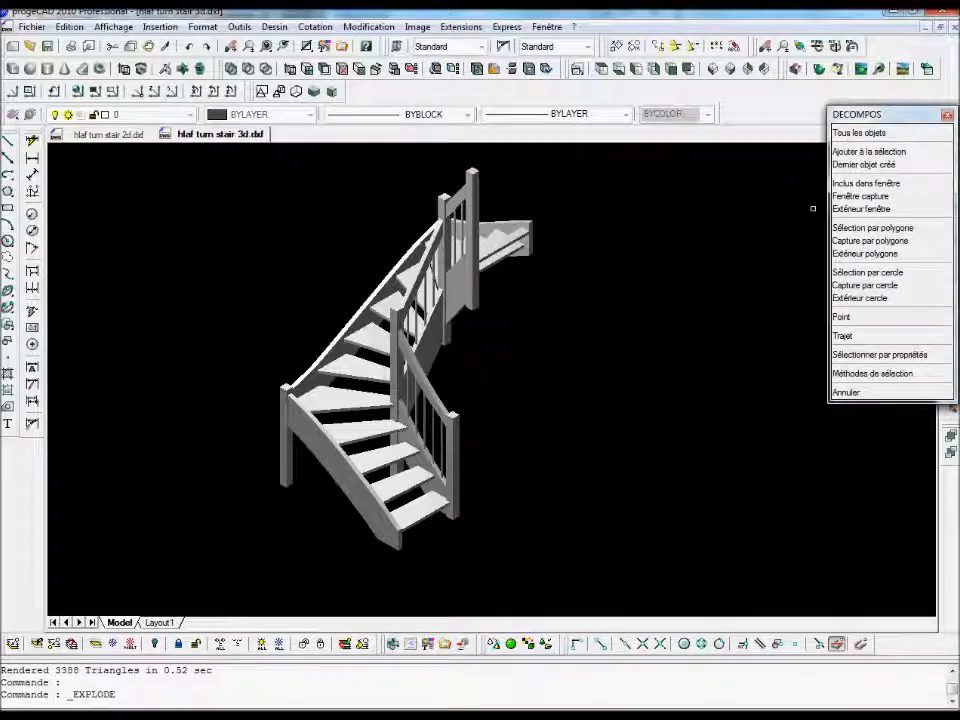
left_click(848, 138)
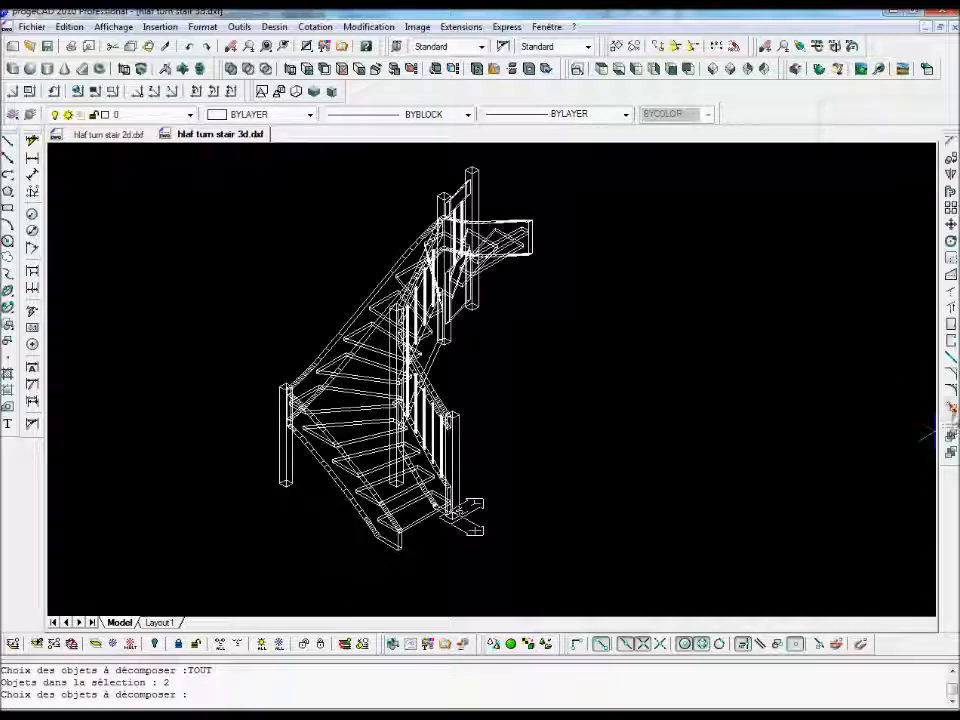
left_click(950, 408)
left_click(856, 132)
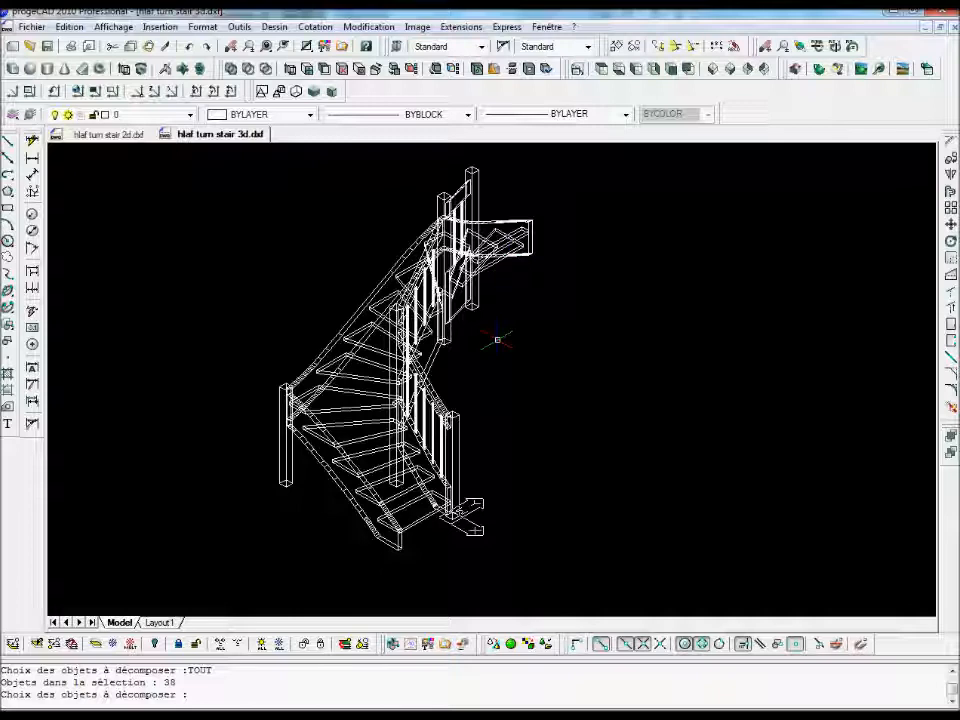
Copy all objects of the 3D stair with a base point at the foot of the starting post
left_click(68, 26)
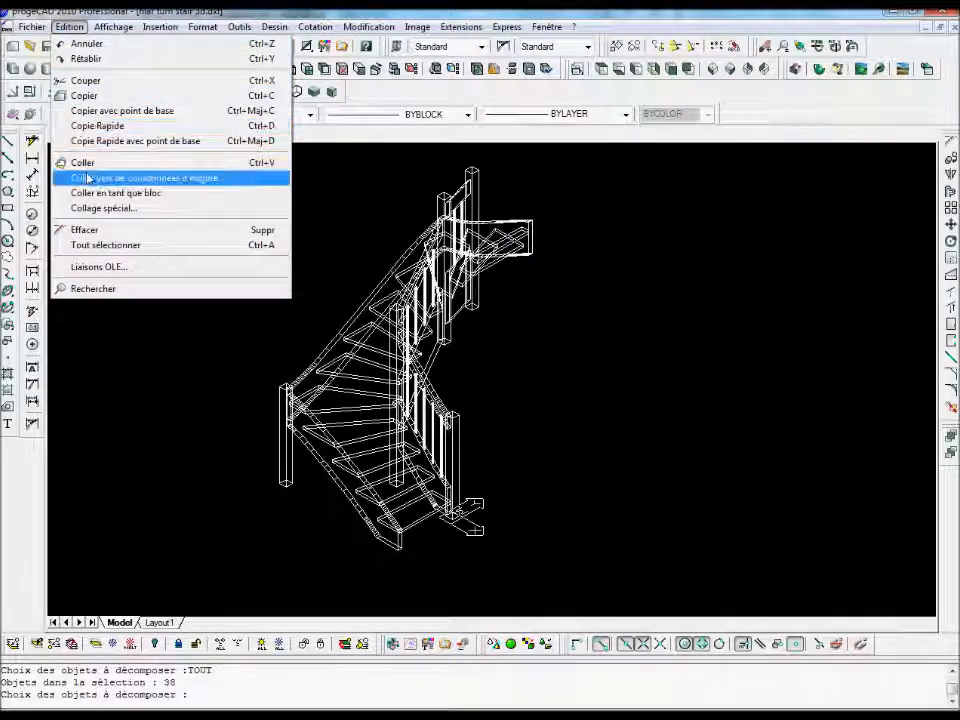
left_click(94, 116)
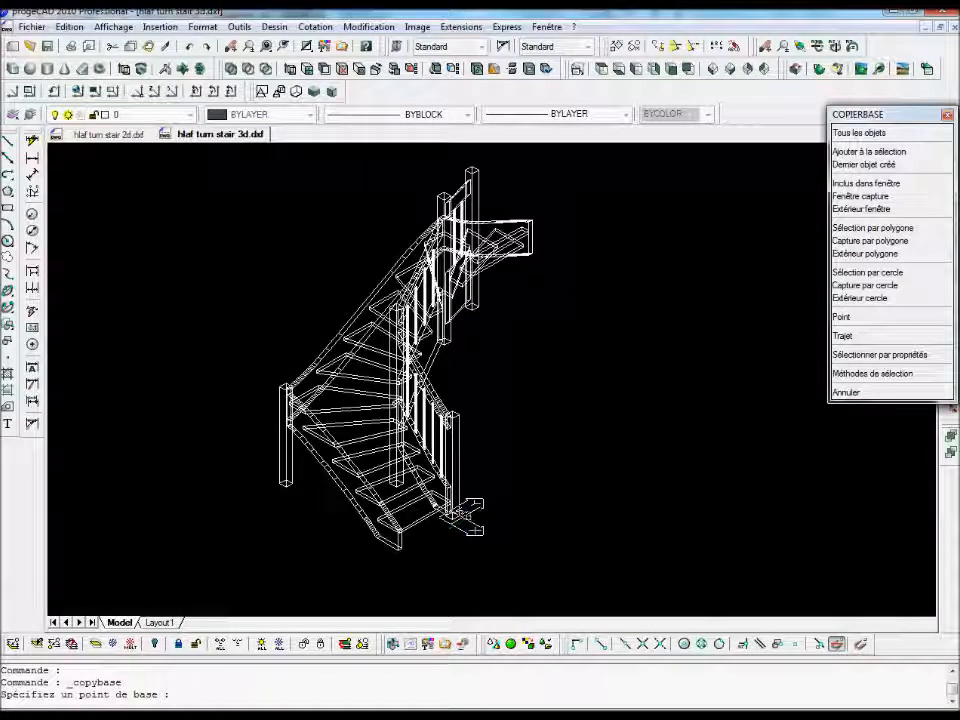
left_click(859, 132)
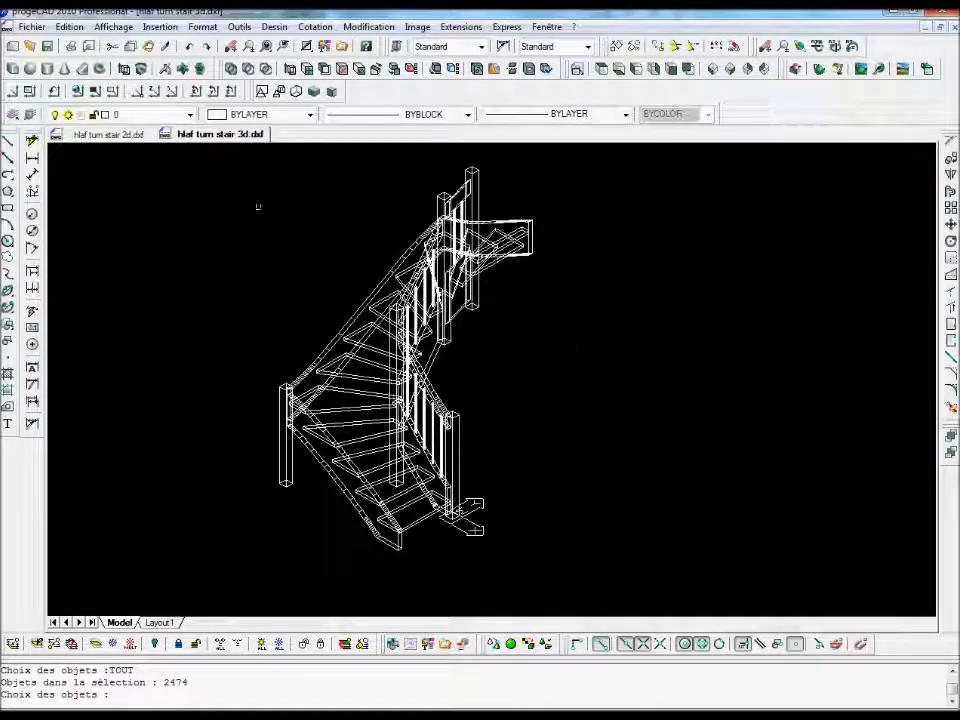
Paste the 3D stair into "hlaf turn stair 2d.dxf", placing its base point on the starting post of the 2D plan
left_click(145, 135)
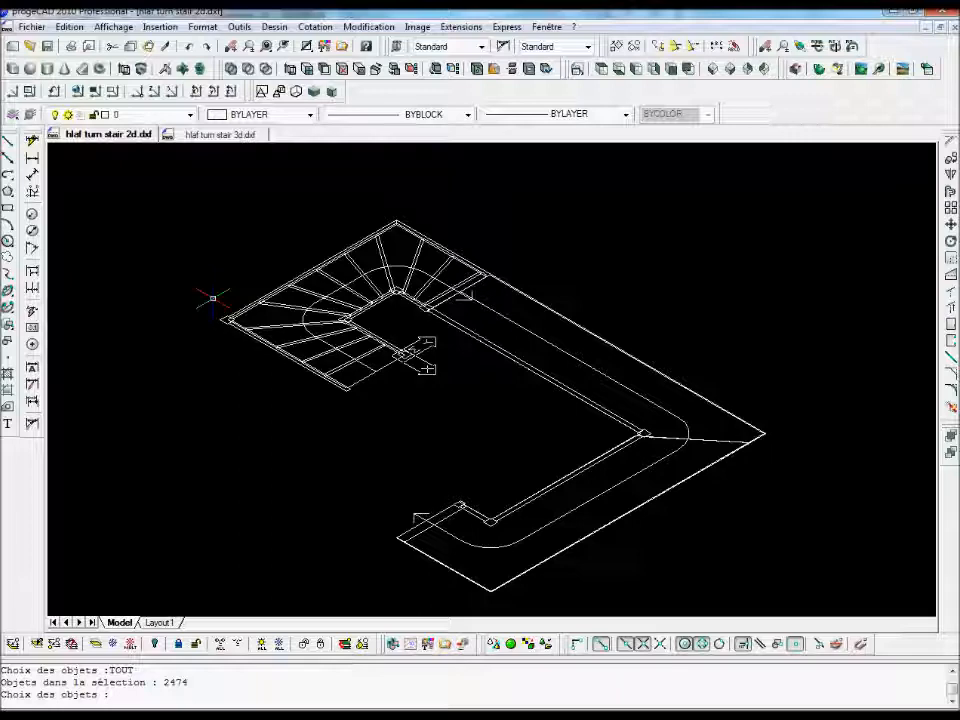
middle_click_drag(490, 440, 486, 463)
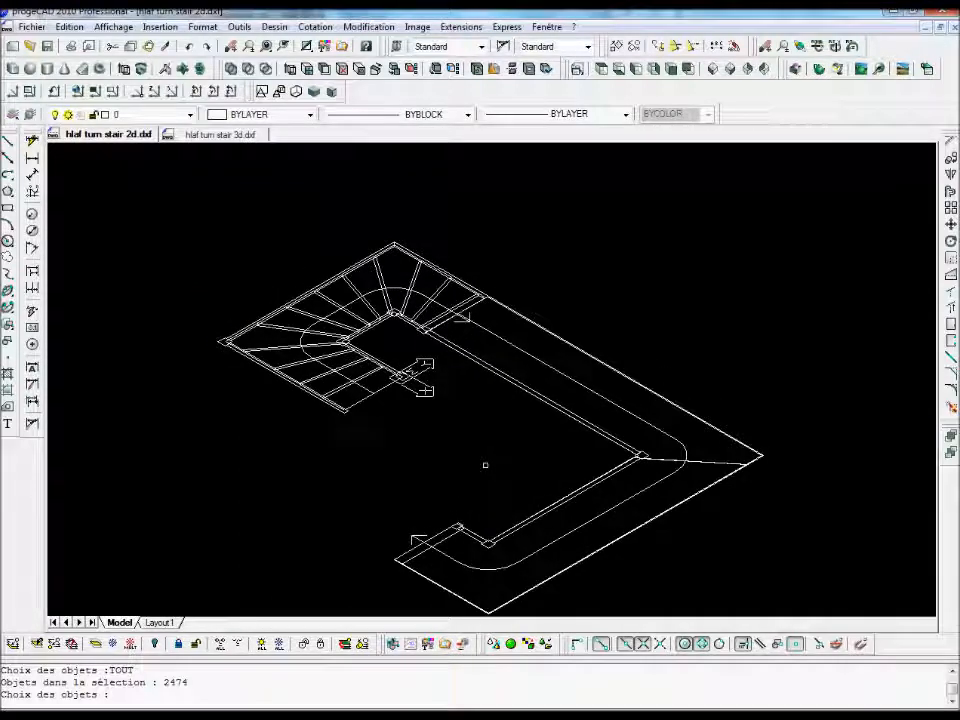
scroll(436, 411, "up", 2)
middle_click_drag(436, 411, 446, 461)
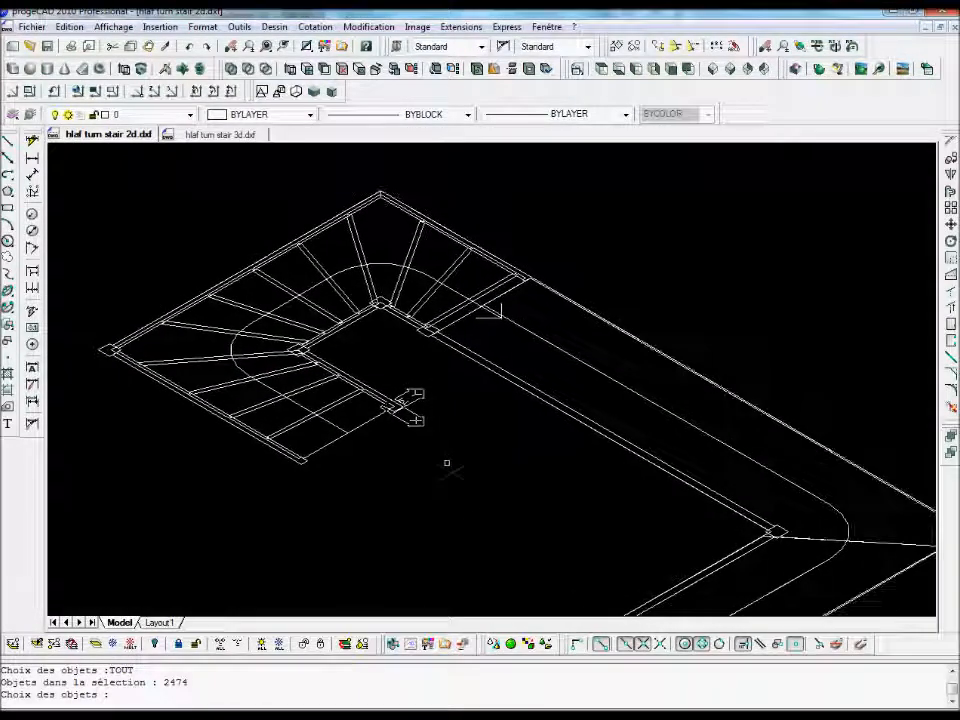
left_click(69, 26)
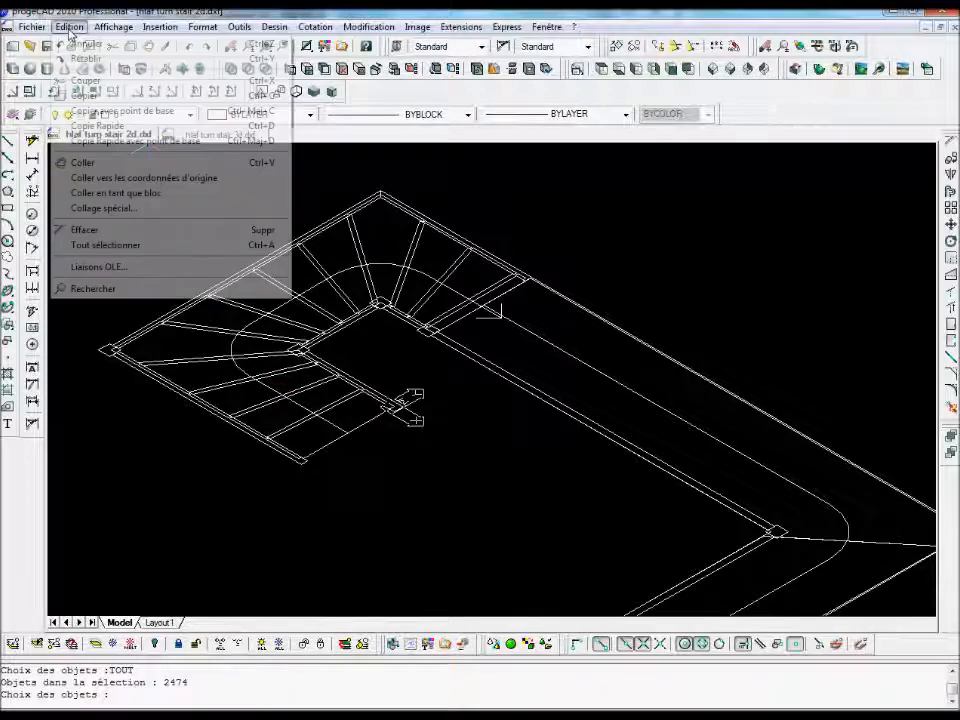
left_click(75, 162)
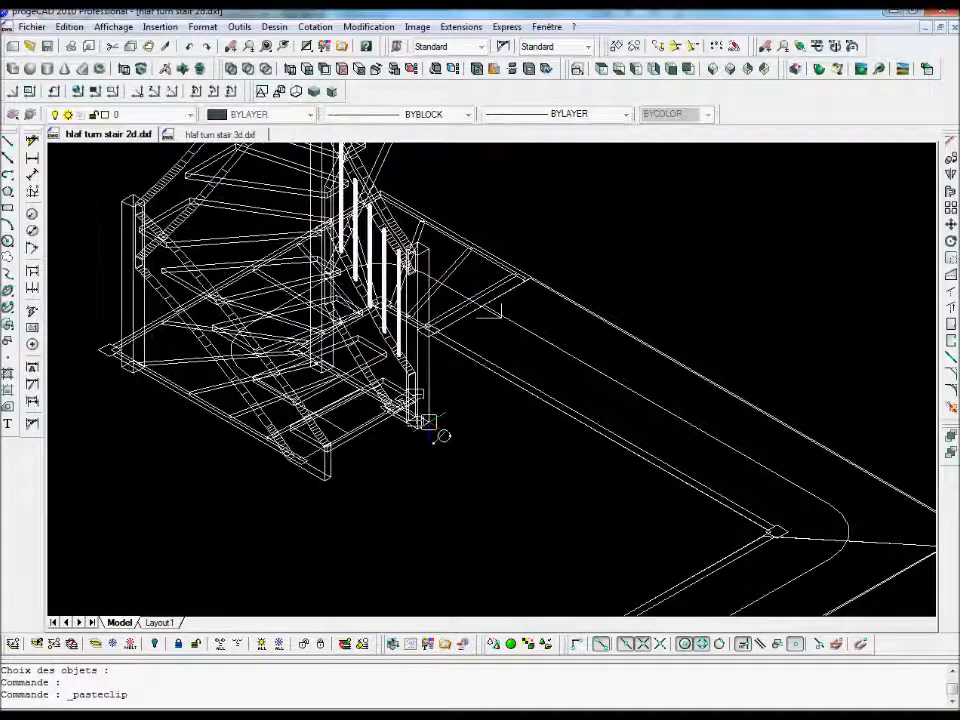
scroll(430, 424, "up", 3)
scroll(430, 424, "up", 2)
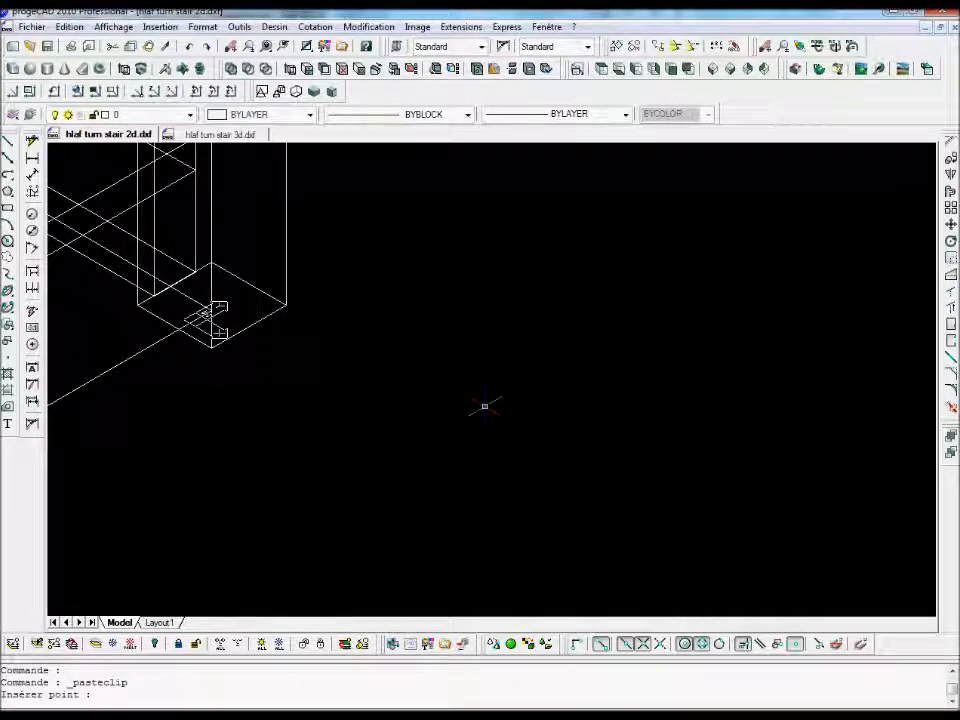
scroll(484, 405, "up", 3)
scroll(487, 411, "down", 5)
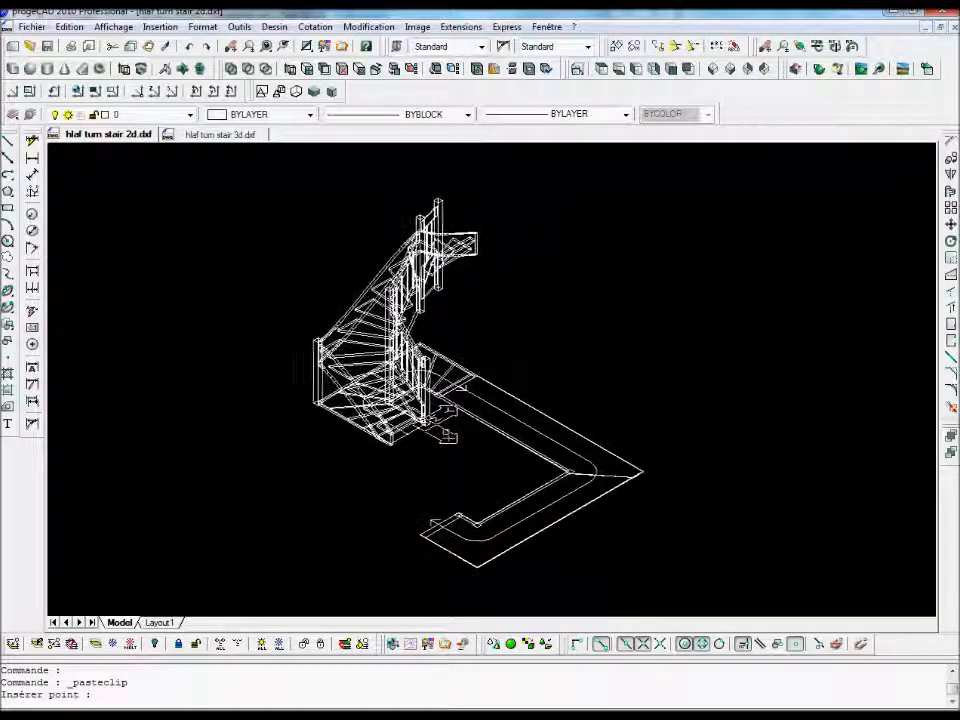
Render the 3D stair together with the 2D plan to check how they line up
left_click(819, 71)
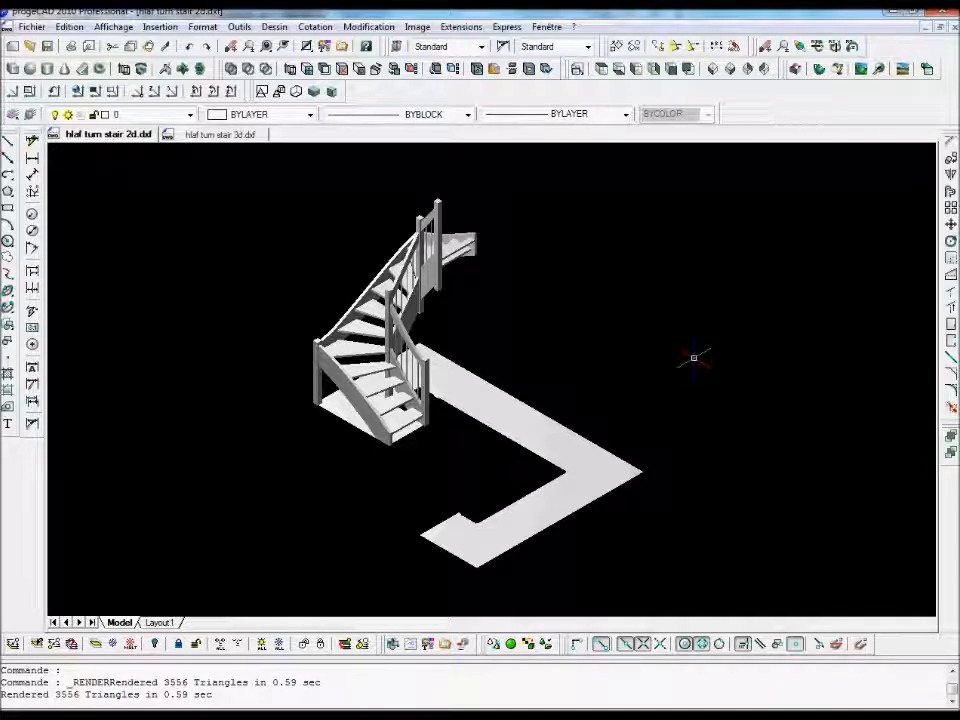
scroll(603, 337, "up", 3)
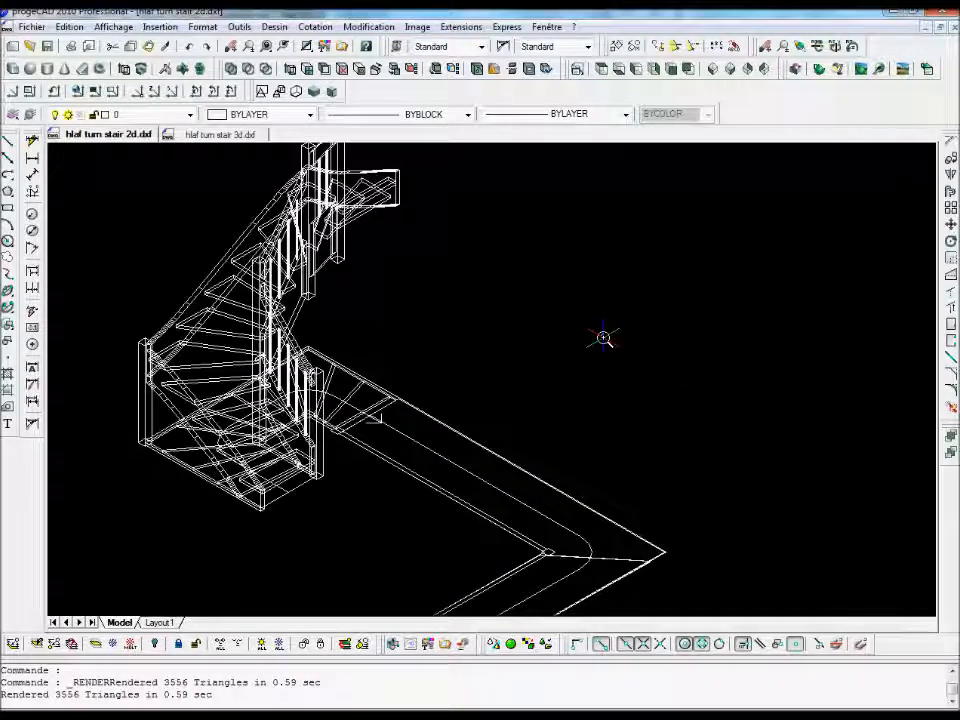
scroll(603, 337, "down", 2)
middle_click_drag(611, 334, 560, 312)
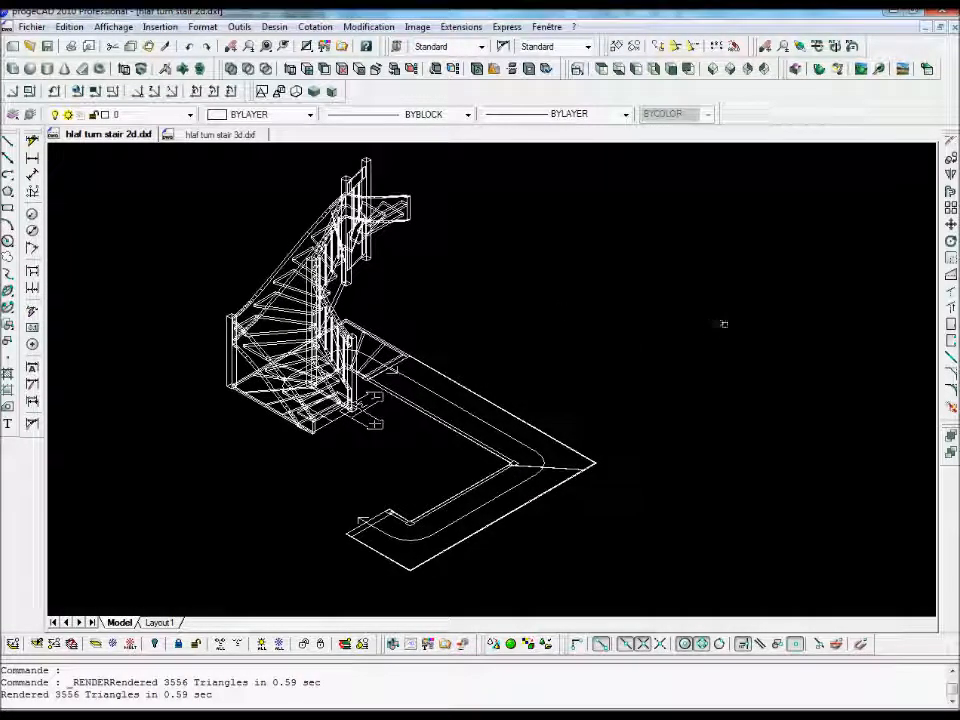
Close "hlaf turn stair 3d.dxf" without saving its changes
left_click(250, 134)
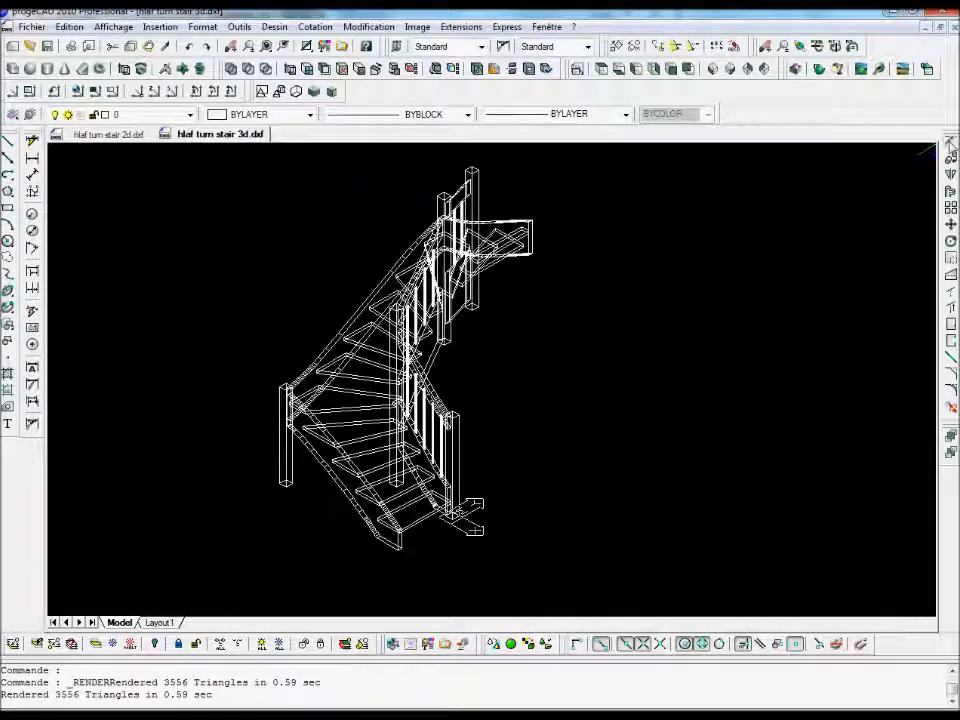
left_click(954, 28)
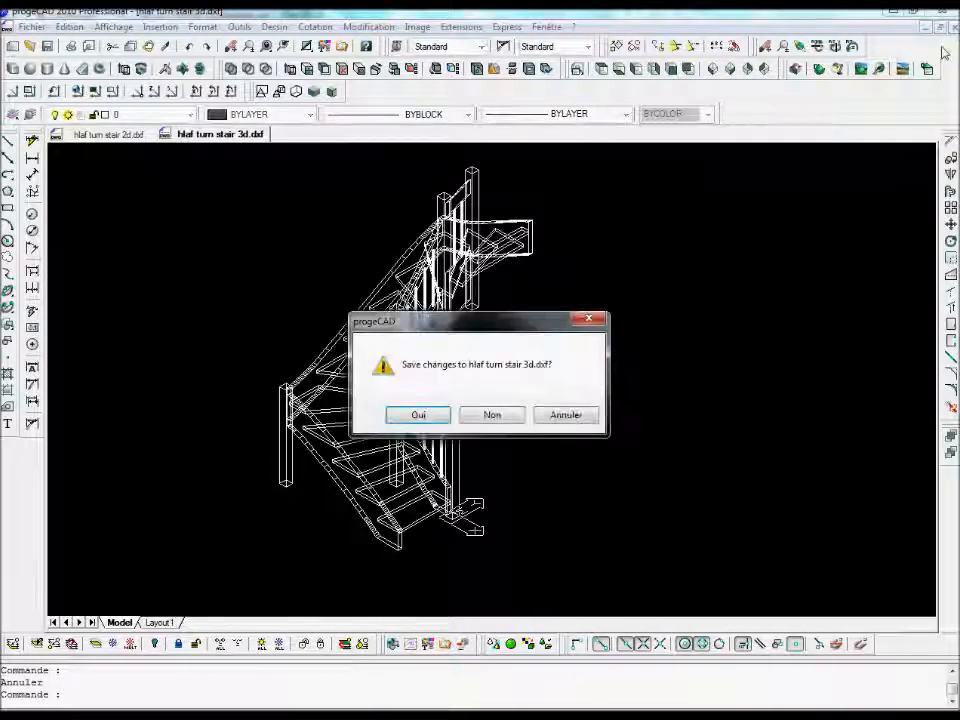
left_click(494, 415)
Open "mezzanine 3d.dxf" from the progecad folder, listing the drawing exchange format (dxf) files
left_click(30, 46)
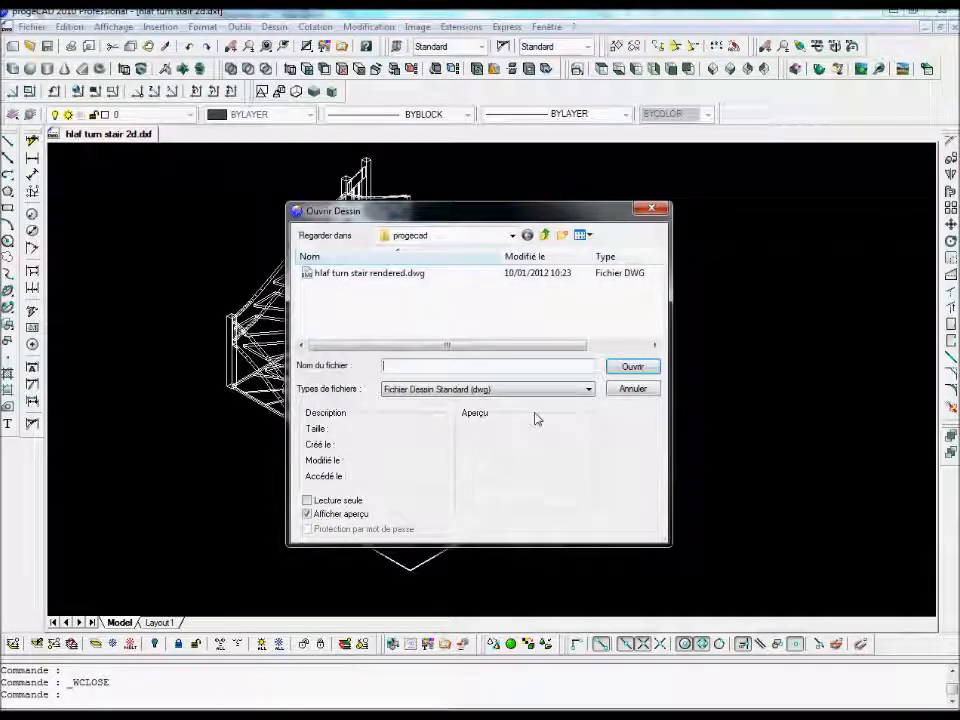
left_click(512, 390)
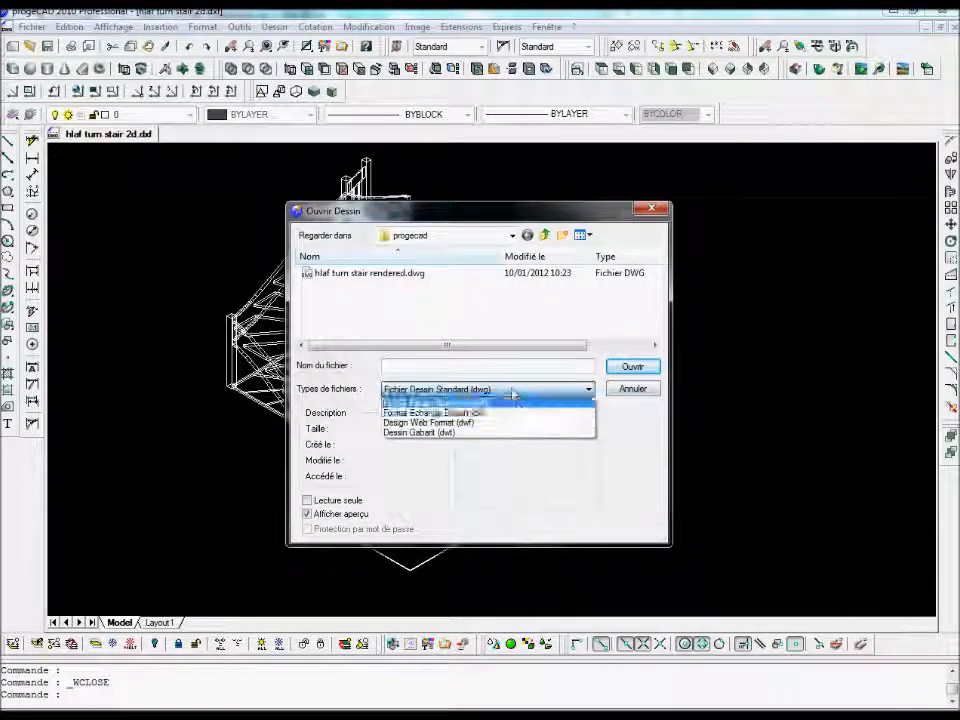
left_click(510, 412)
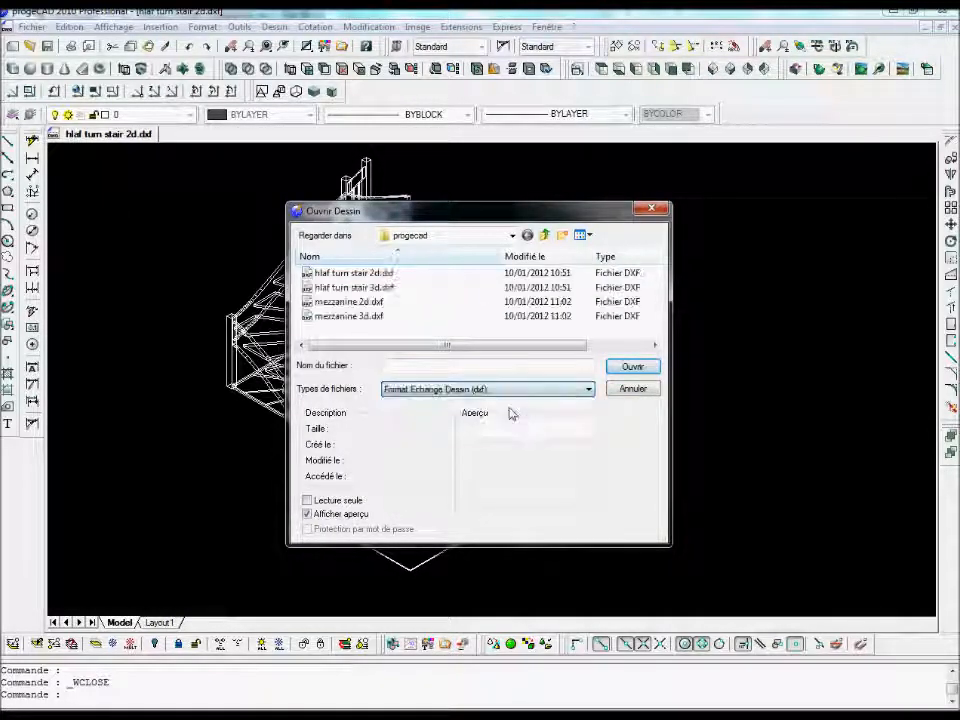
left_click(350, 316)
double_click(350, 316)
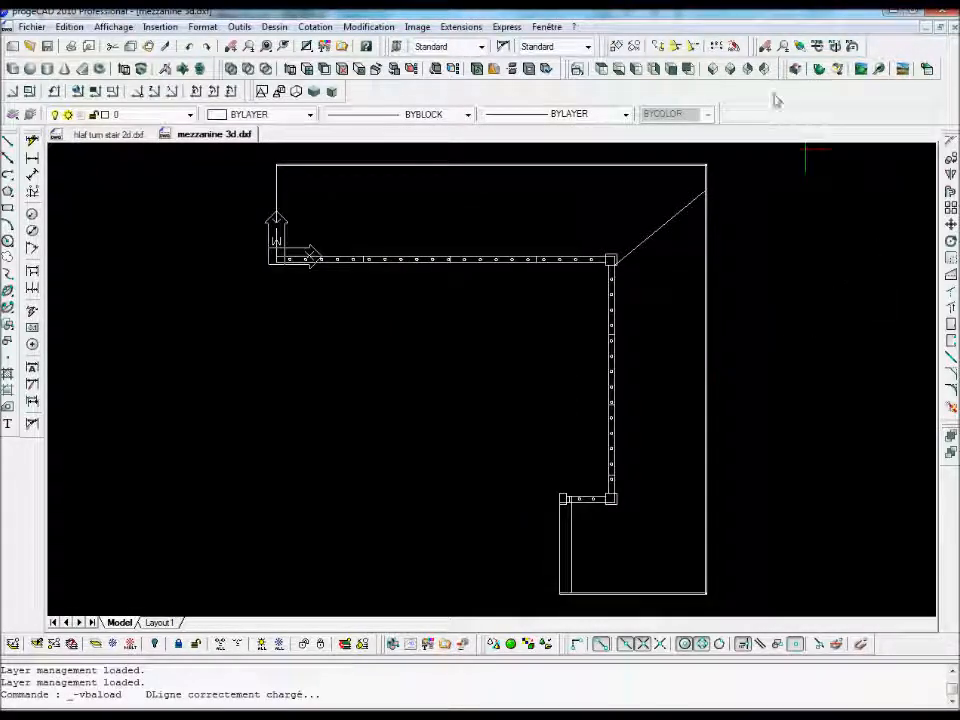
Explode all objects of the 3D mezzanine twice in succession
left_click(731, 69)
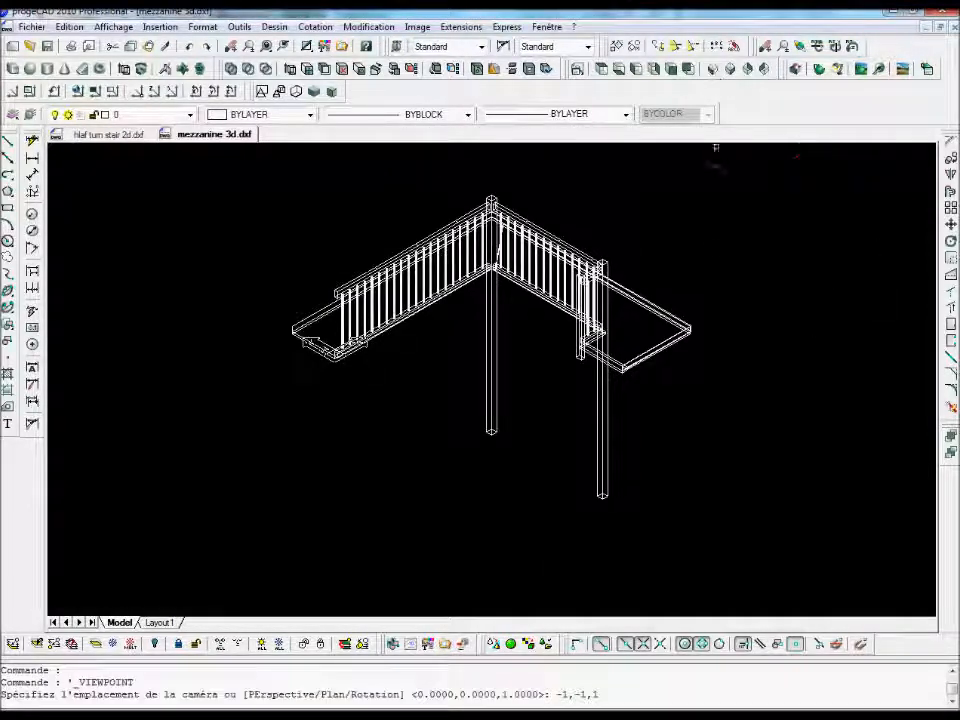
left_click(747, 69)
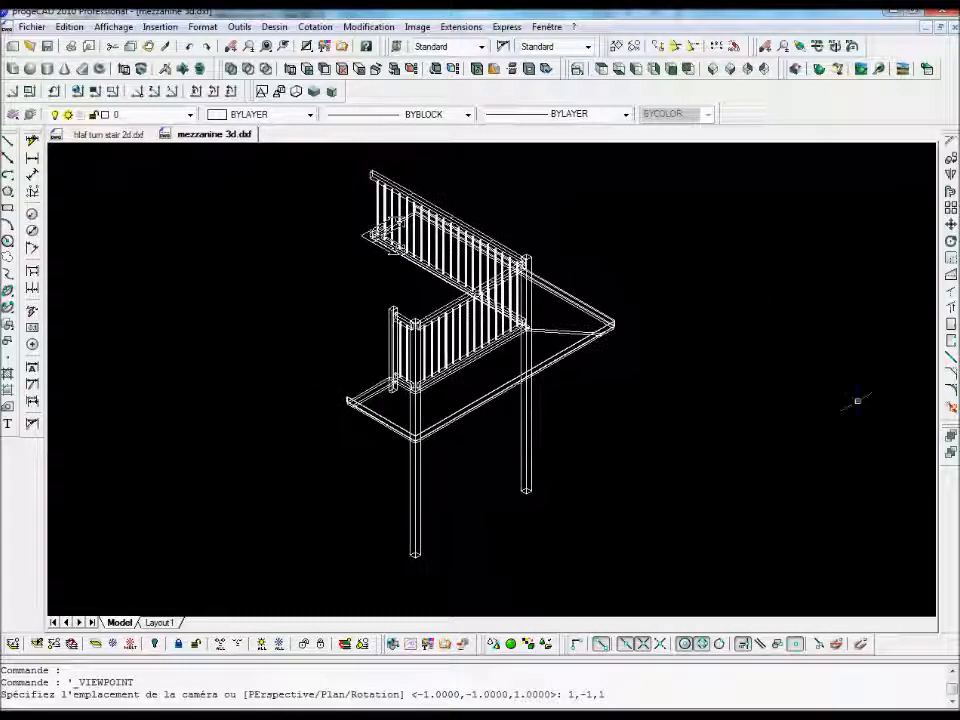
left_click(952, 406)
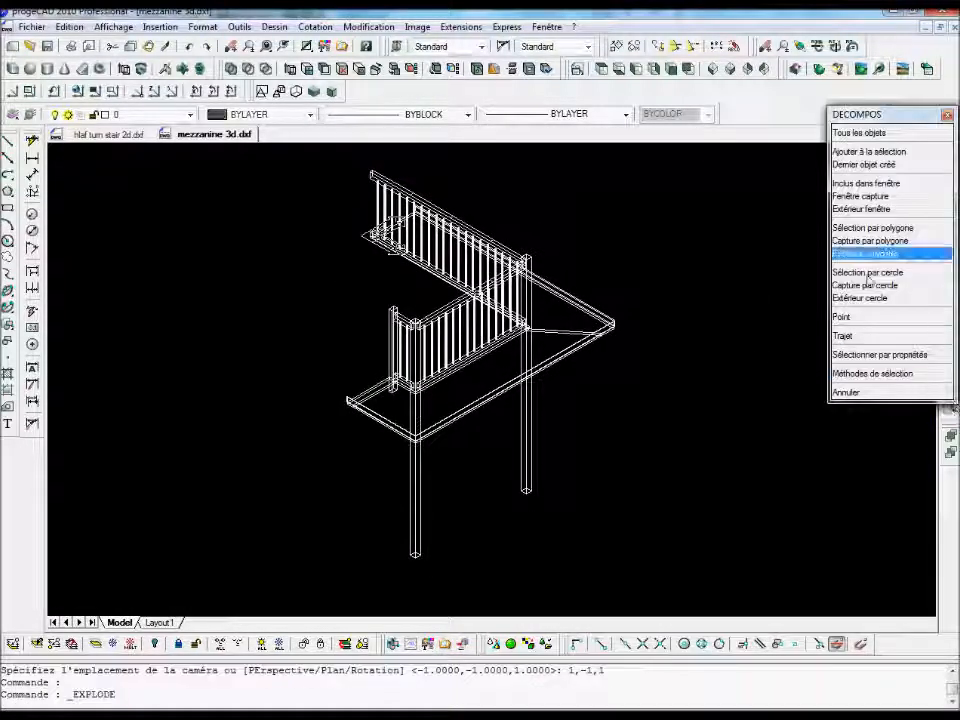
left_click(857, 136)
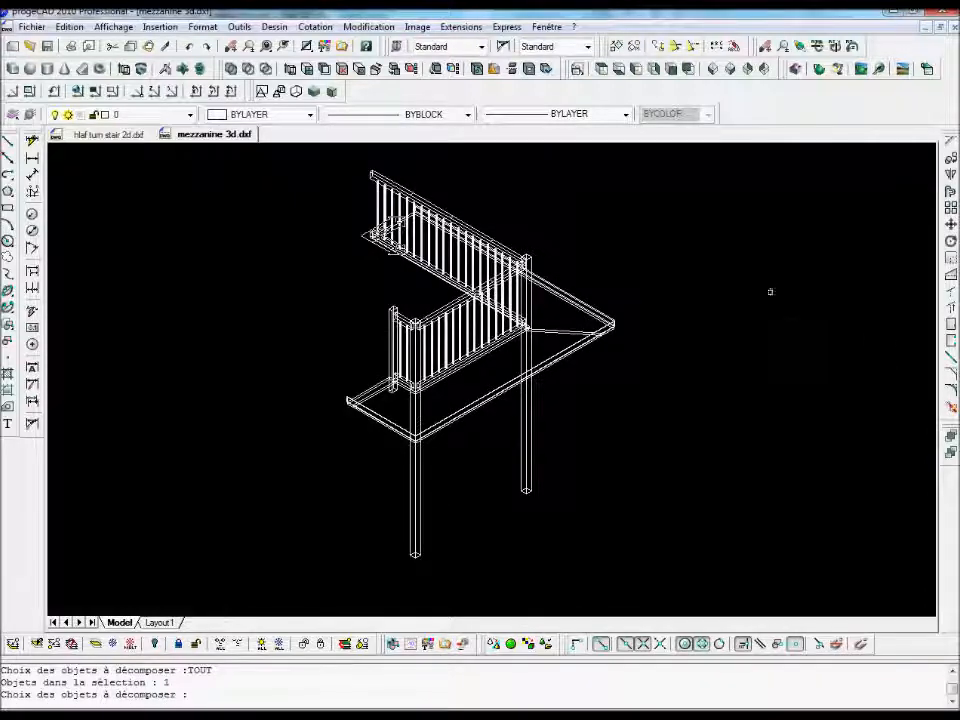
right_click(770, 291)
left_click(800, 300)
left_click(855, 133)
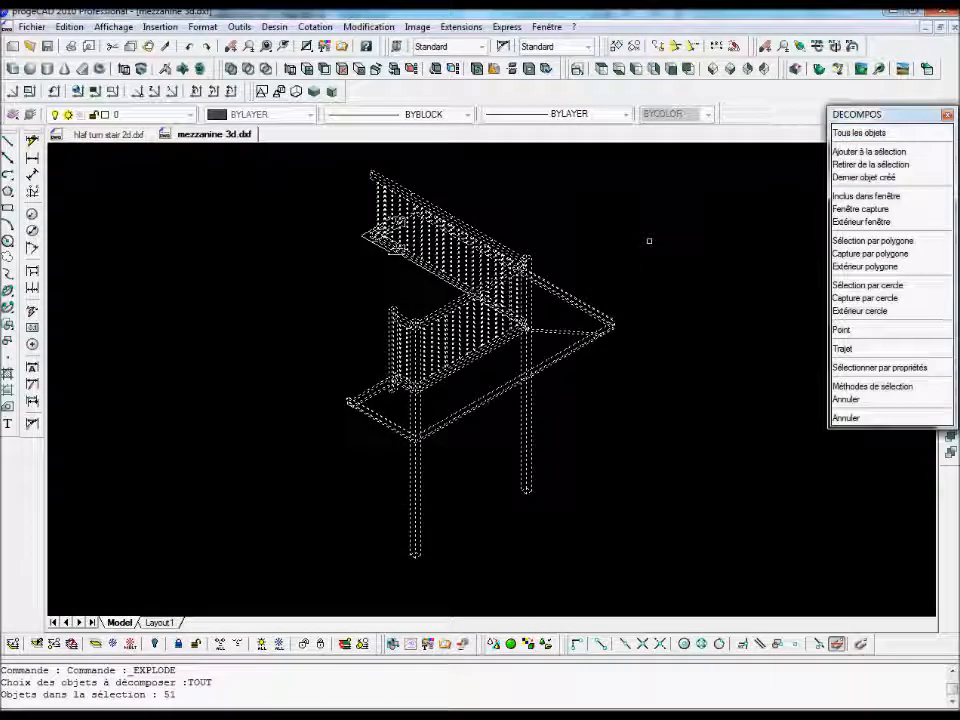
right_click(649, 241)
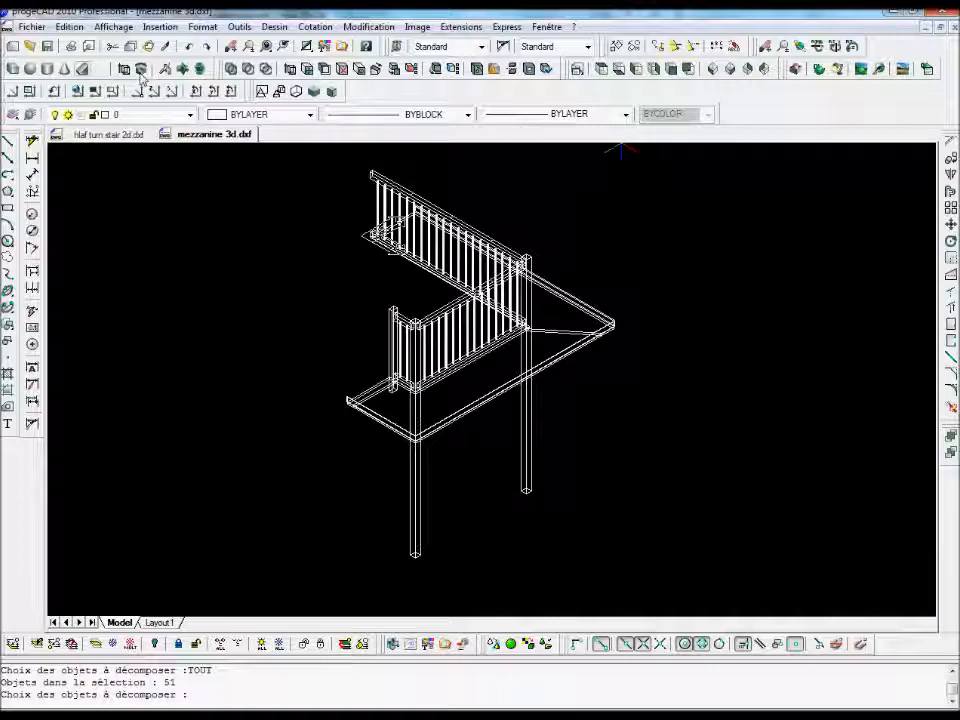
Copy all objects of the 3D mezzanine with a base point at the foot of the front corner post
left_click(68, 26)
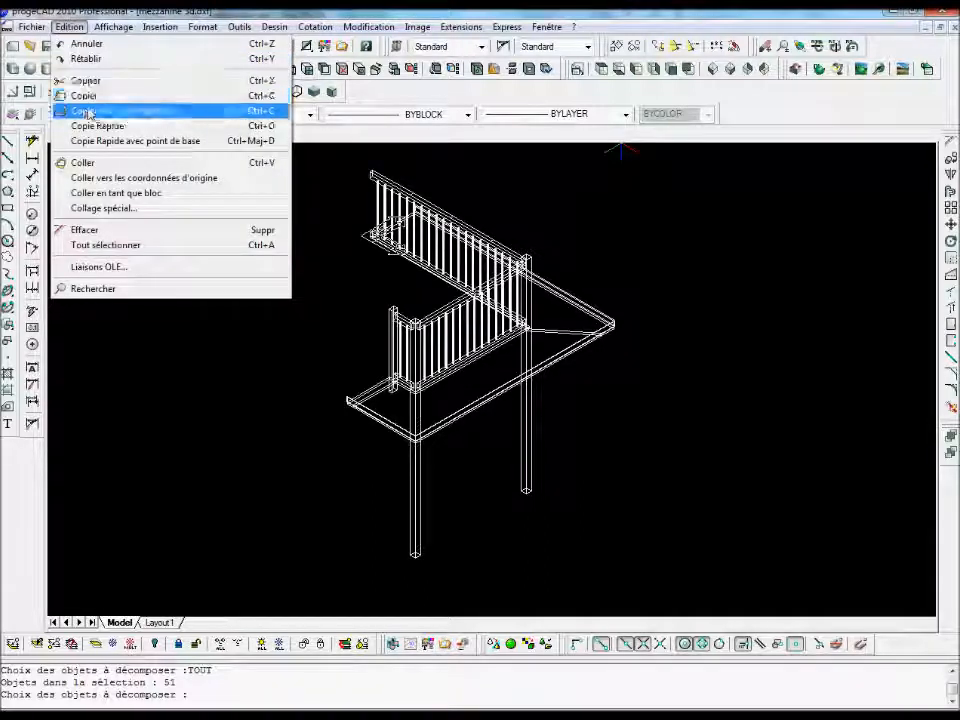
left_click(90, 110)
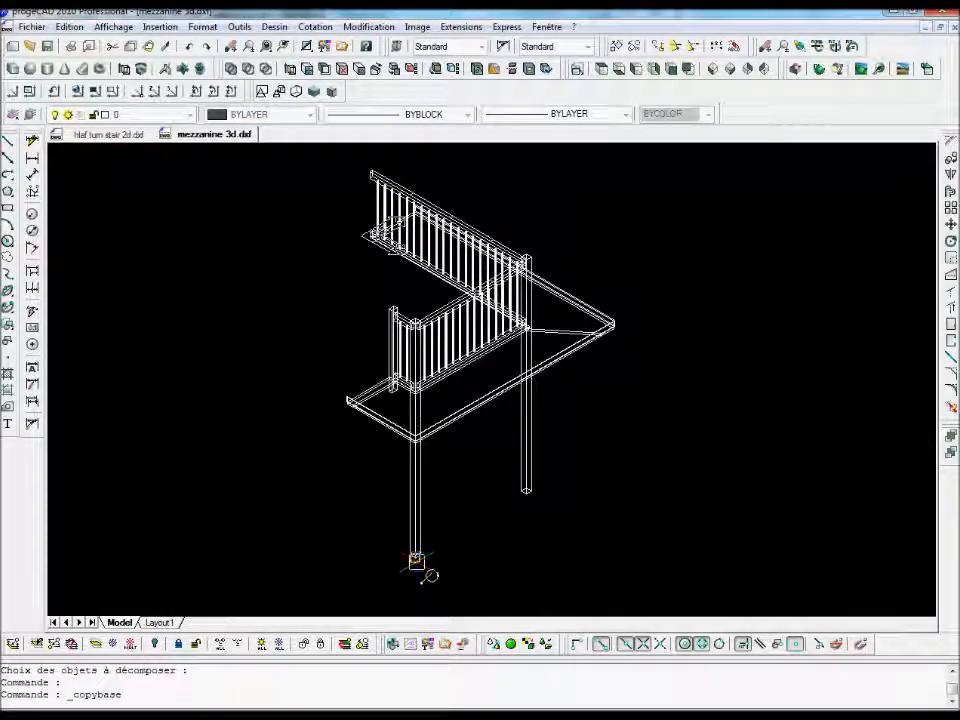
left_click(873, 133)
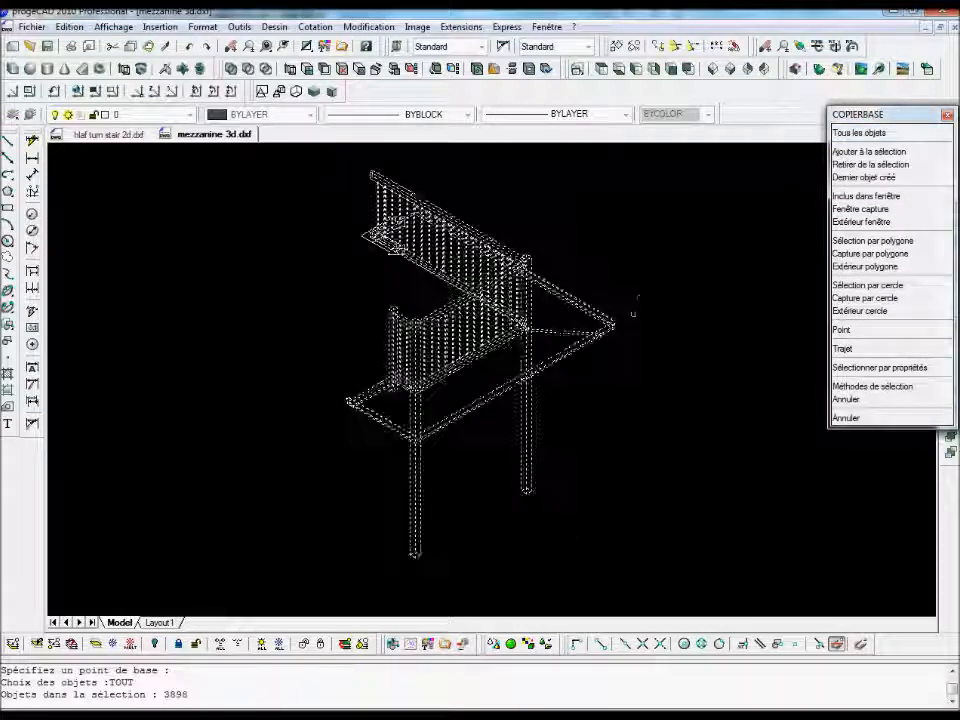
key("Return")
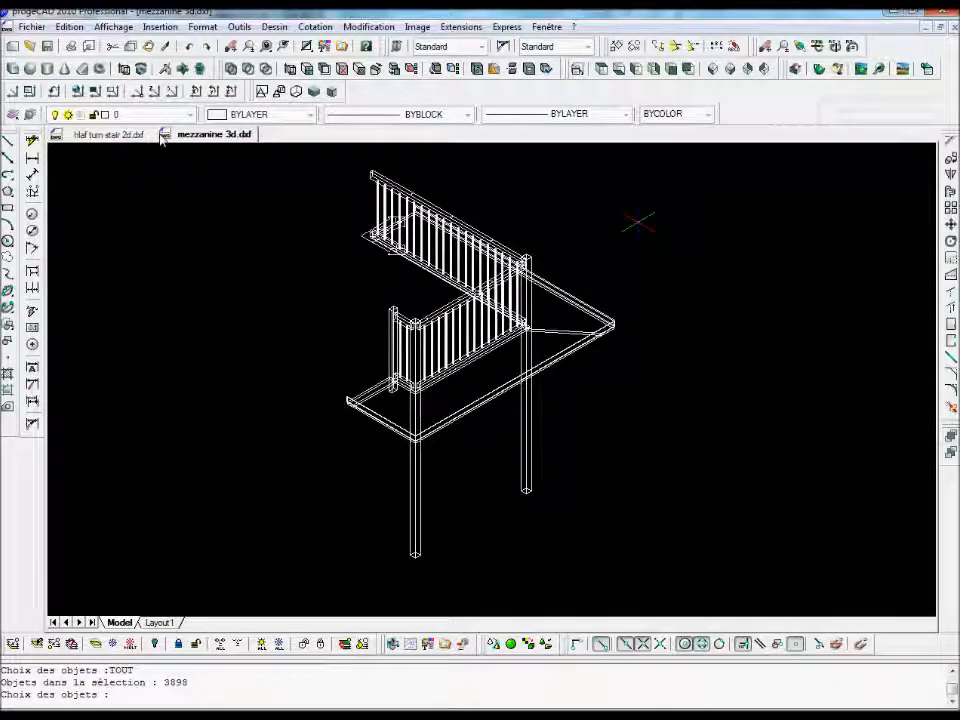
Paste the 3D mezzanine into "hlaf turn stair 2d.dxf" with its base point on the matching post of the 2D plan, and render the combined model
key("ctrl+Tab")
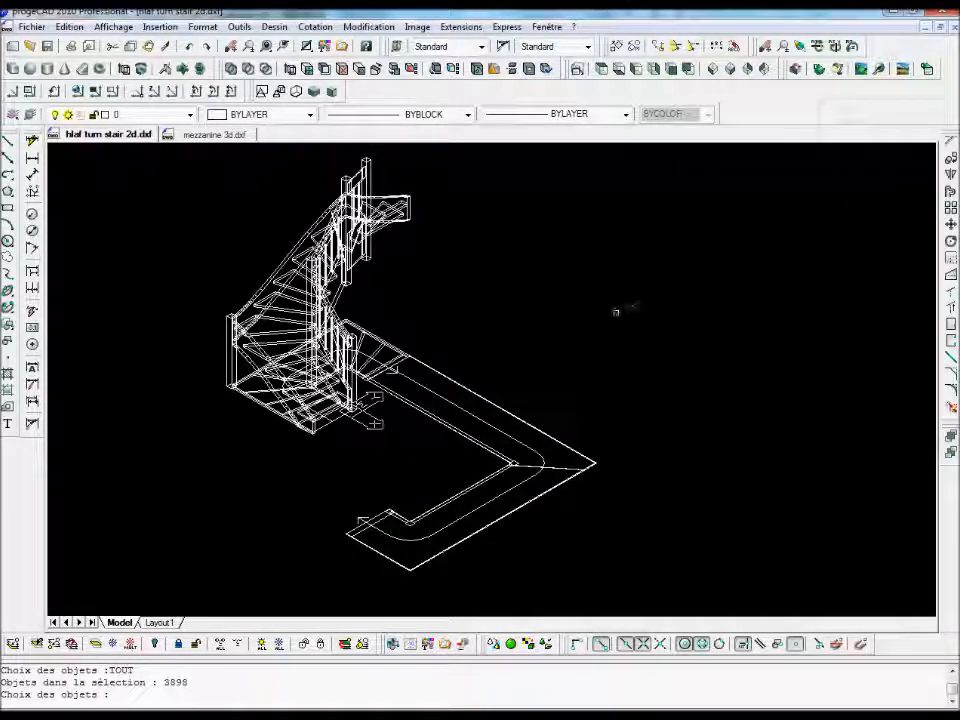
left_click(69, 26)
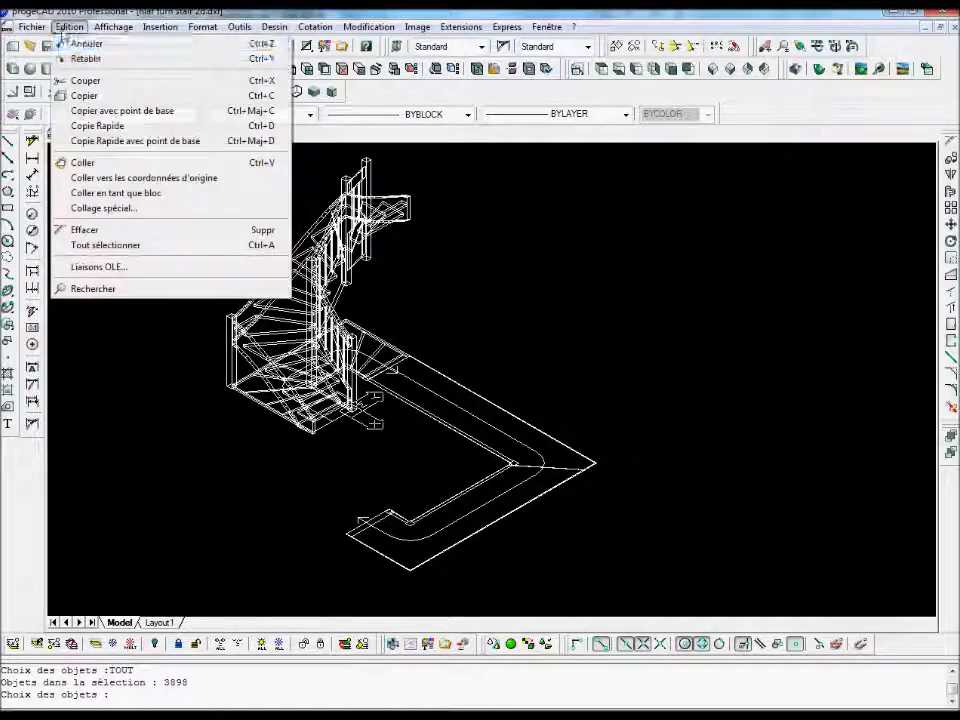
left_click(118, 164)
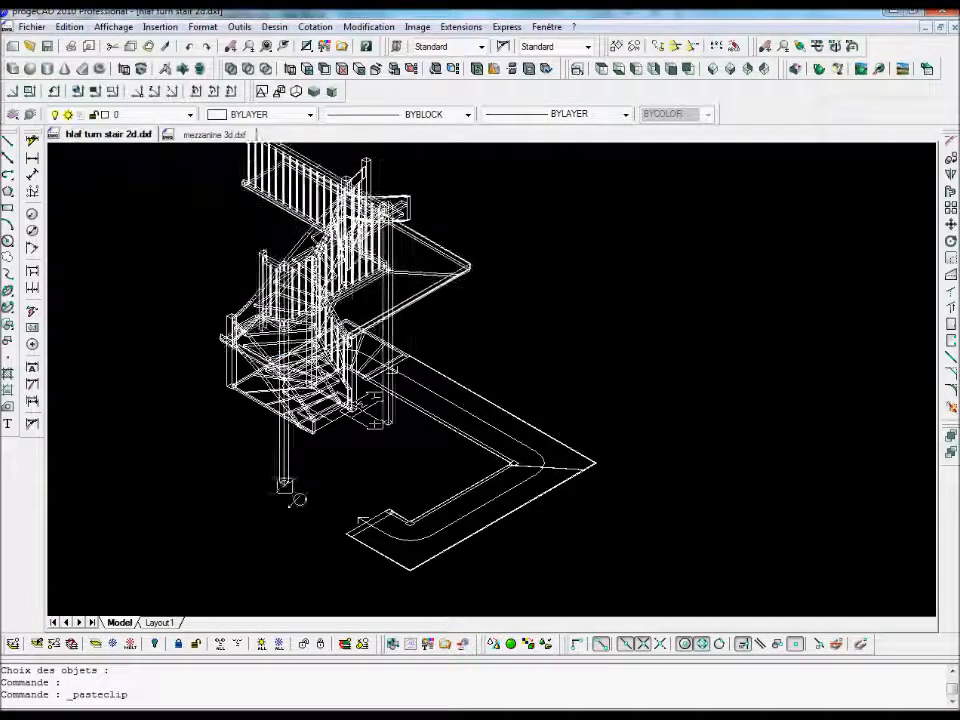
scroll(405, 515, "up", 5)
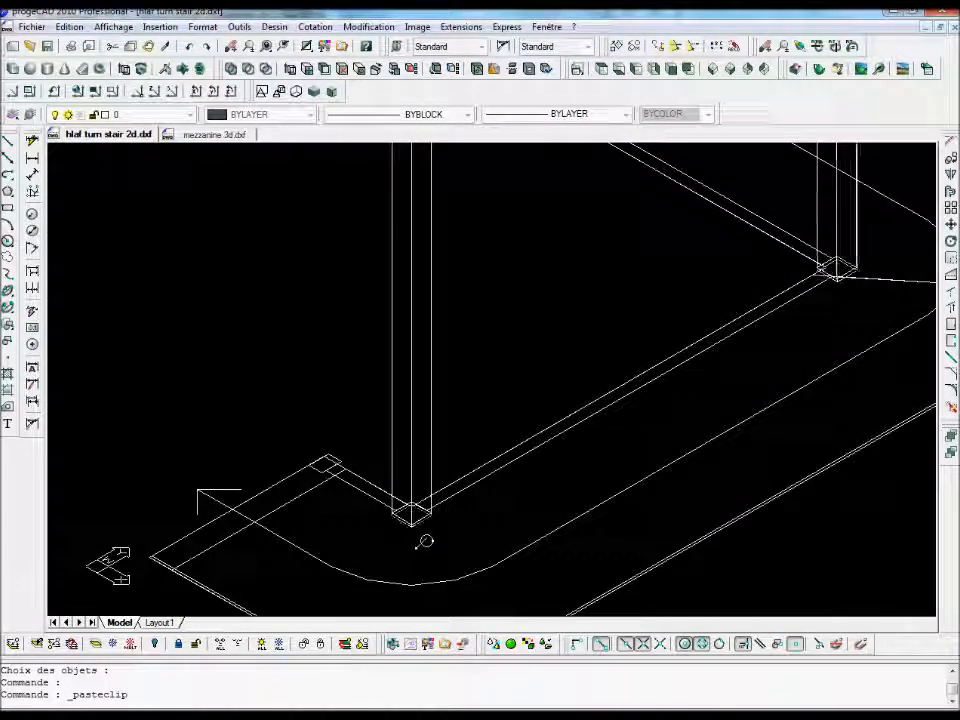
scroll(546, 321, "down", 3)
scroll(546, 321, "down", 5)
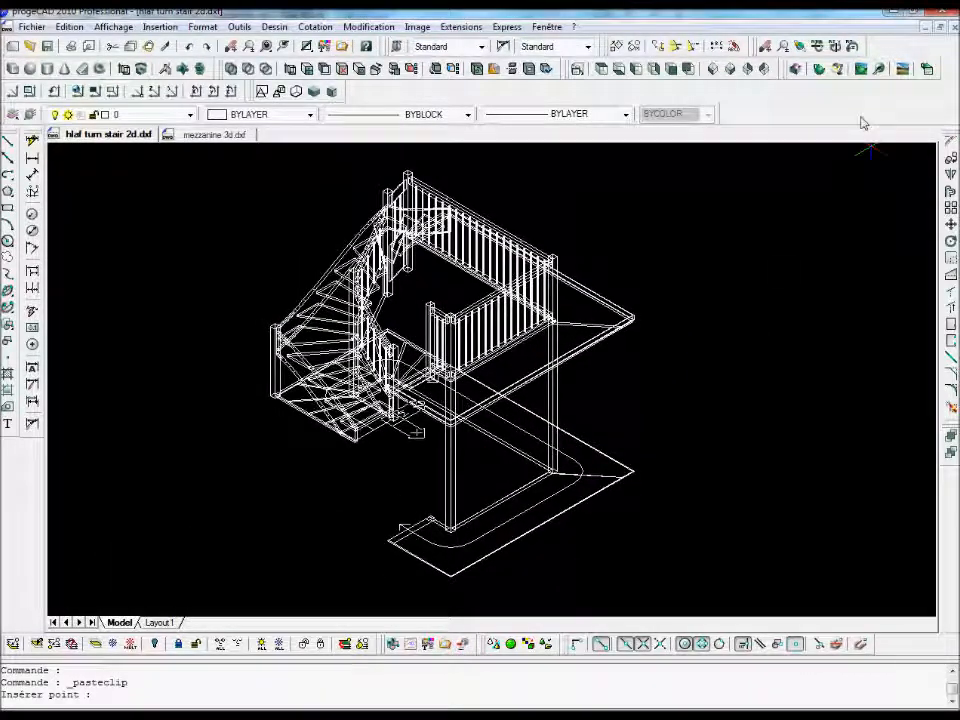
left_click(816, 71)
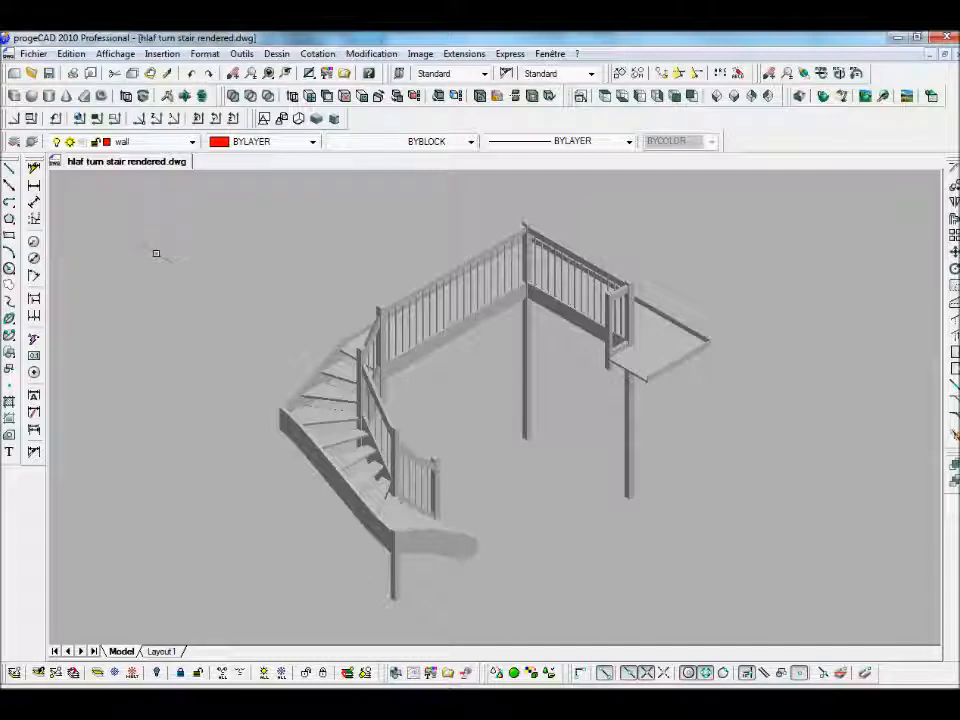
On the wall layer, draw two long thin rectangles along the two rear edges of the floor outline, each extending past a floor corner
left_click(191, 142)
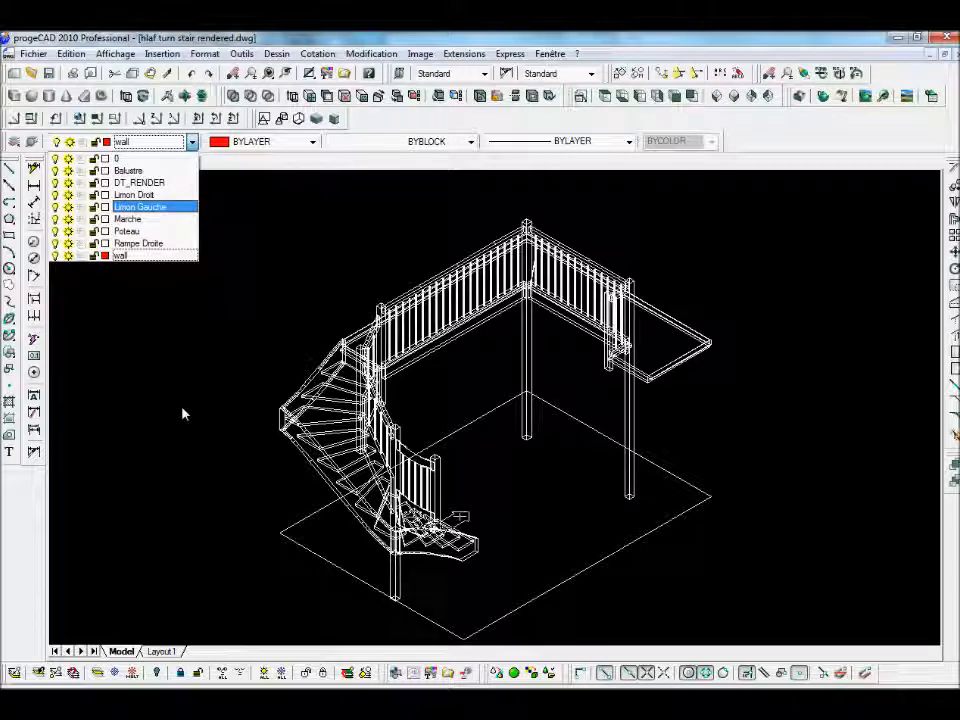
left_click(140, 258)
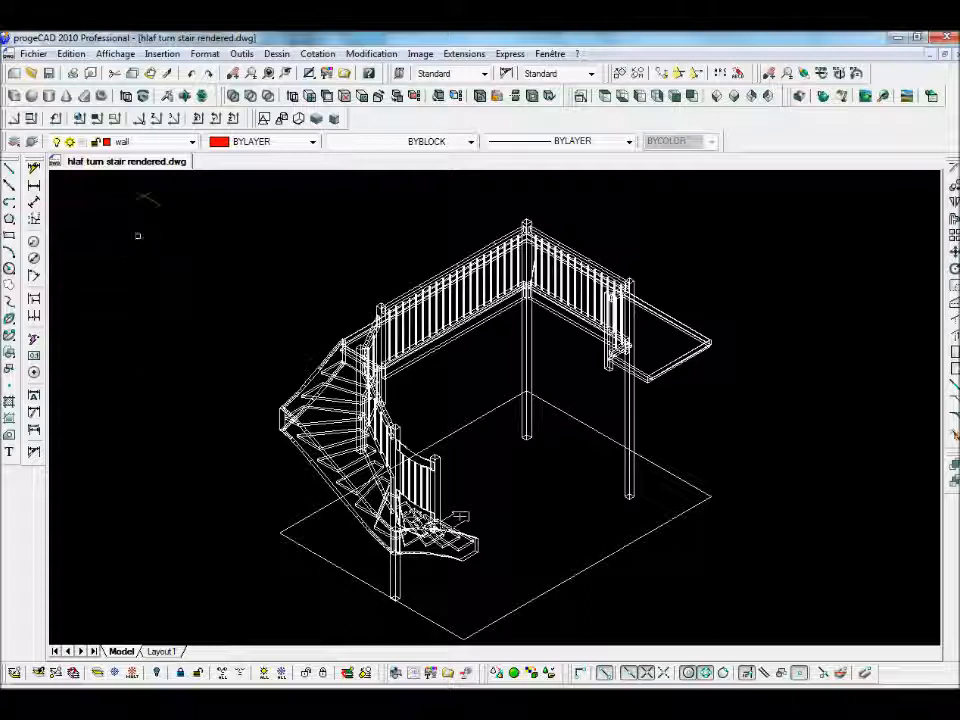
left_click(9, 237)
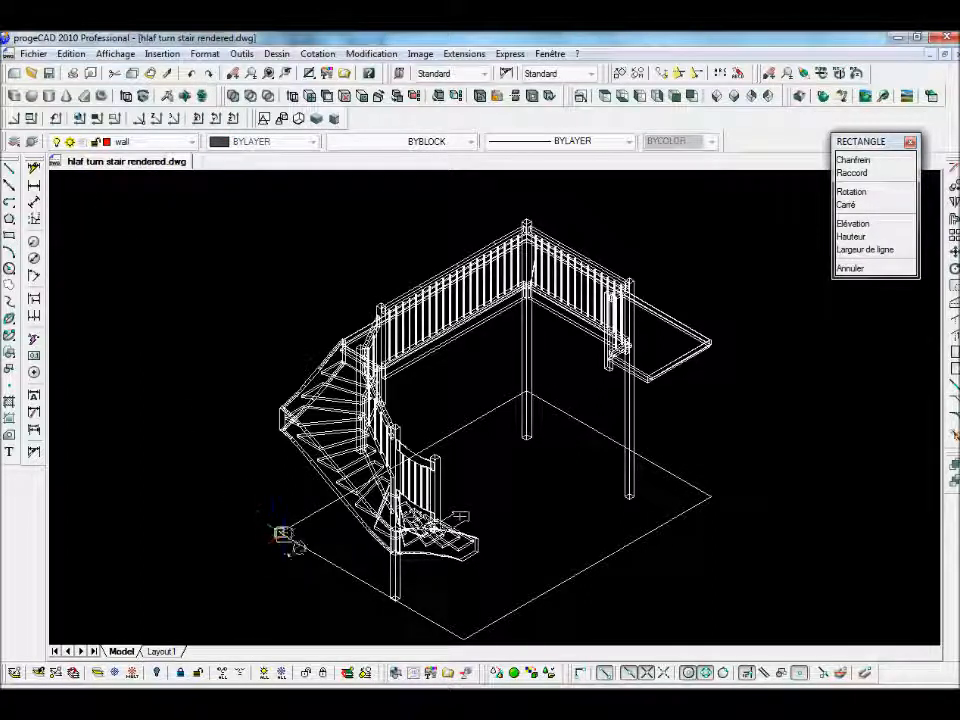
left_click(277, 521)
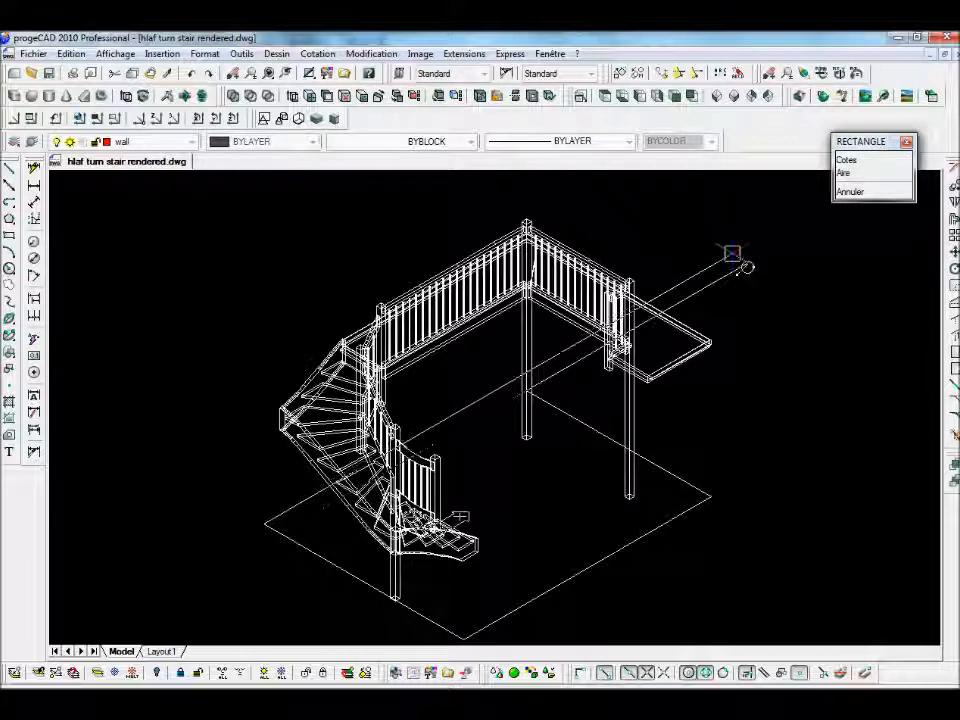
left_click(736, 262)
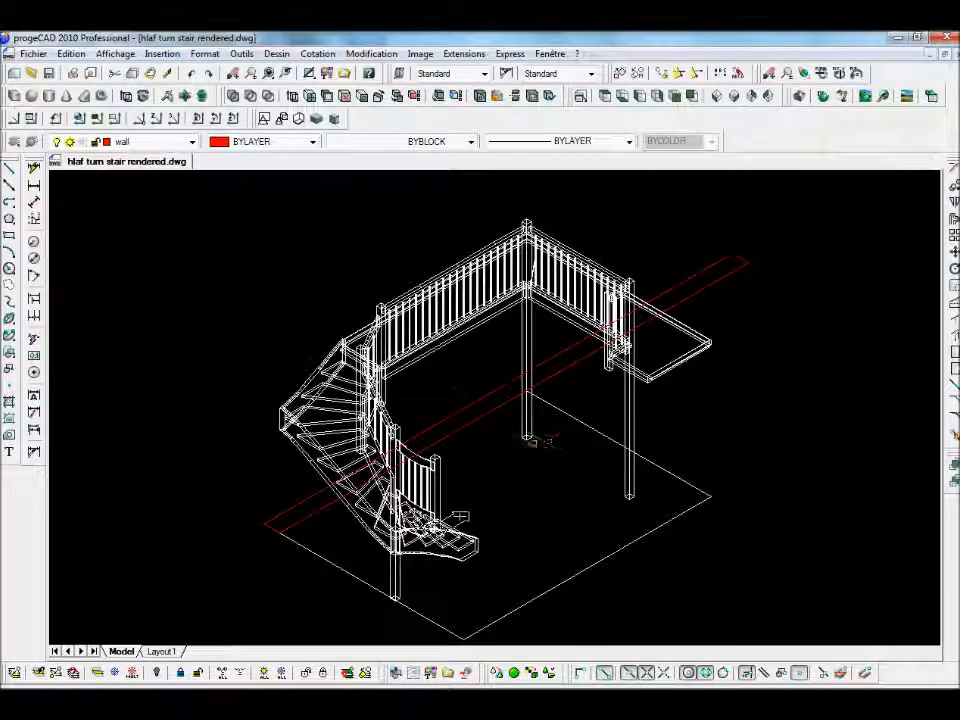
key("Return")
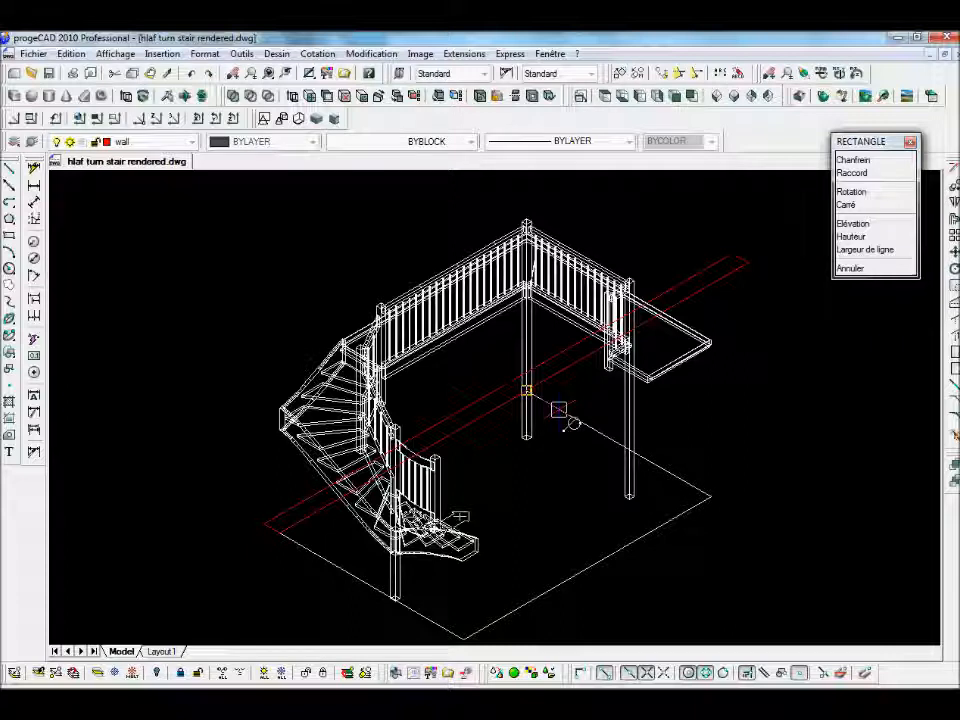
left_click(558, 410)
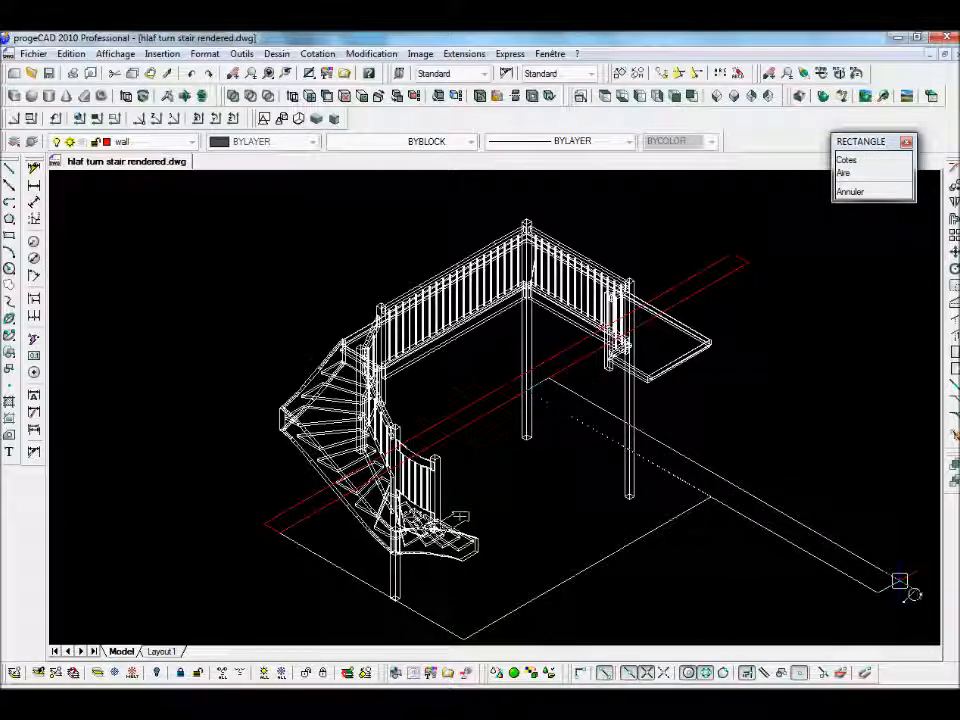
left_click(897, 583)
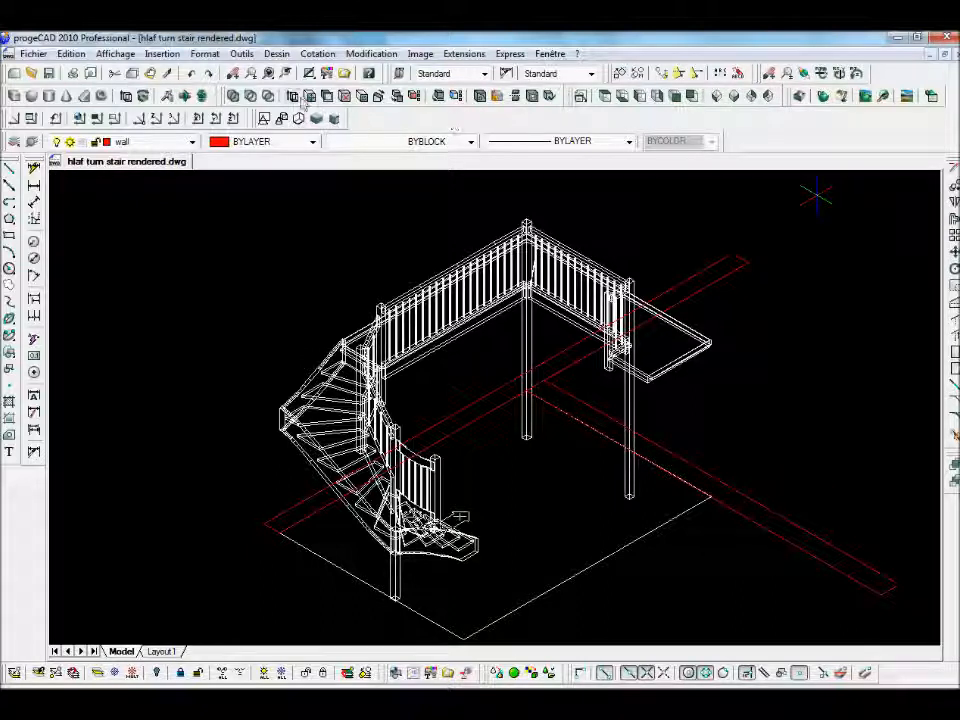
left_click(733, 96)
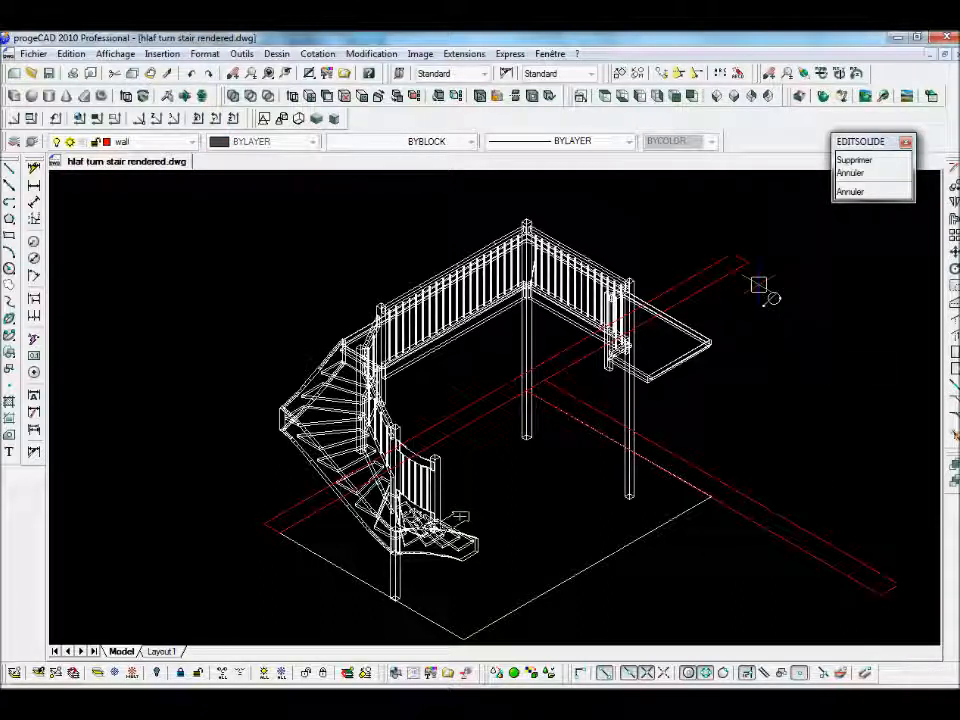
right_click(787, 335)
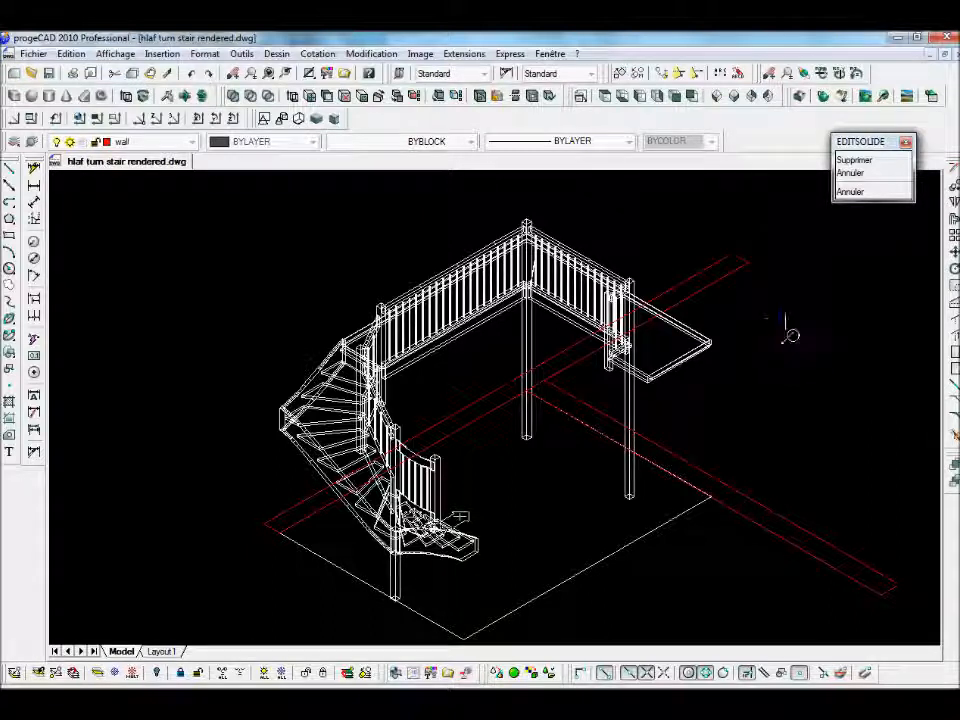
key("Escape")
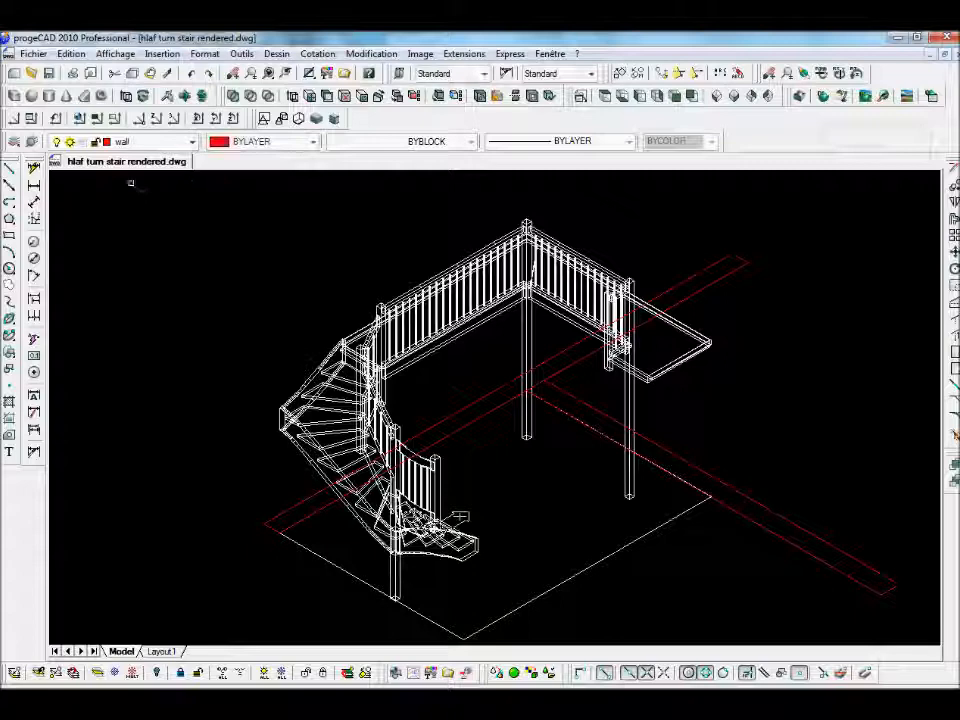
Extrude the two long thin rectangles along the rear floor edges into full-height walls that rise above the mezzanine railing
left_click(128, 96)
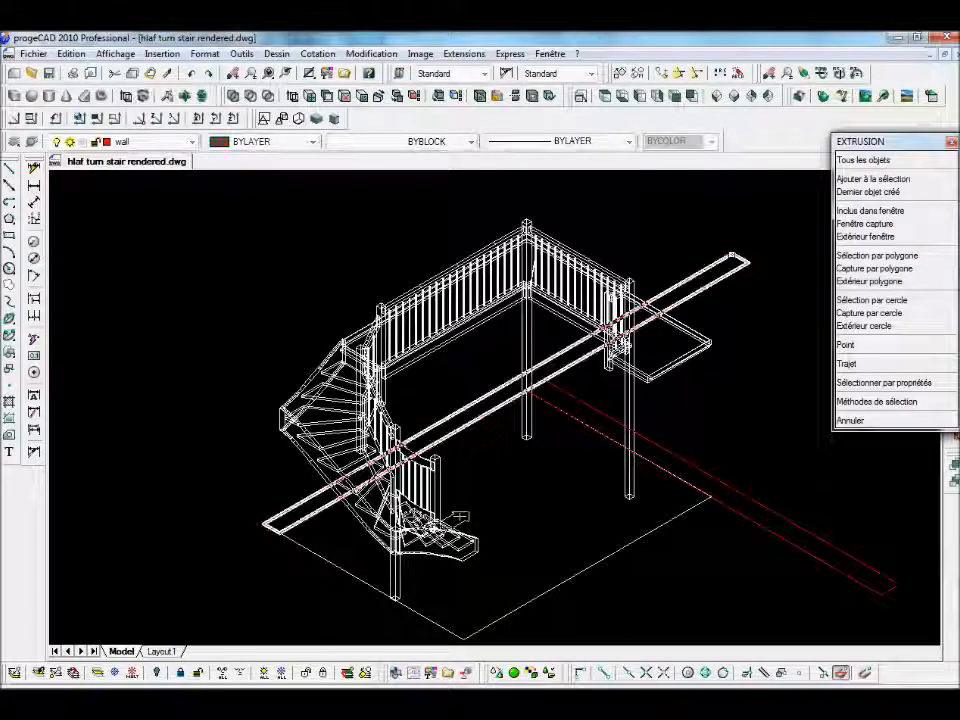
left_click(745, 265)
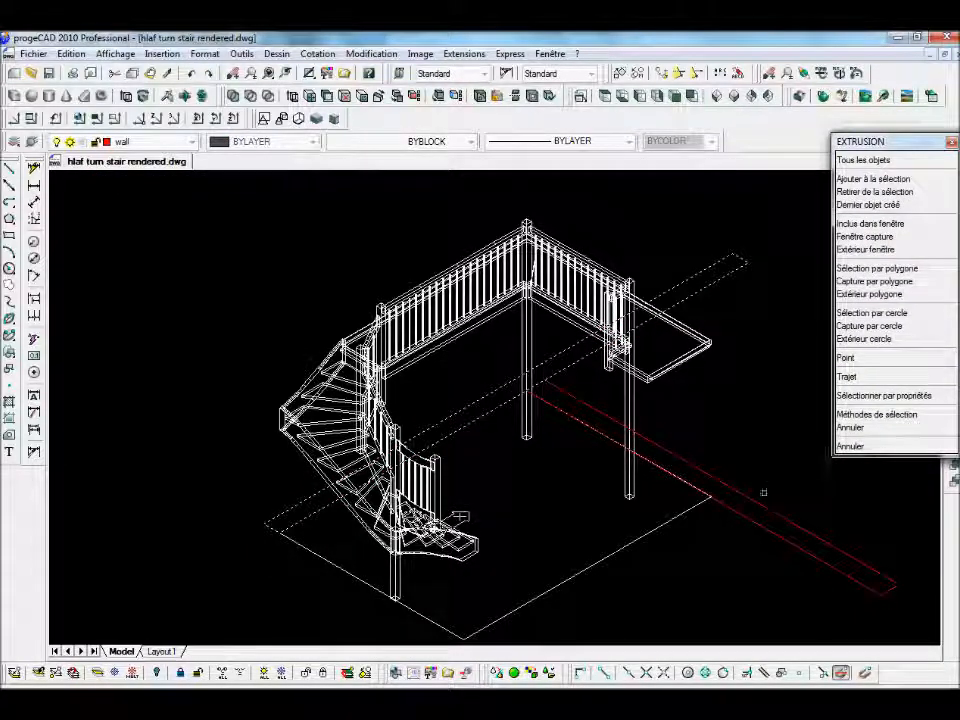
key("Return")
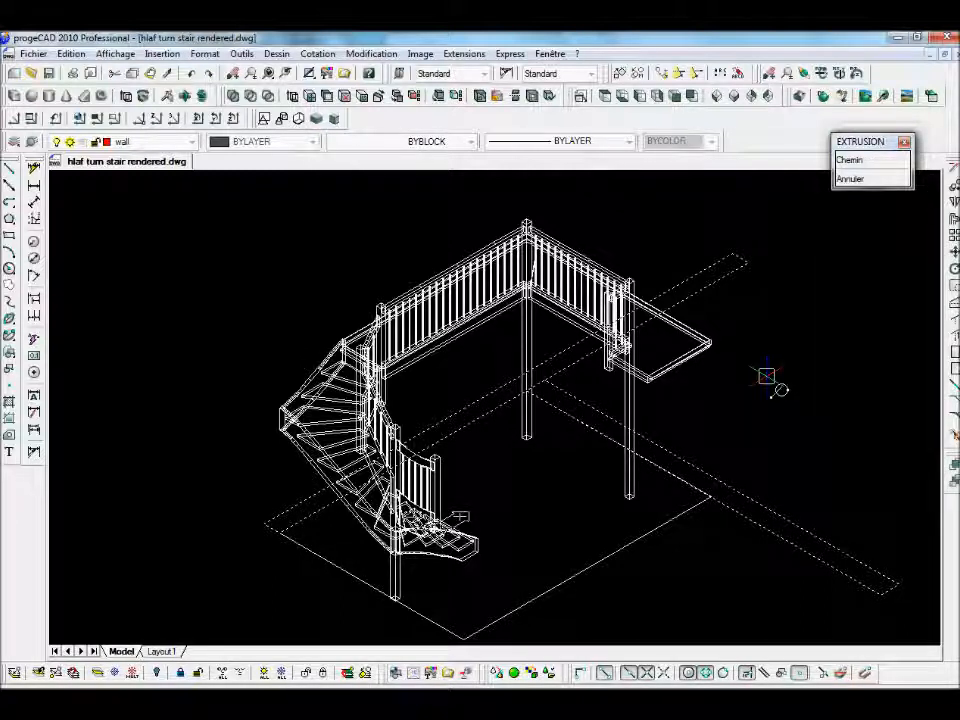
key("Return")
key("Return")
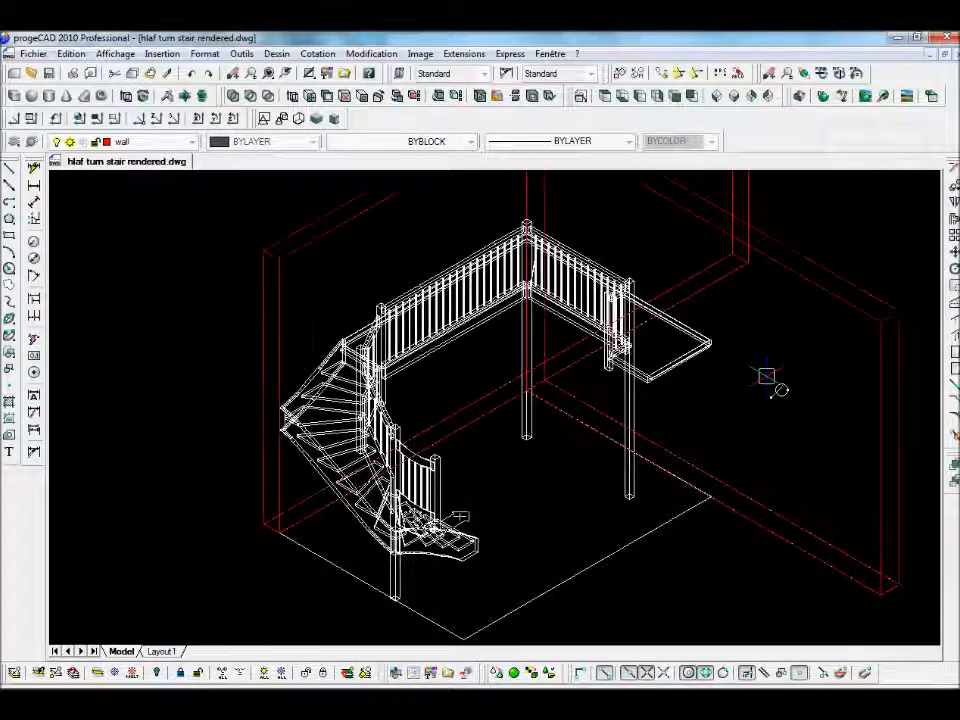
scroll(655, 465, "down", 2)
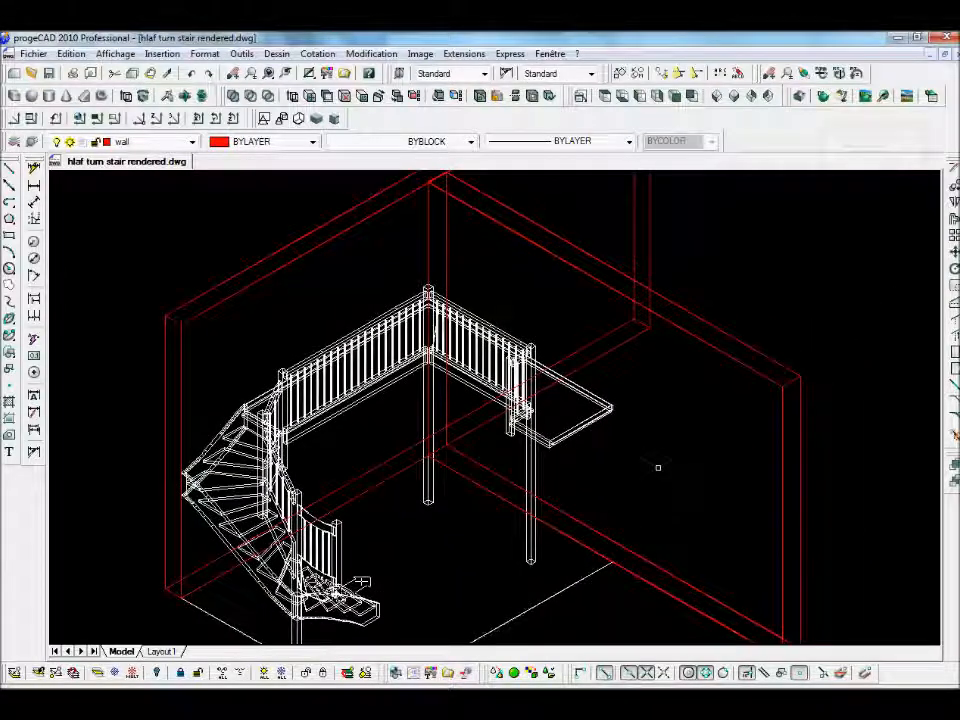
middle_click_drag(655, 465, 647, 454)
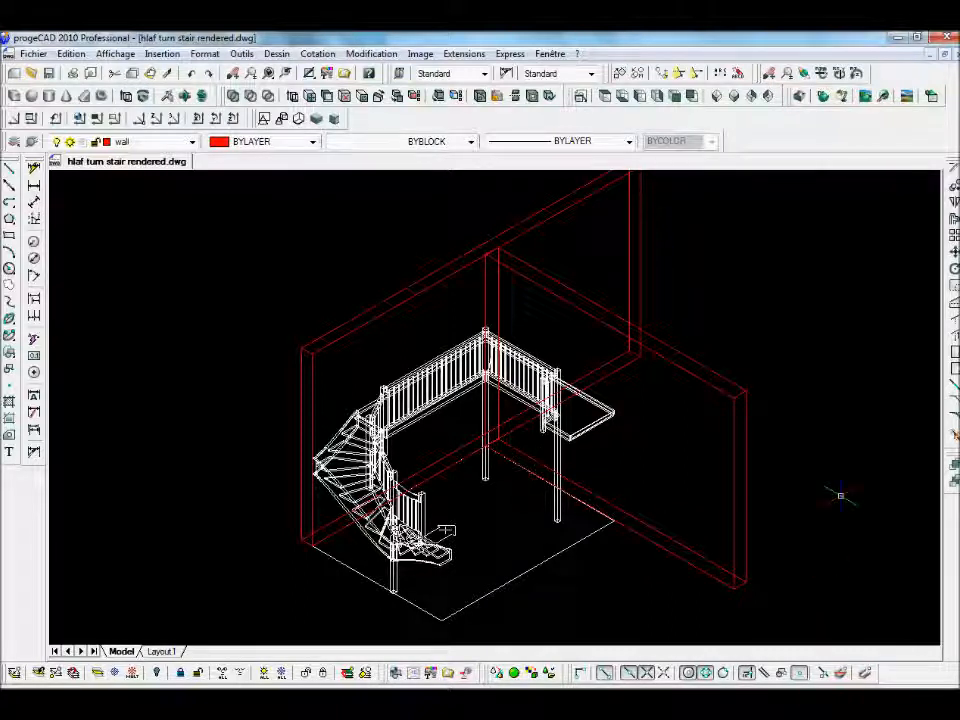
Draw two ground-level rectangles, one crossing each wall: from the front floor corner across the right-hand wall, and across the wall behind the stair
left_click(9, 236)
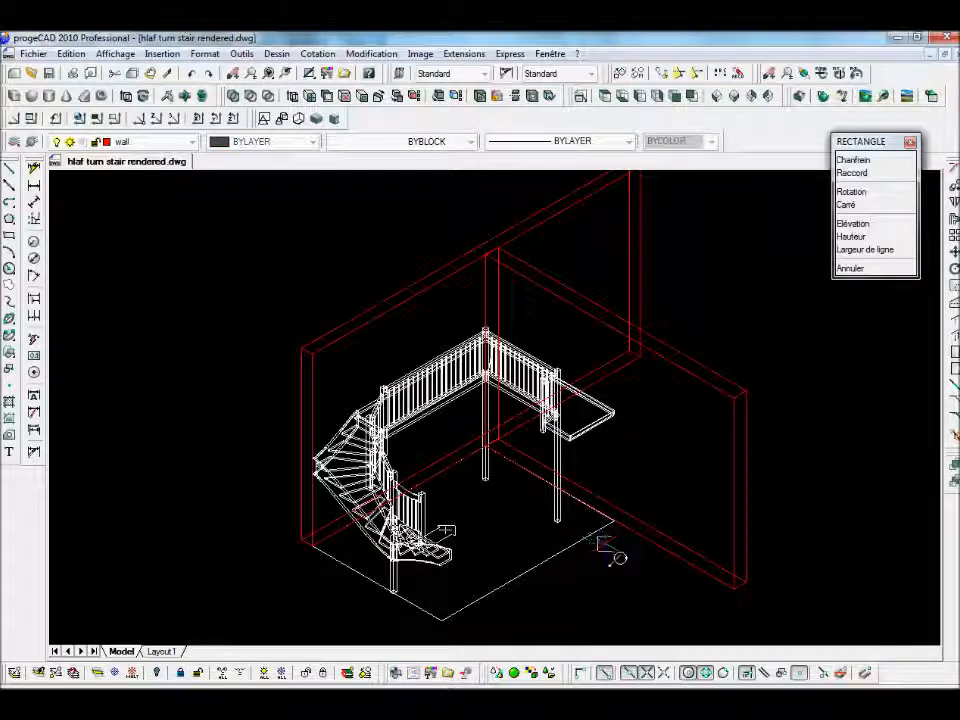
left_click(611, 525)
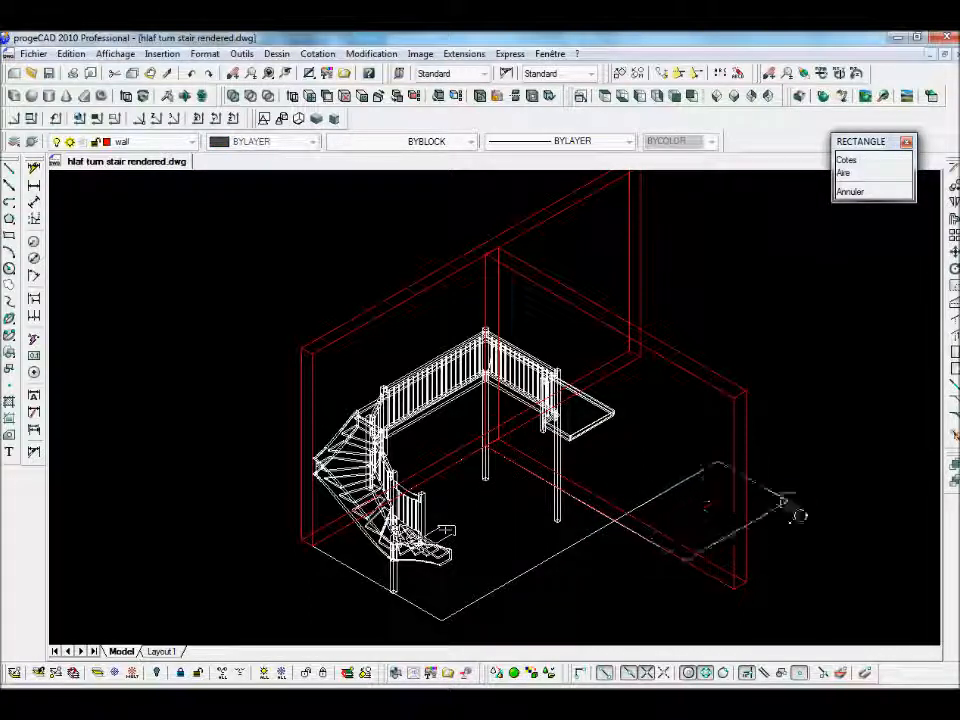
left_click(814, 502)
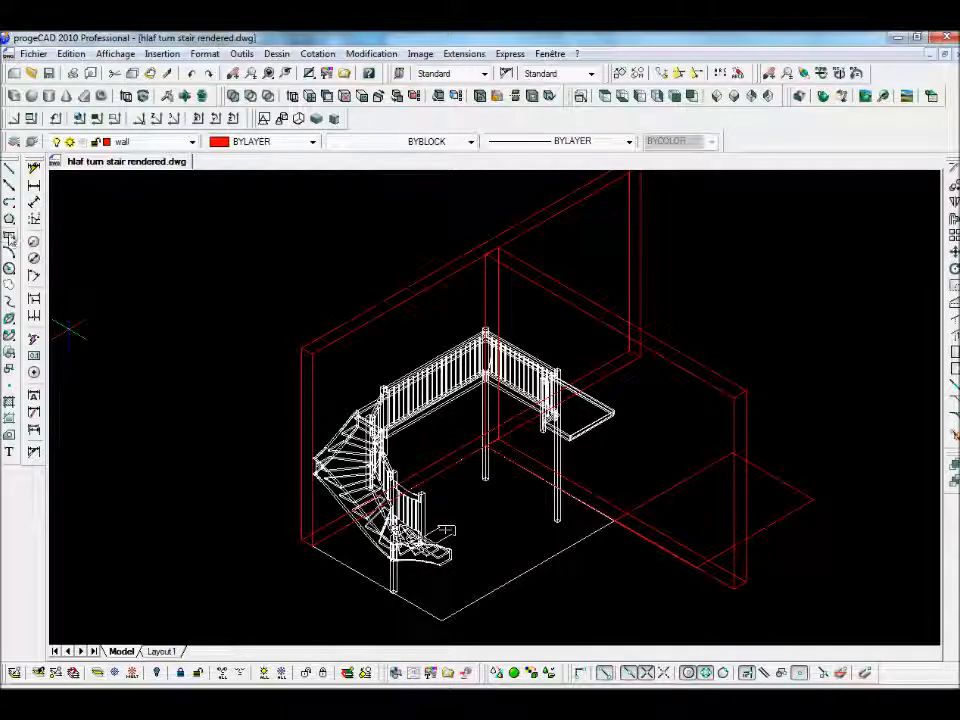
left_click(9, 236)
left_click(468, 455)
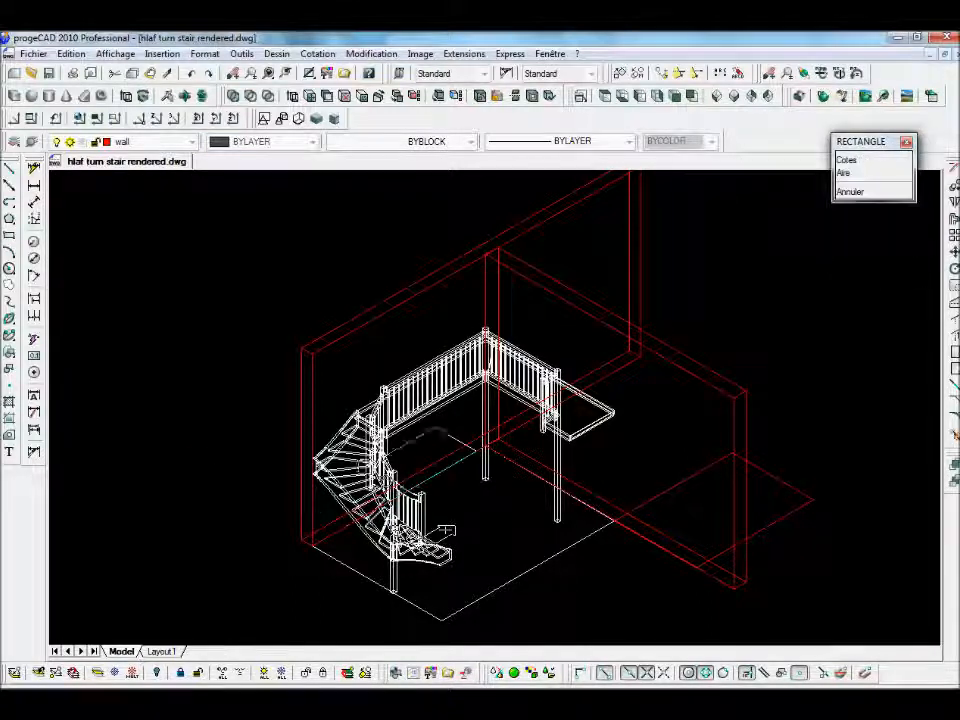
left_click(166, 430)
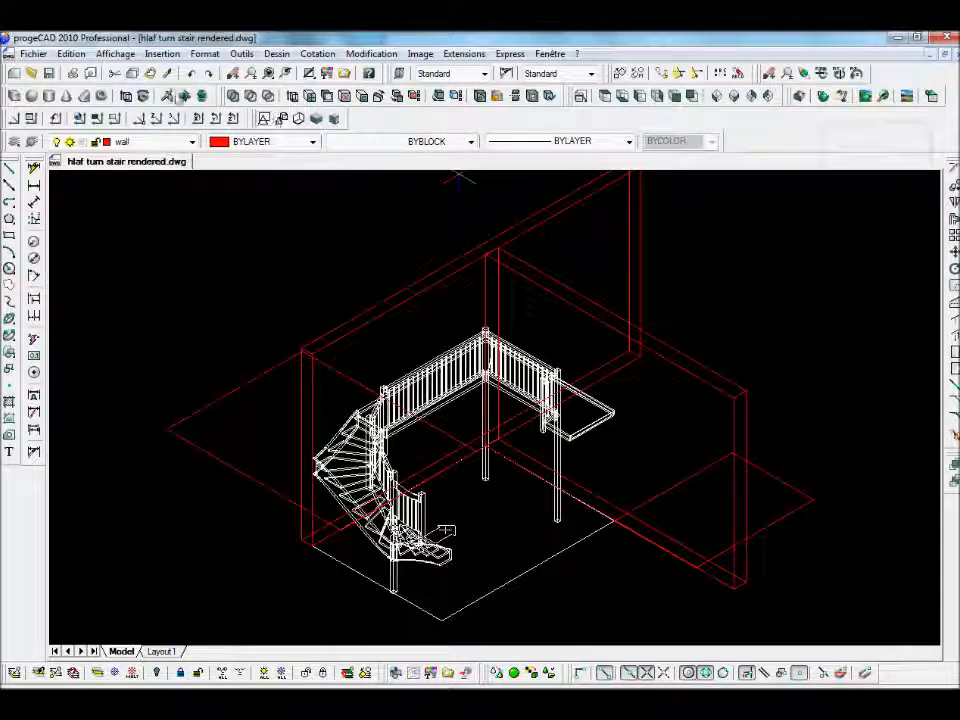
Extrude the two rectangles crossing the walls into boxes about half as high as the walls
left_click(129, 99)
left_click(268, 366)
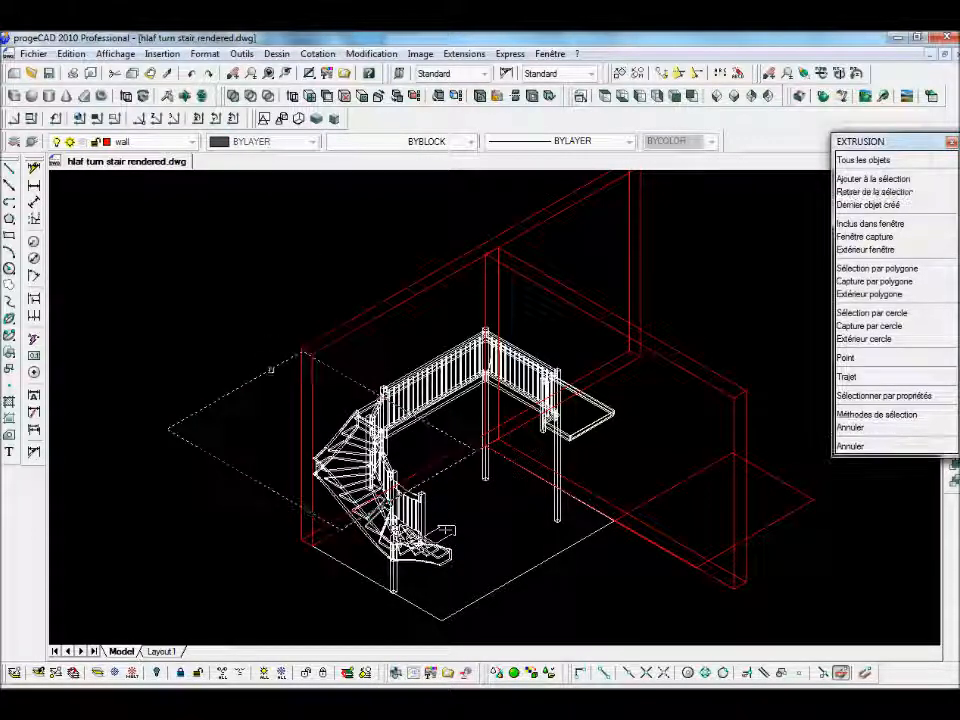
left_click(670, 490)
key("Return")
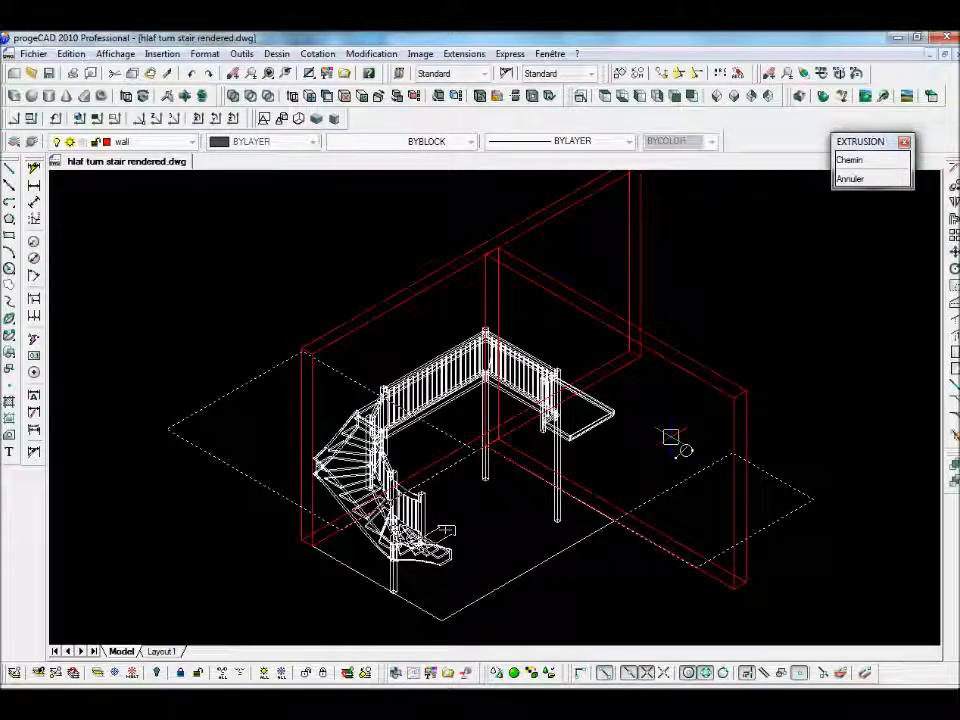
key("Return")
key("Return")
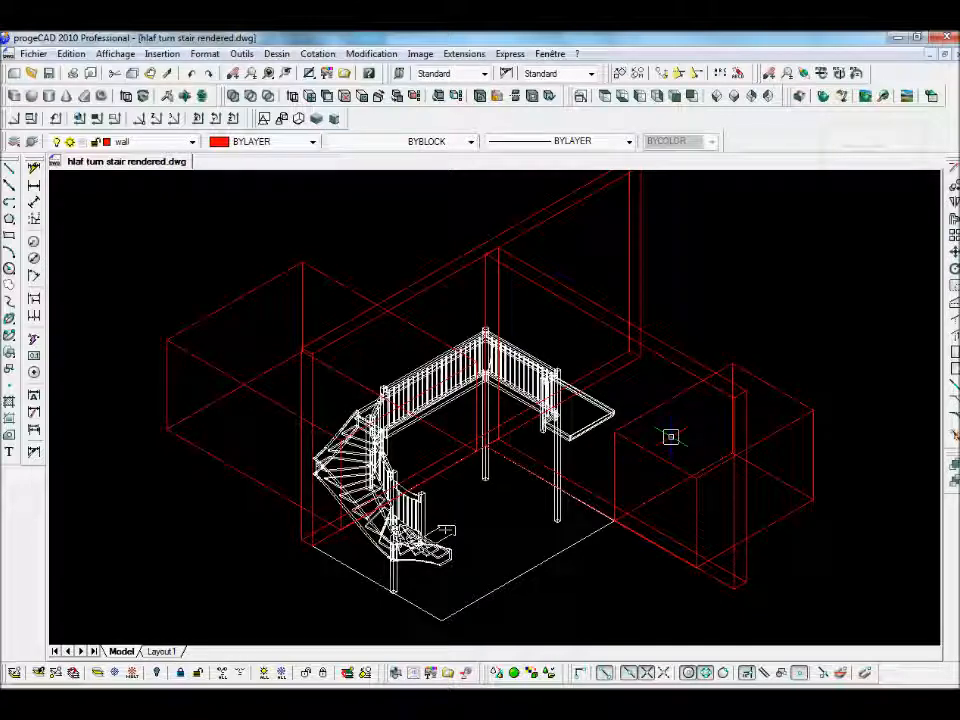
Subtract each crossing box from its wall to cut an opening through both walls
left_click(32, 118)
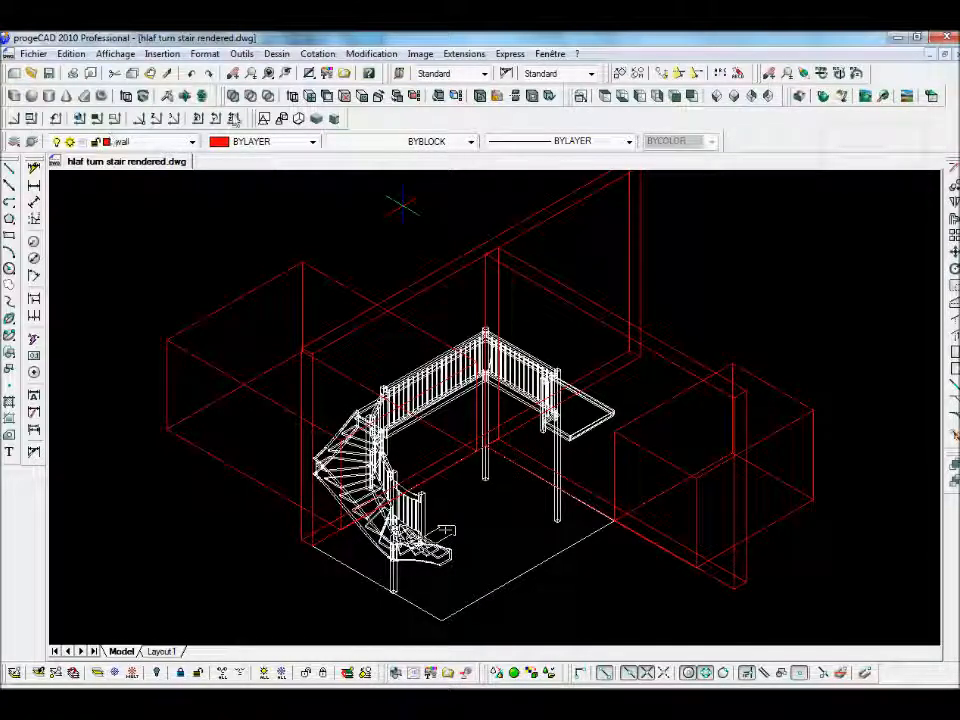
left_click(437, 272)
key("Return")
left_click(313, 265)
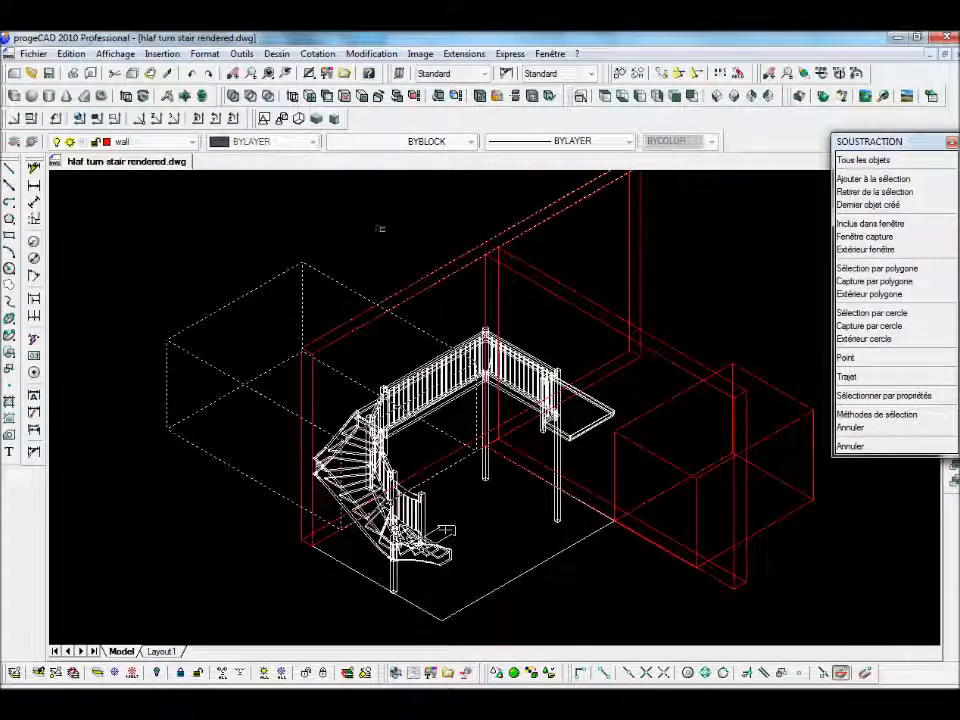
left_click(673, 346)
key("Return")
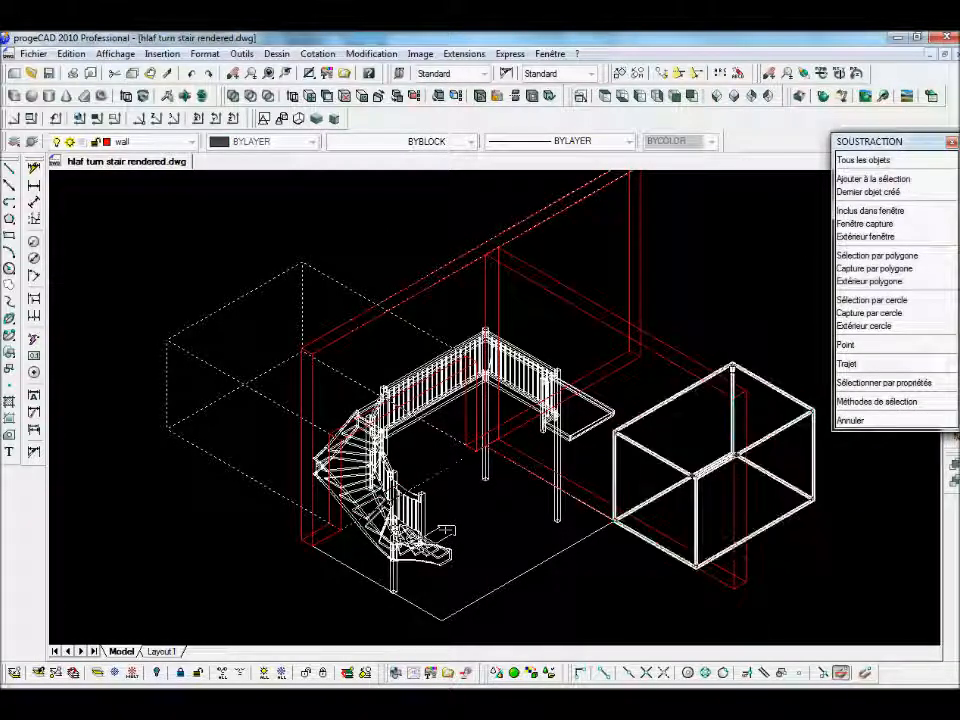
left_click(729, 365)
key("Return")
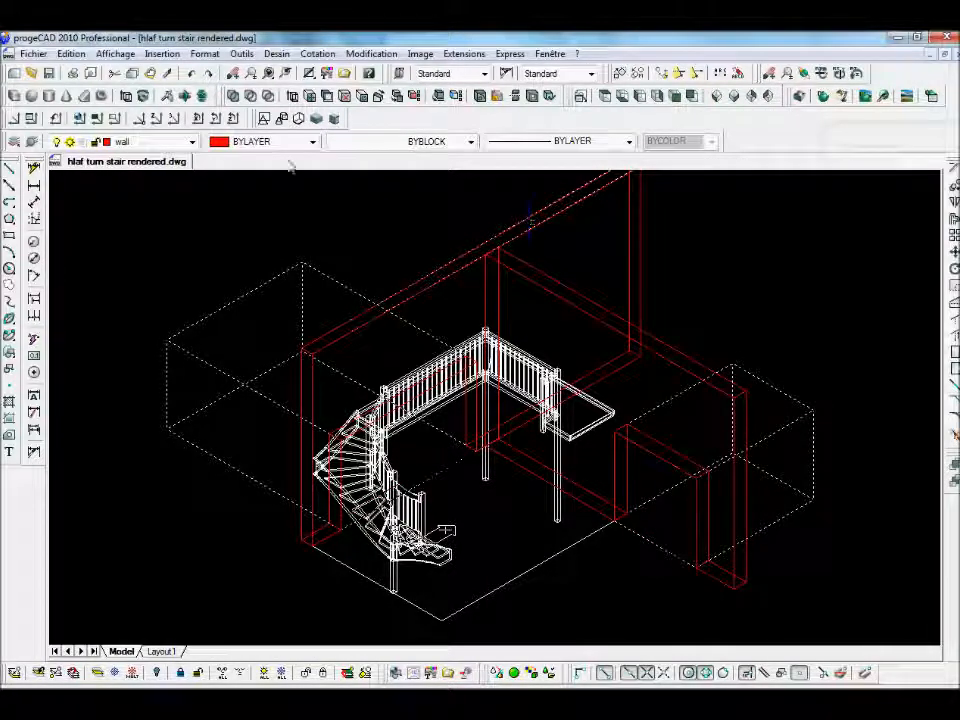
Shade the model to view the stair, mezzanine and cut walls as solid surfaces
left_click(113, 53)
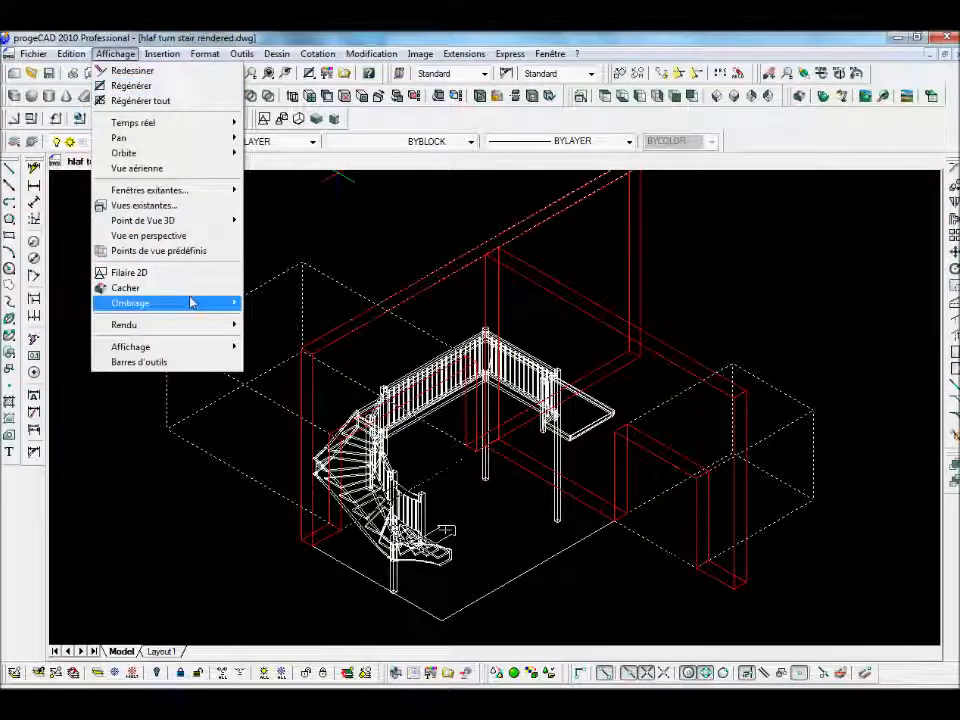
mouse_move(193, 302)
left_click(306, 303)
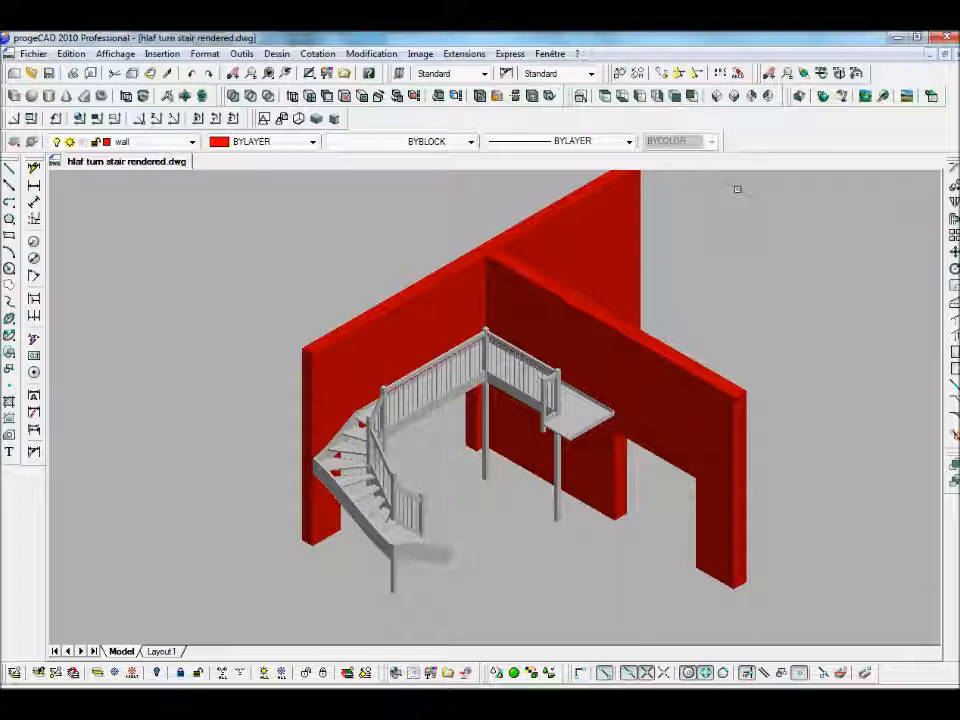
Assign the Metal material BrightChrome.tex to the Balustre layer and close the layer material list
left_click(884, 97)
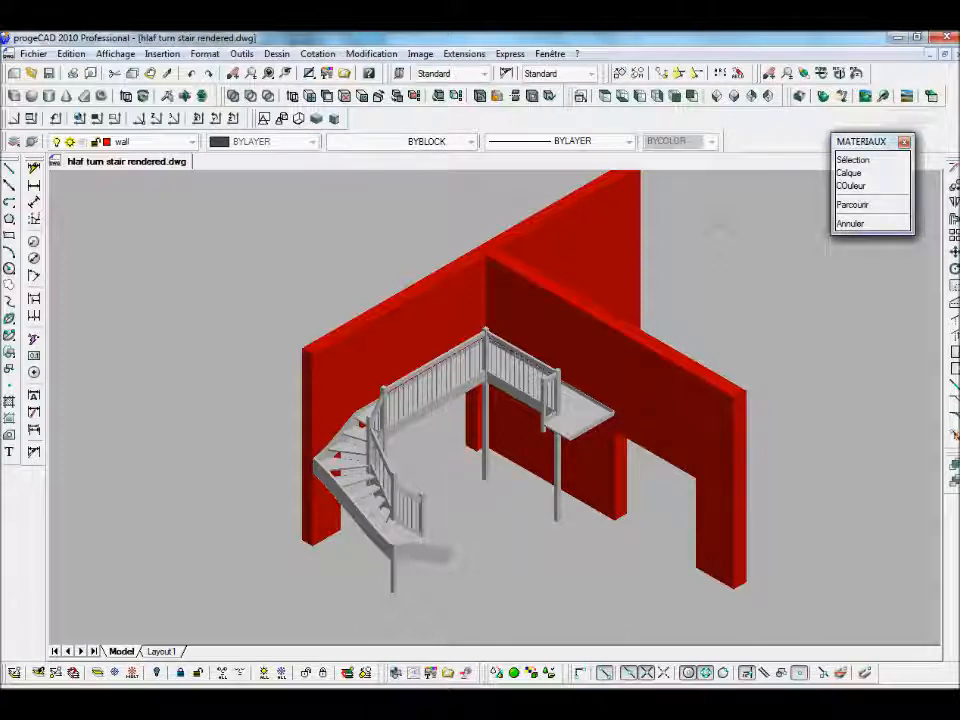
left_click(849, 174)
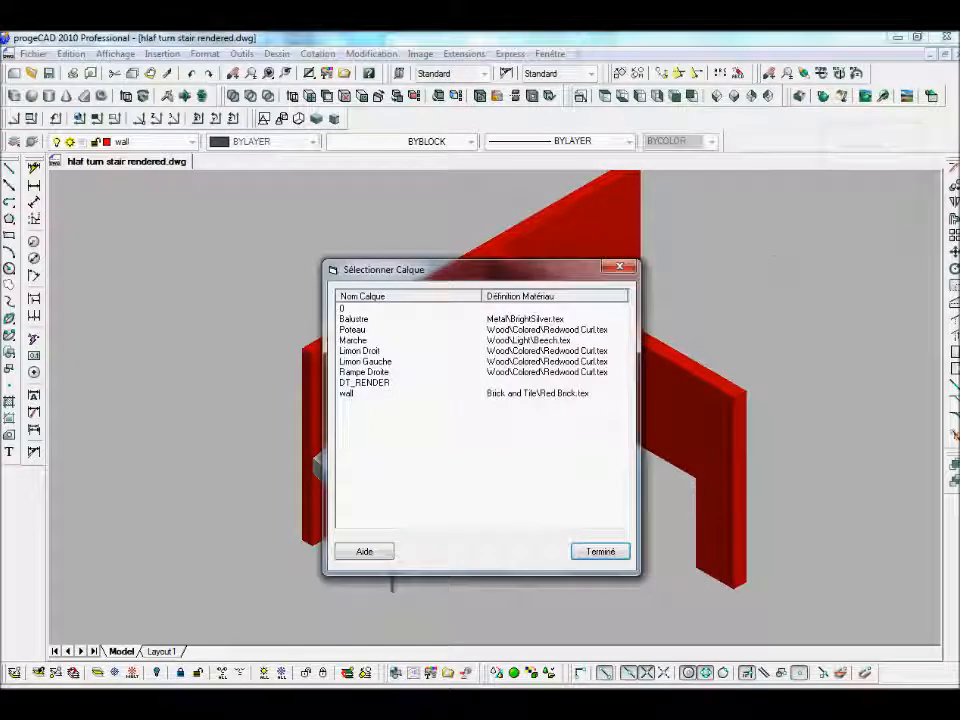
left_click_drag(478, 274, 768, 200)
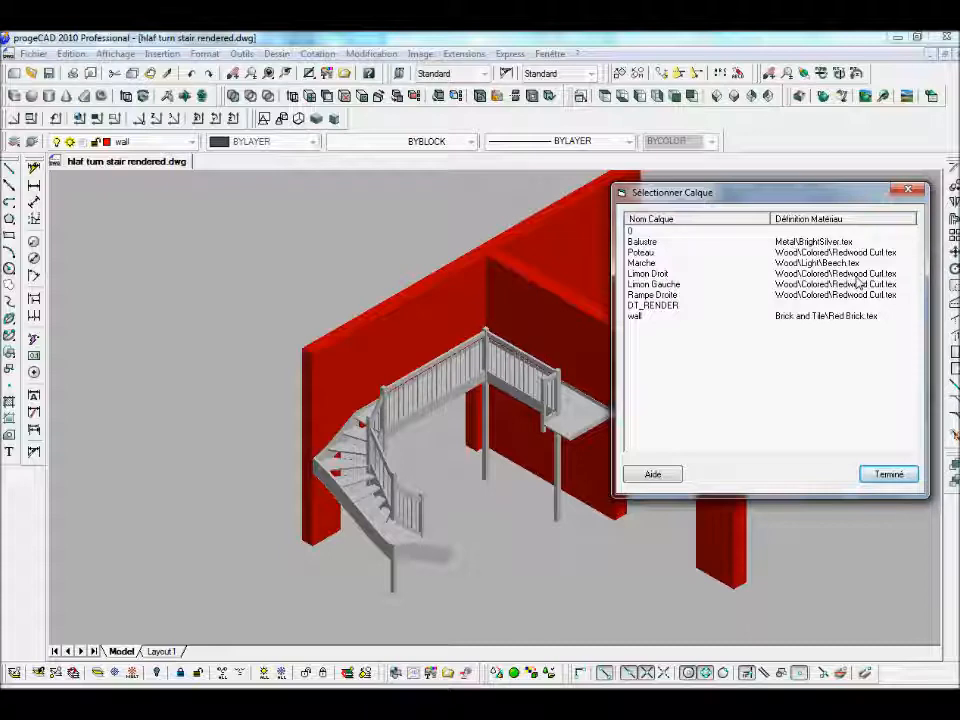
left_click(643, 243)
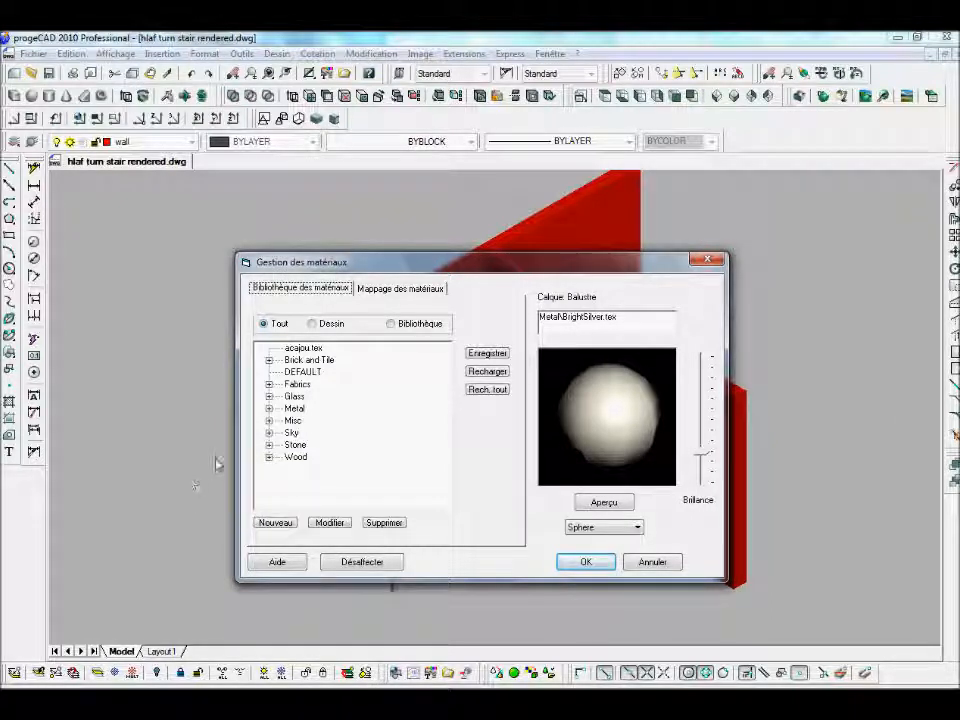
left_click(268, 408)
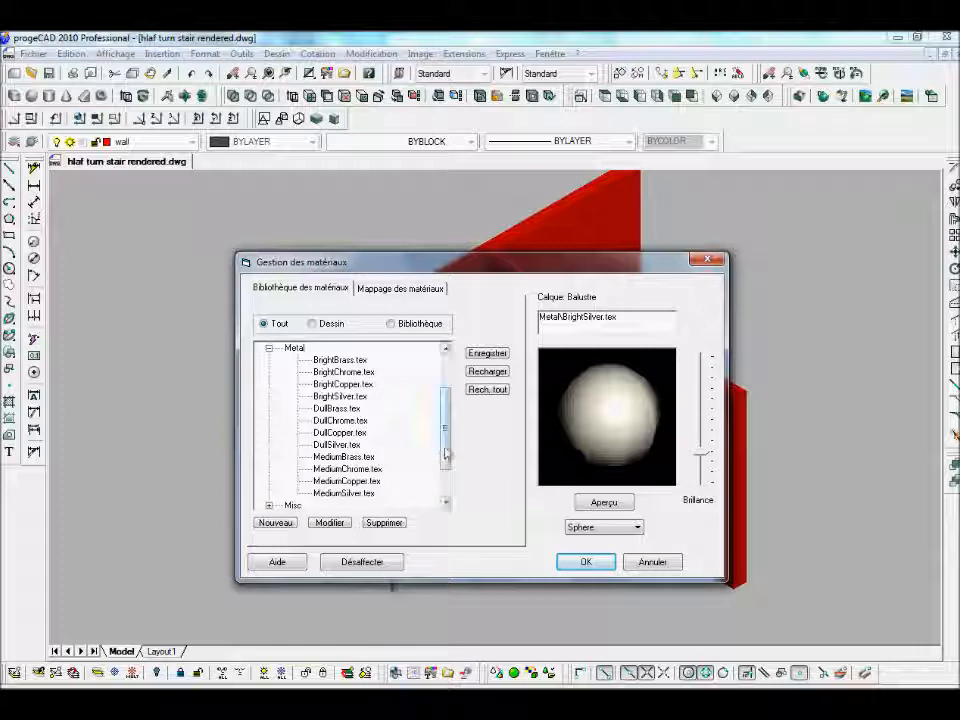
scroll(443, 456, "down", 1)
scroll(443, 456, "up", 1)
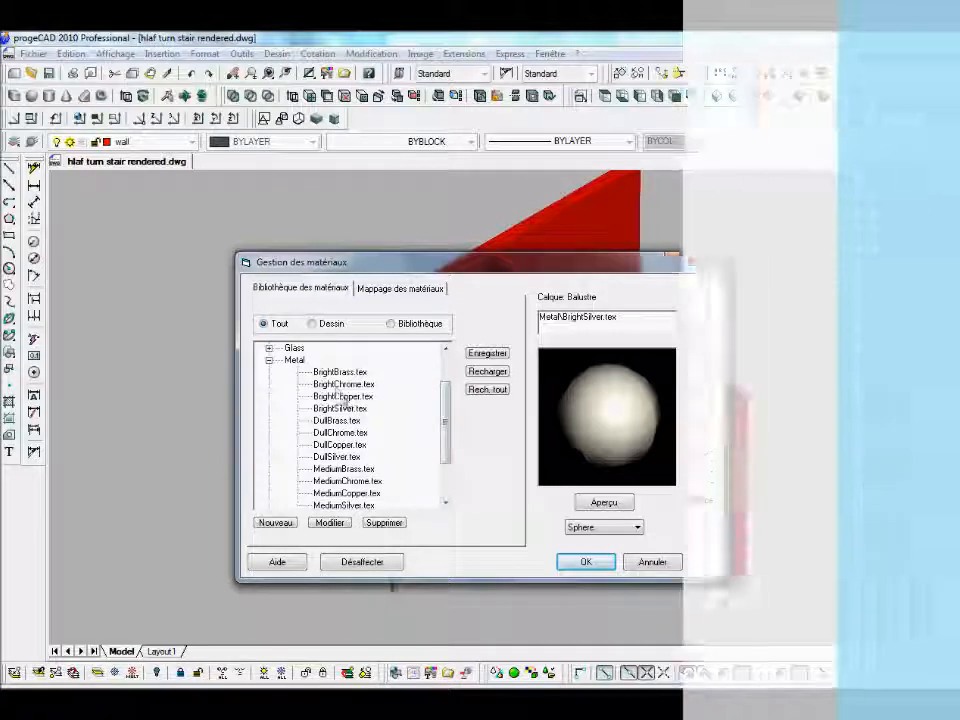
left_click(337, 386)
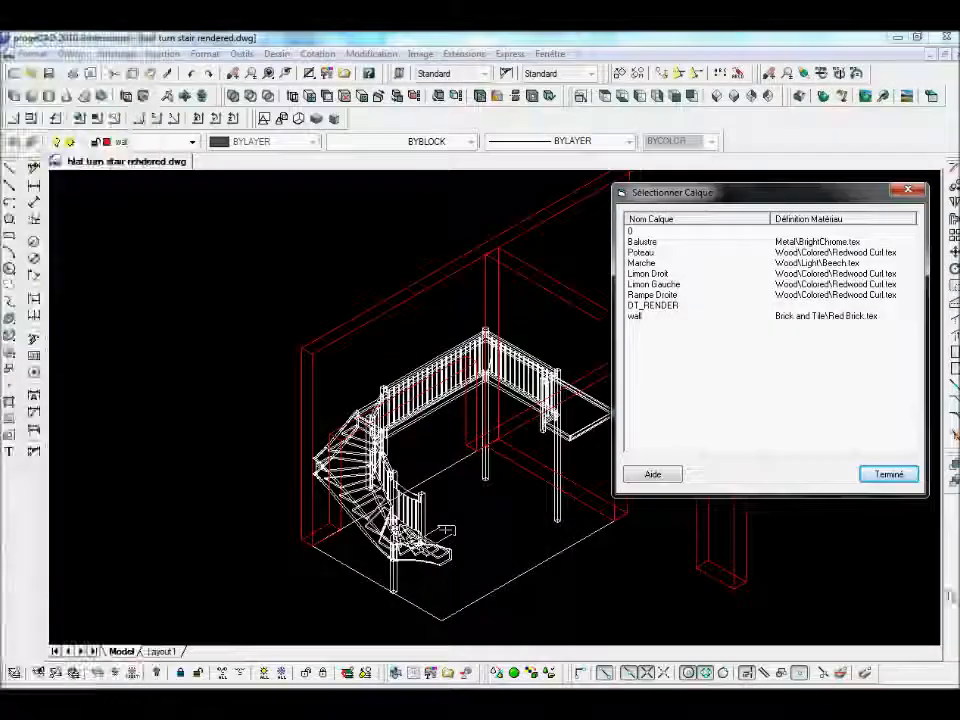
key("Return")
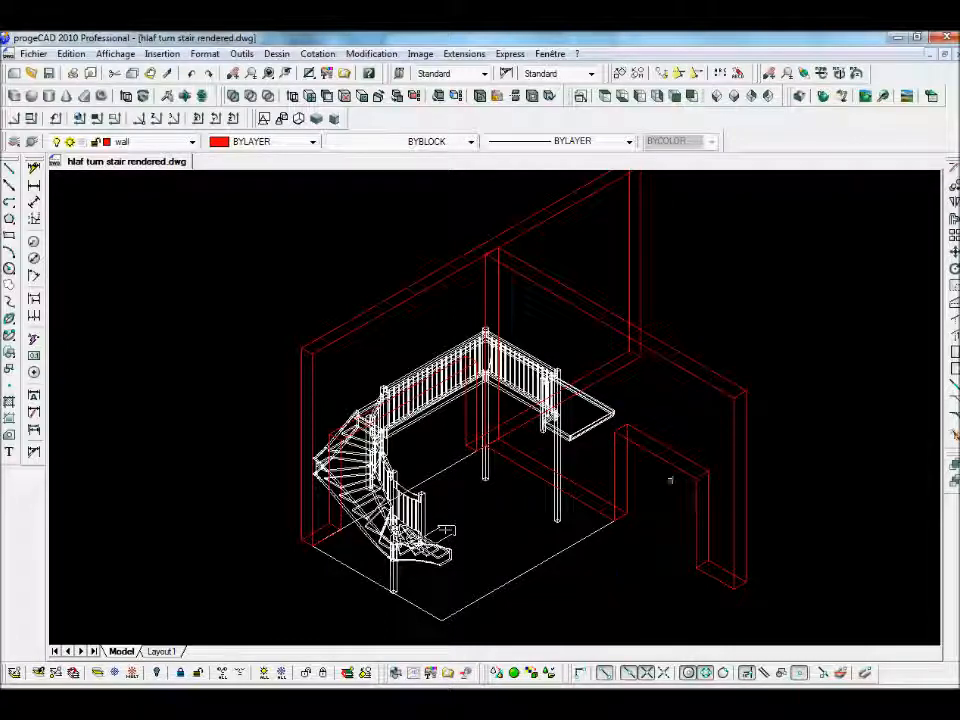
Assign the Brick and Tile material Terra Cotta.tex to the ground, check its mapping, and apply the render settings
left_click(931, 96)
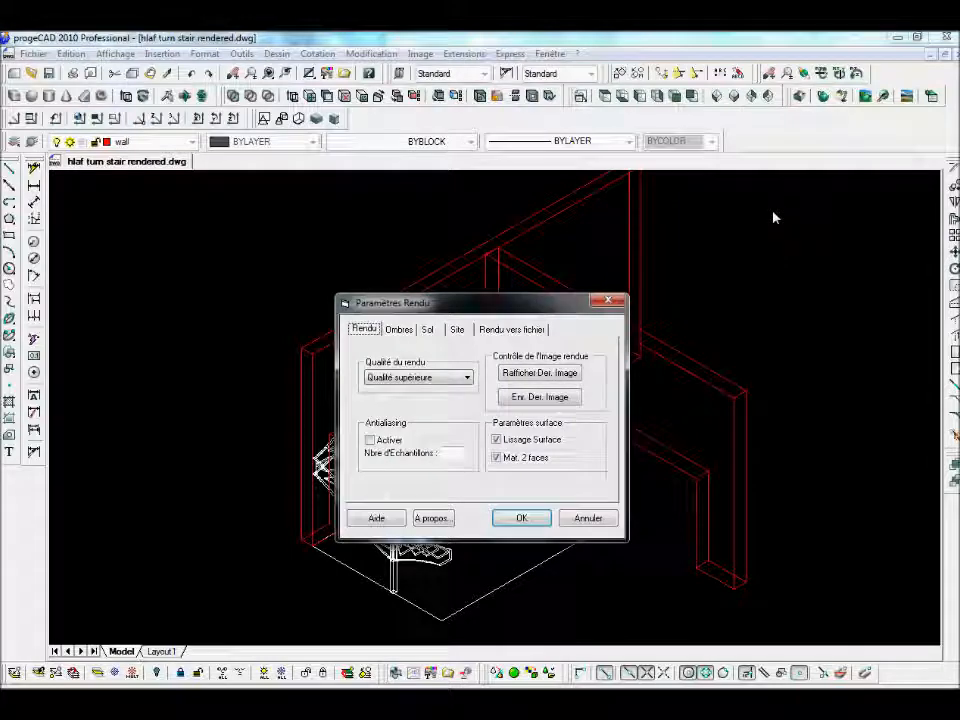
mouse_move(515, 297)
left_mouse_down()
mouse_move(493, 272)
mouse_move(472, 205)
left_mouse_up()
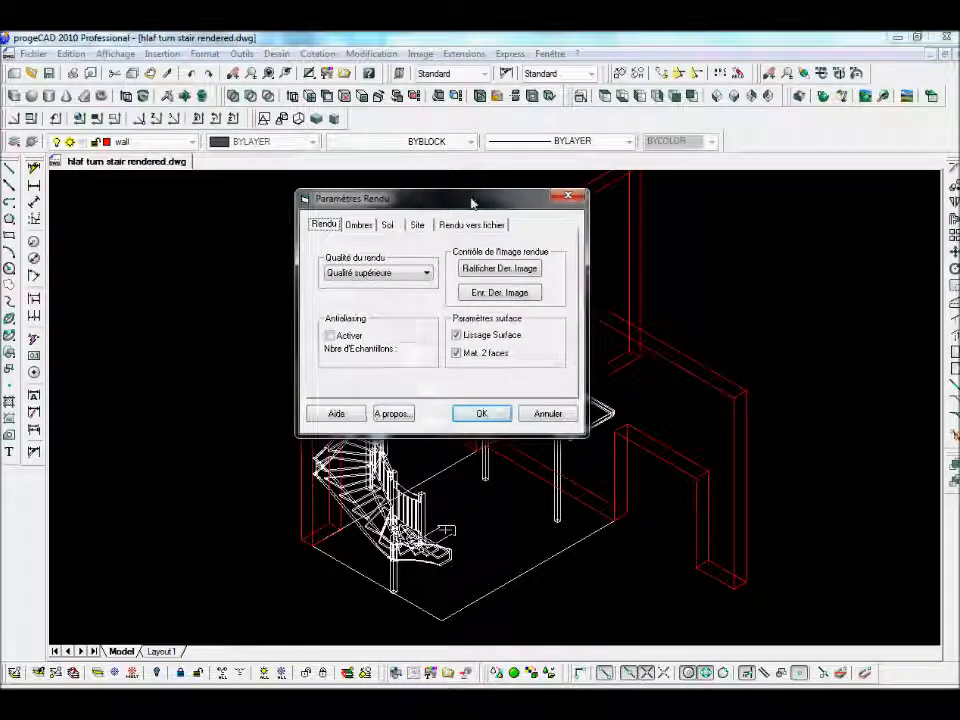
left_click(398, 226)
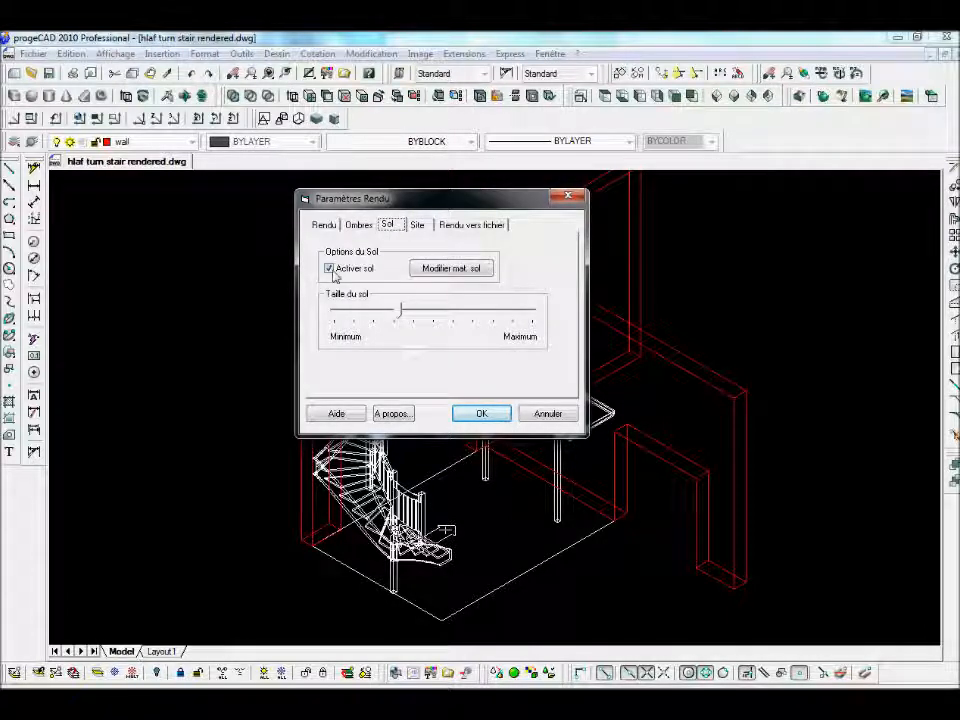
left_click(449, 270)
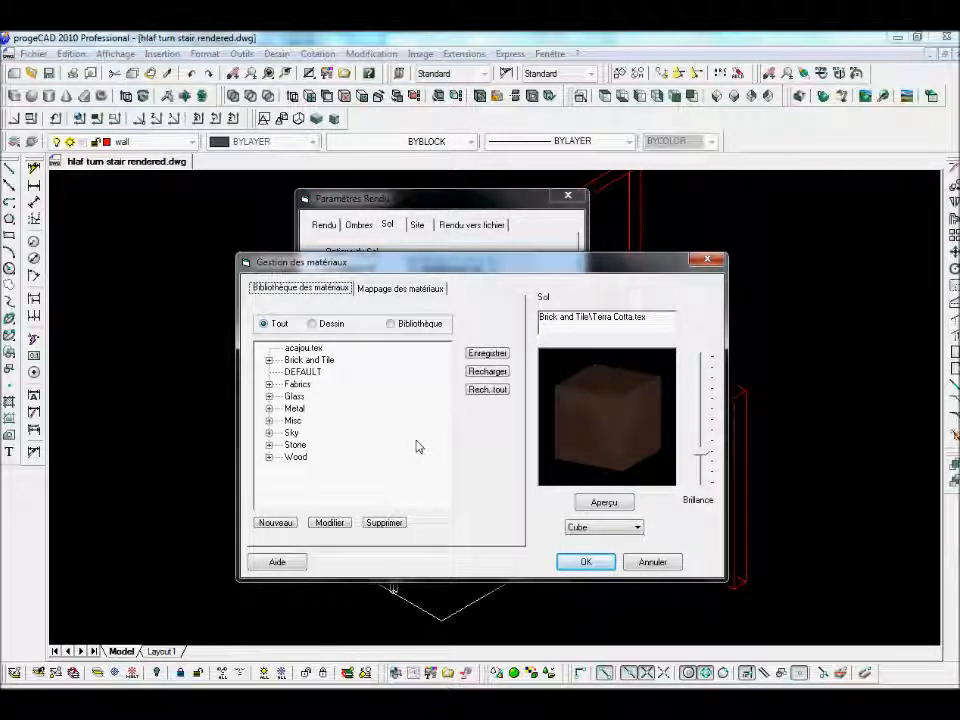
left_click(269, 362)
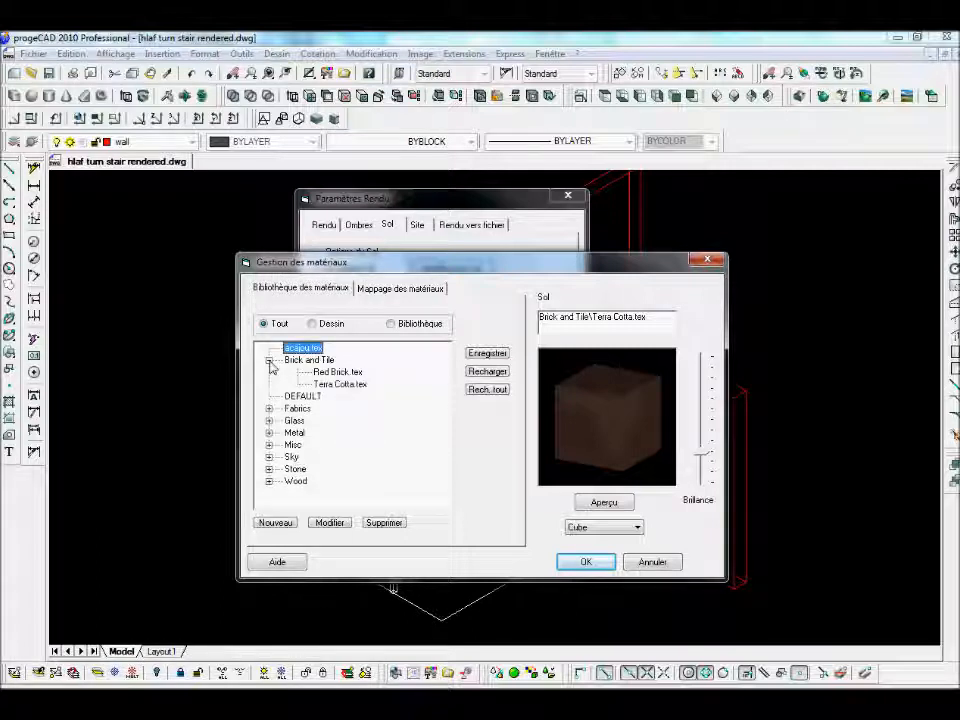
left_click(352, 385)
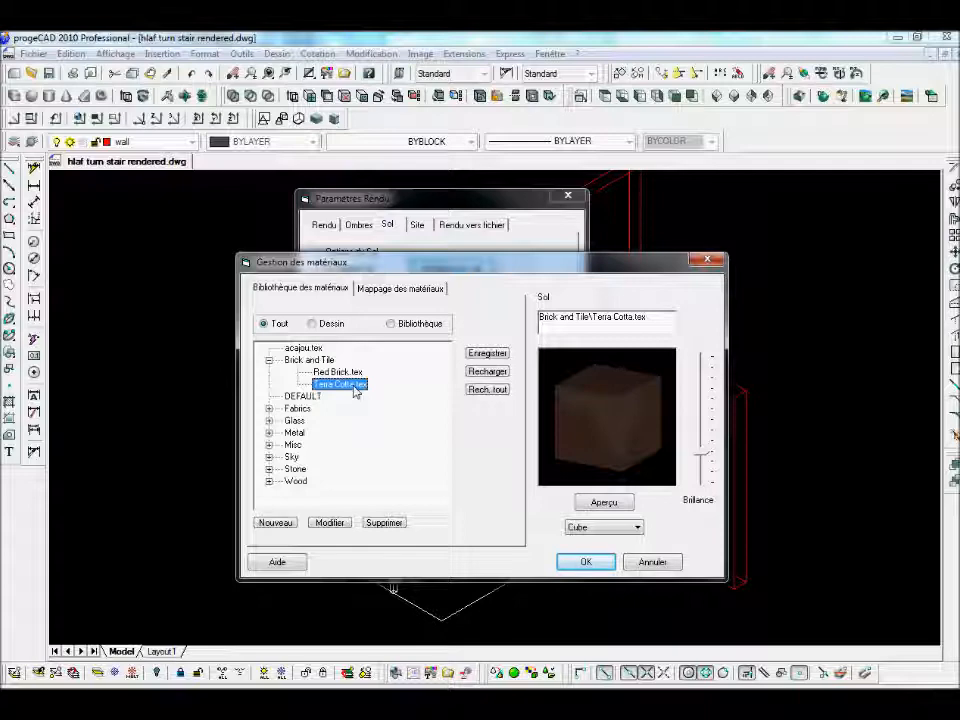
left_click(400, 288)
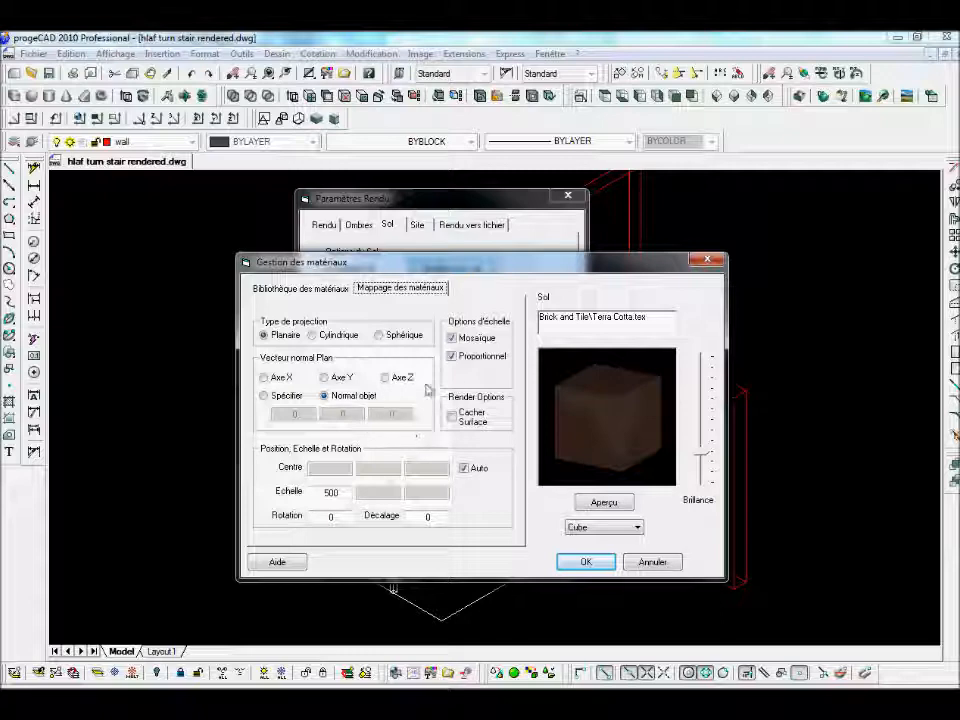
left_click(584, 563)
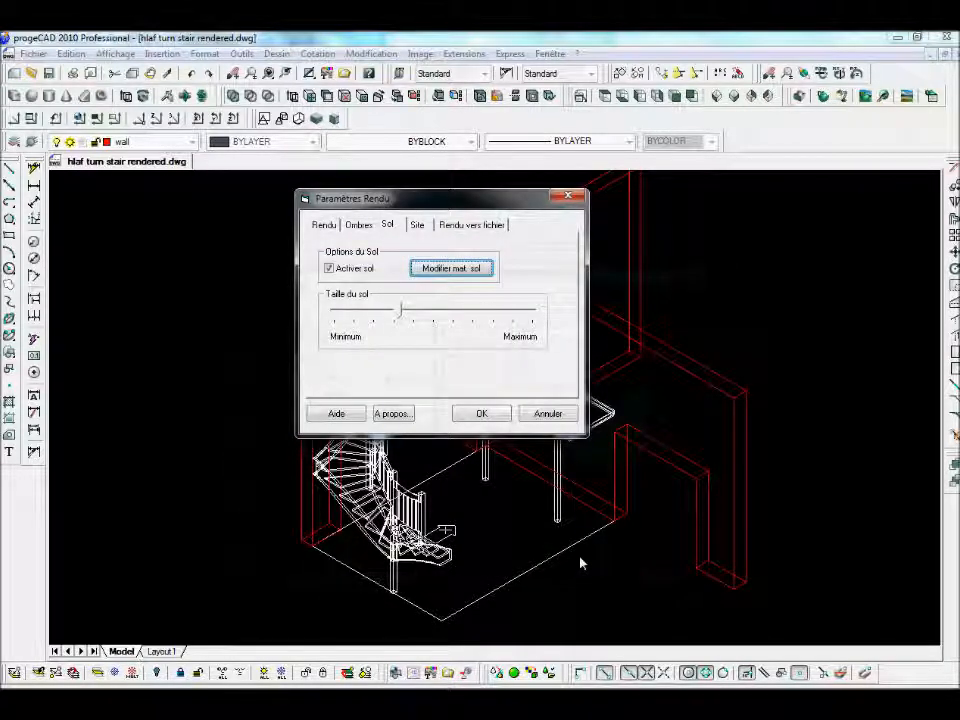
left_click(473, 413)
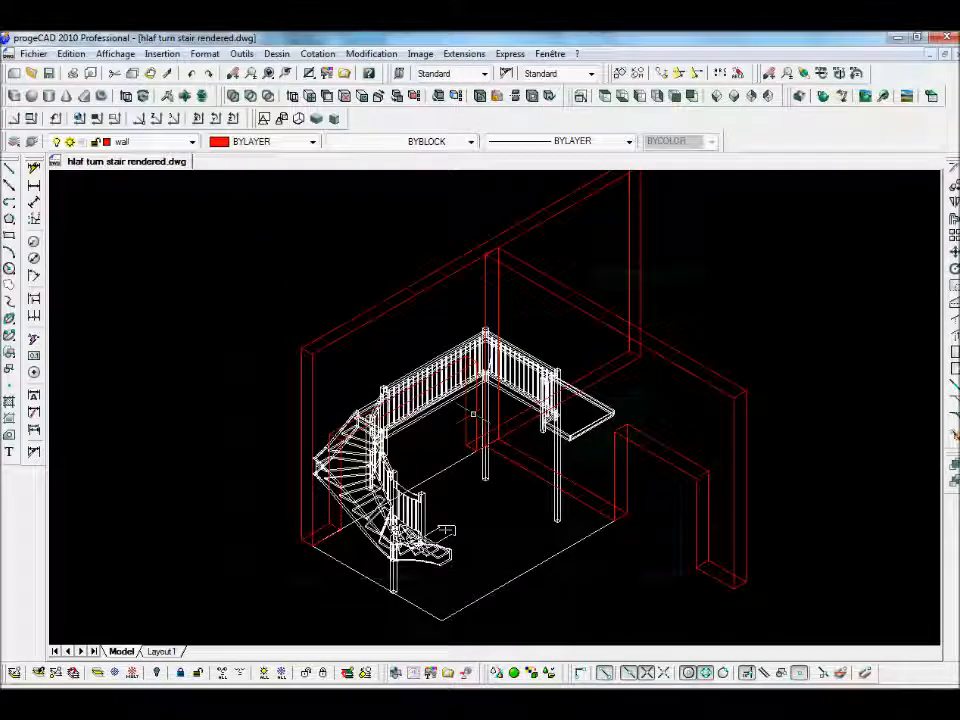
Freeze layer 0 to hide the floor outline, and render the model with its materials in the isometric view
left_click(192, 141)
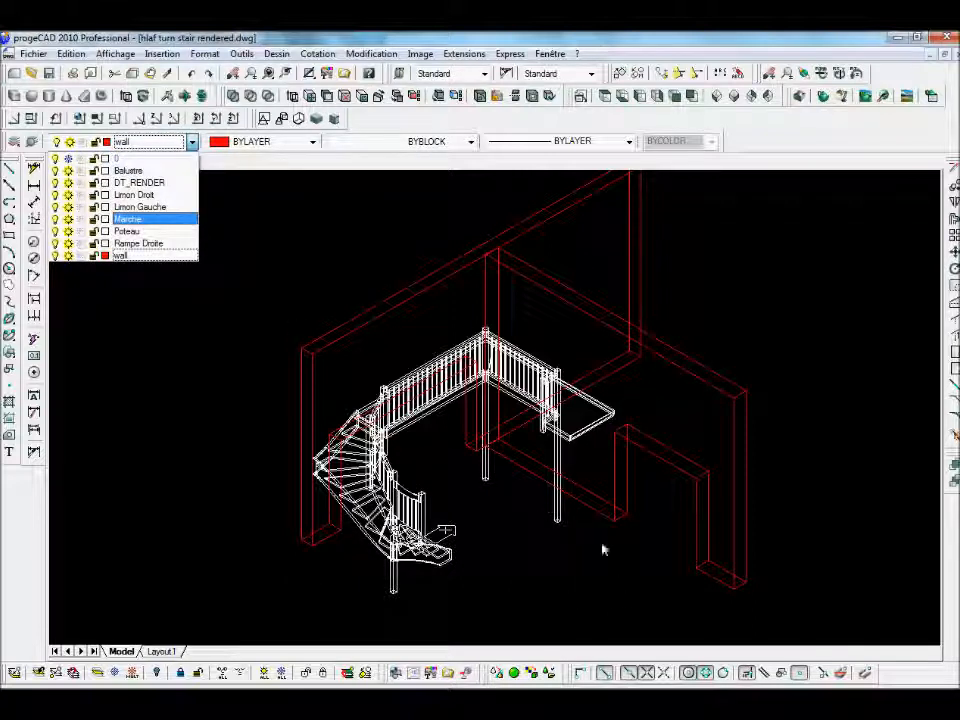
left_click(140, 377)
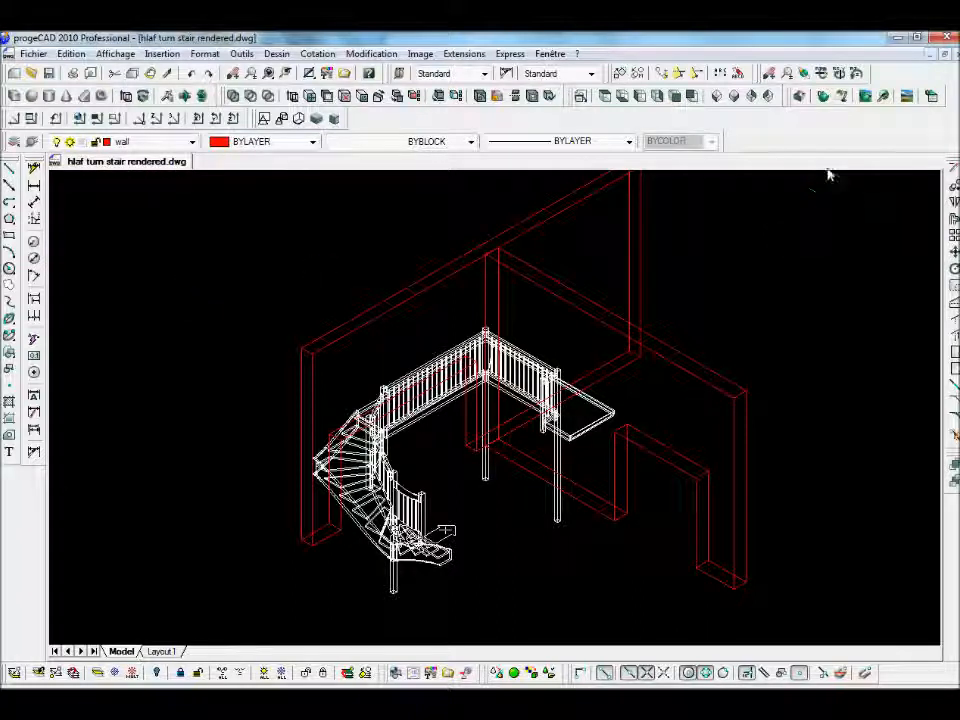
left_click(826, 99)
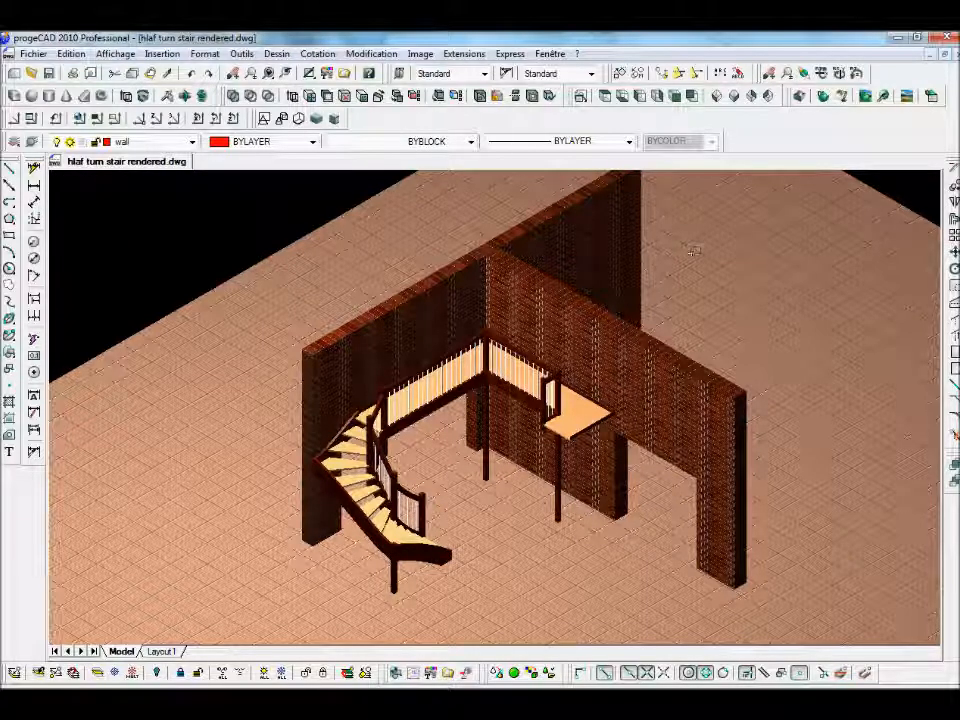
Switch to a perspective view facing the front of the stair and mezzanine, and render it with materials and shadows
middle_click_drag(528, 450, 795, 347, "shift")
middle_click_drag(343, 345, 509, 360, "shift")
scroll(379, 272, "up", 1)
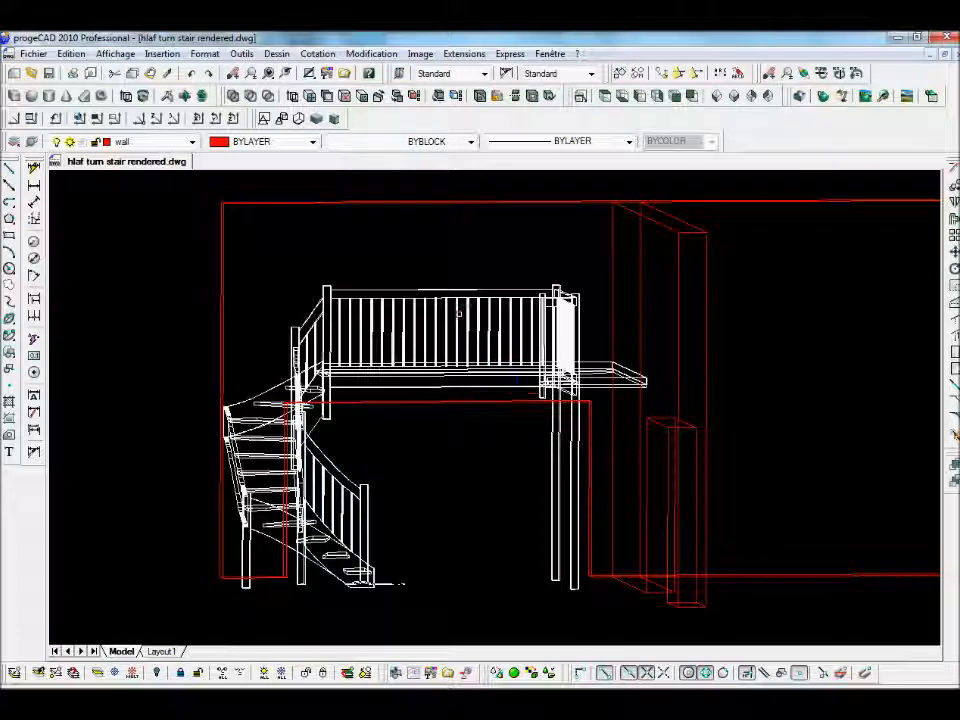
left_click(455, 58)
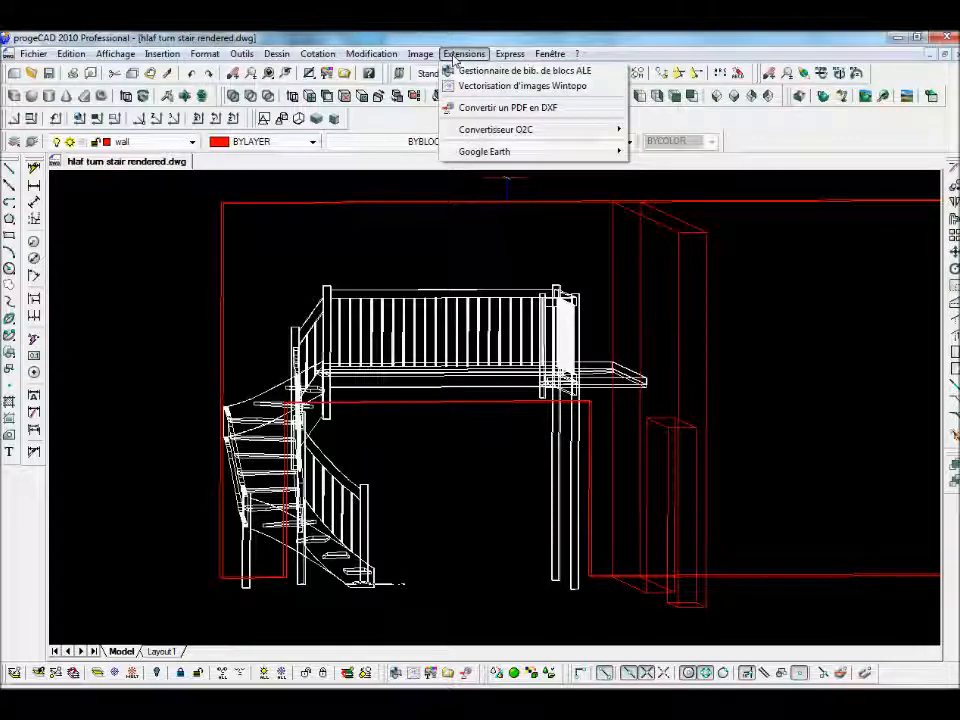
mouse_move(510, 54)
mouse_move(524, 137)
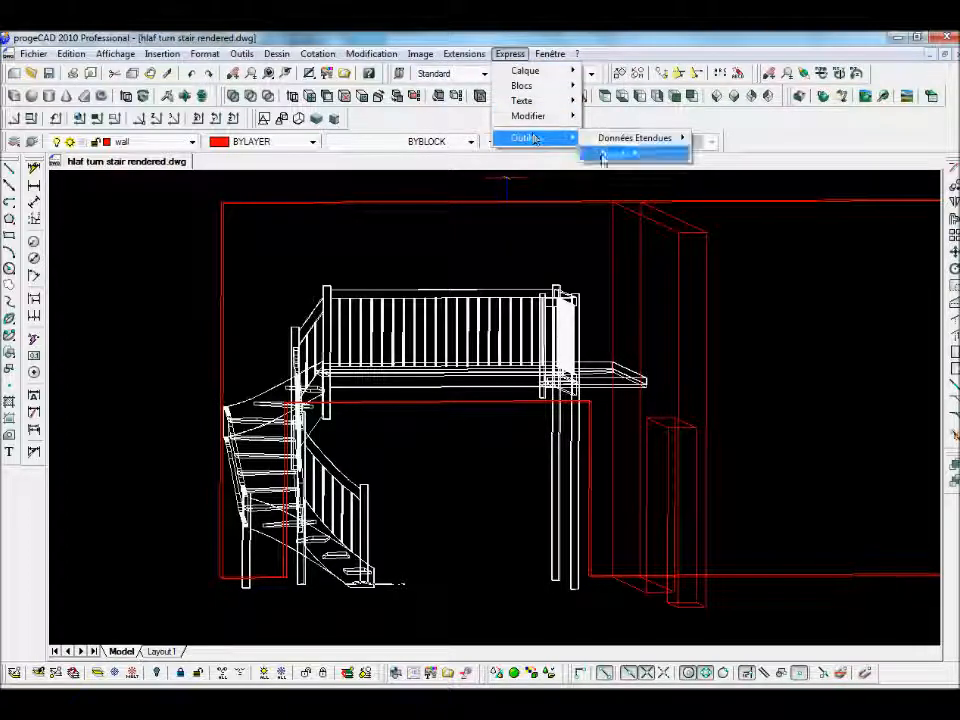
mouse_move(668, 153)
left_click(772, 168)
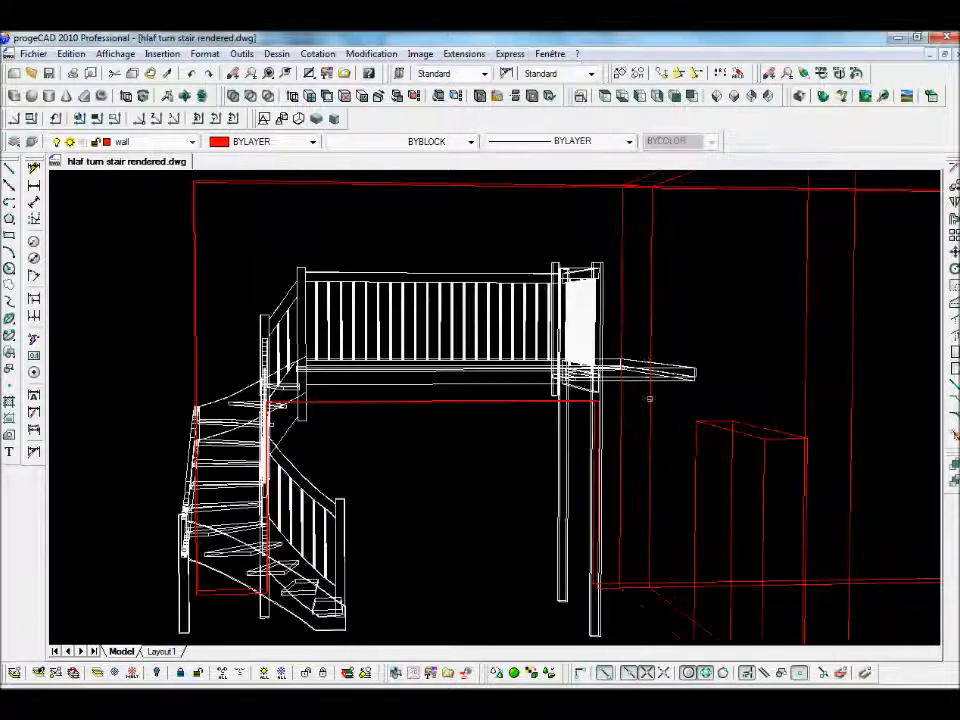
middle_click_drag(558, 411, 523, 376)
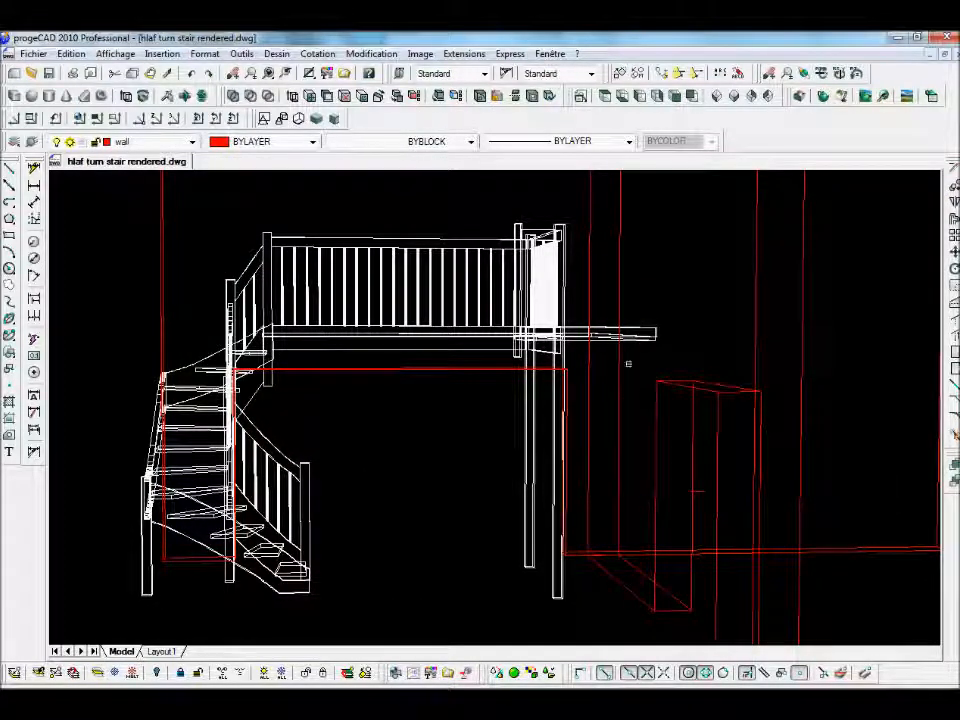
left_click(865, 96)
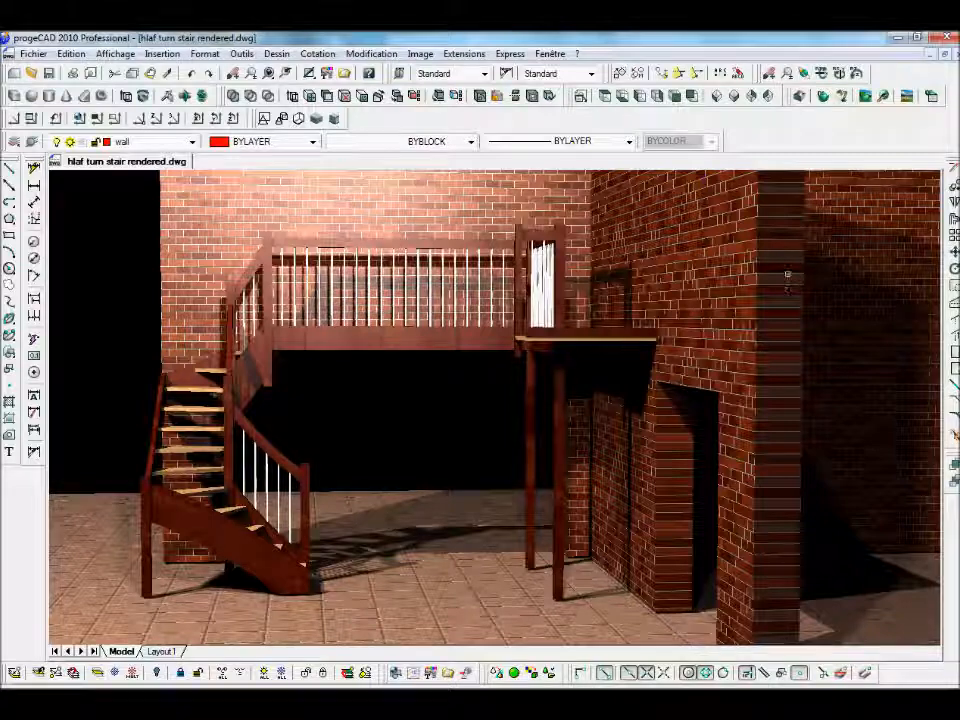
Render a closer perspective view of the stair and mezzanine as seen from above
middle_click_drag(592, 326, 622, 367)
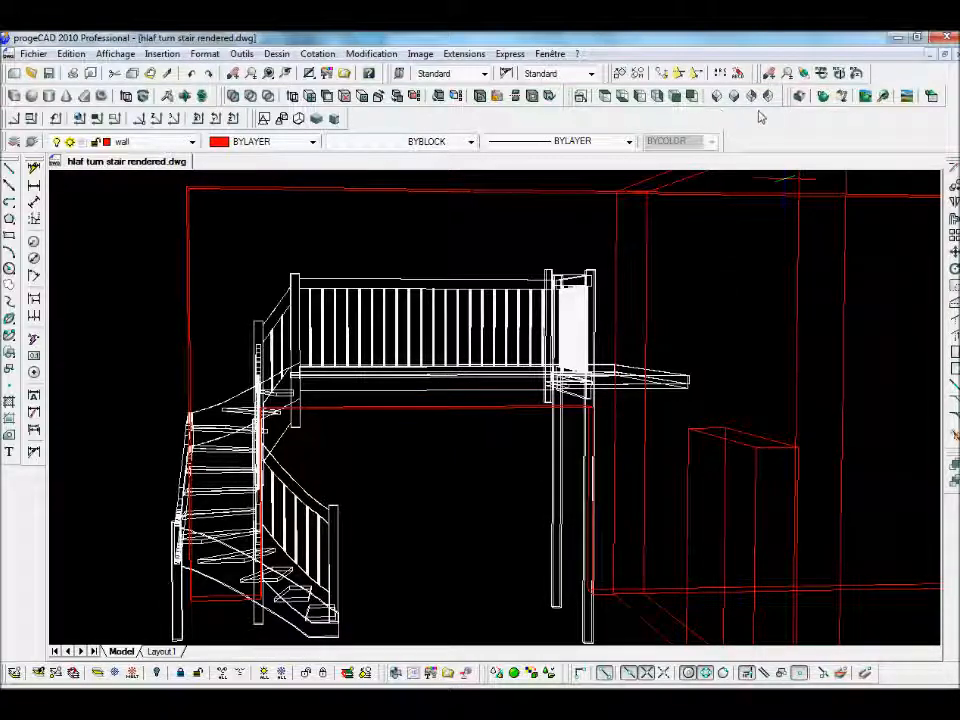
scroll(596, 407, "down", 3)
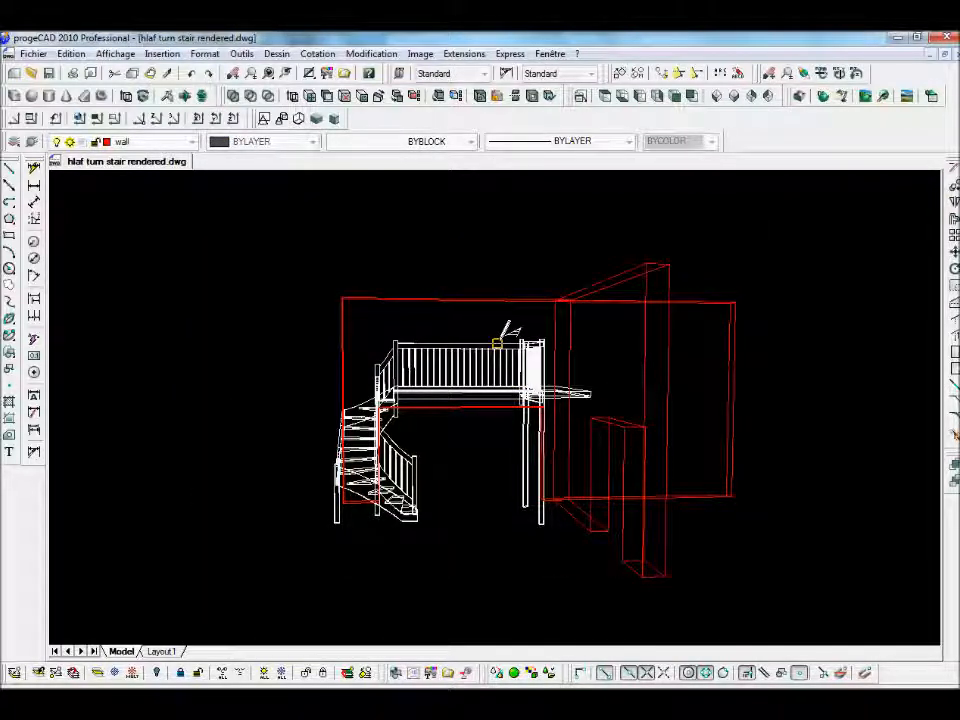
mouse_move(514, 325)
middle_mouse_down("shift")
mouse_move(568, 530)
mouse_move(486, 405)
mouse_move(514, 446)
mouse_move(467, 349)
mouse_move(478, 390)
middle_mouse_up("shift")
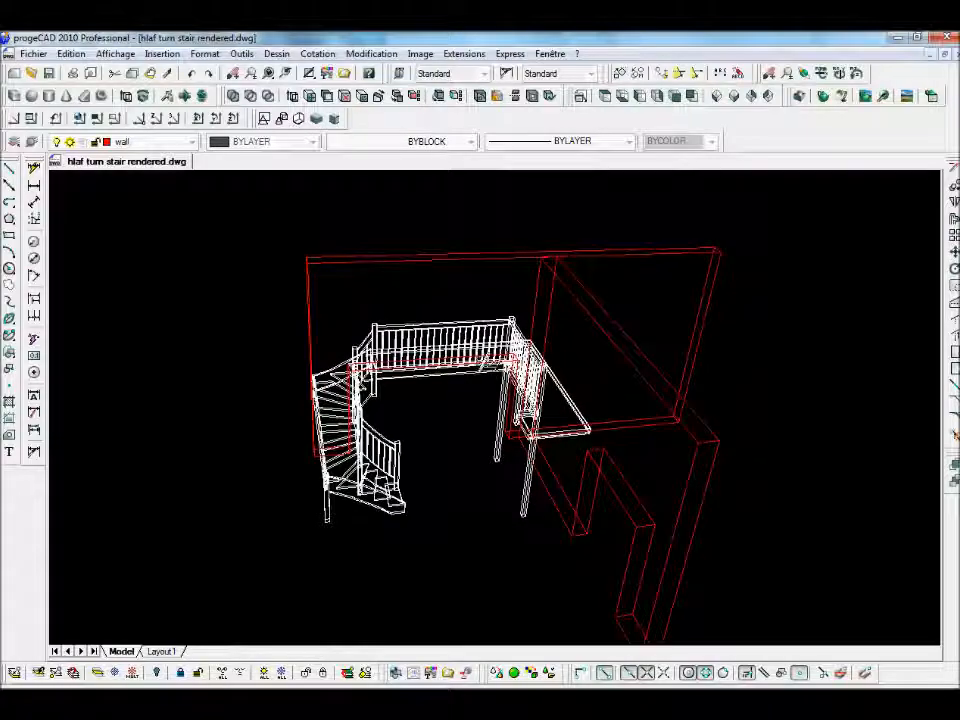
left_click(787, 74)
left_click_drag(530, 302, 532, 213)
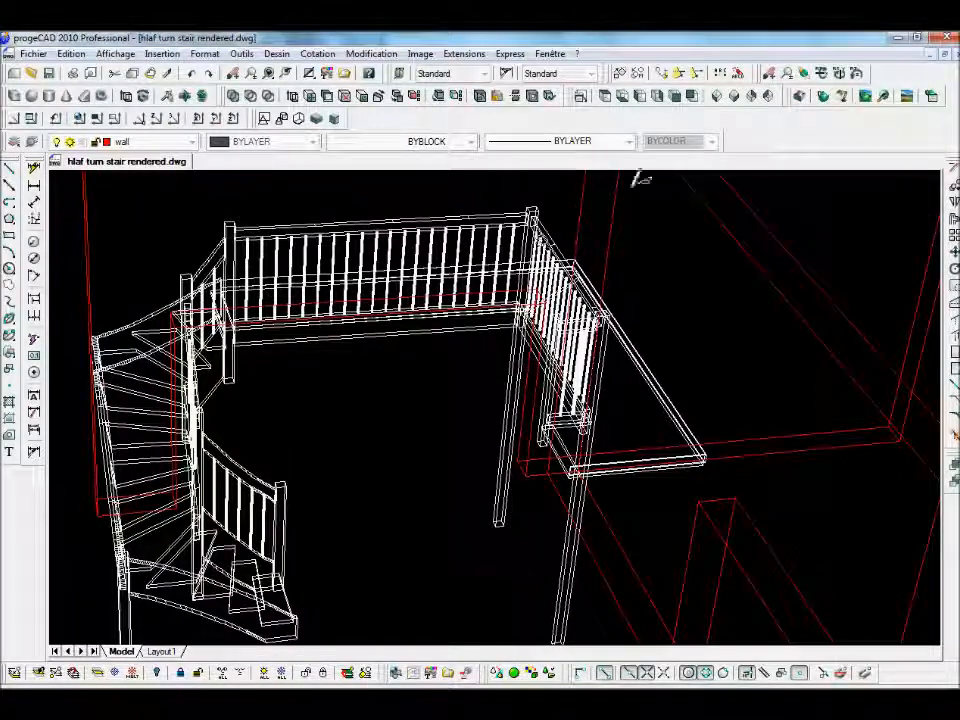
left_click(844, 100)
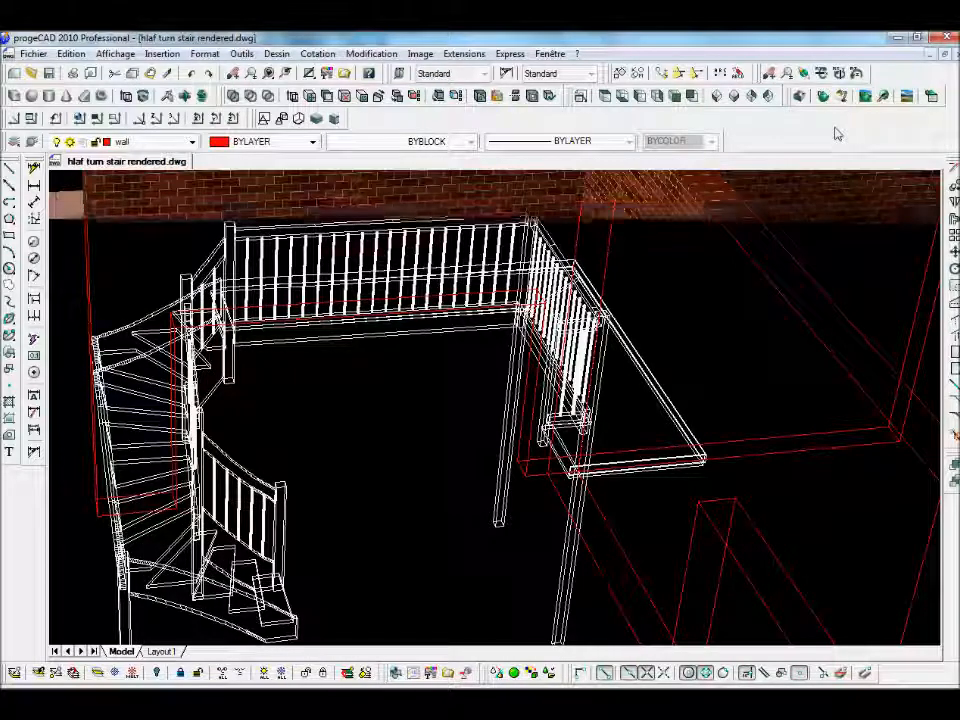